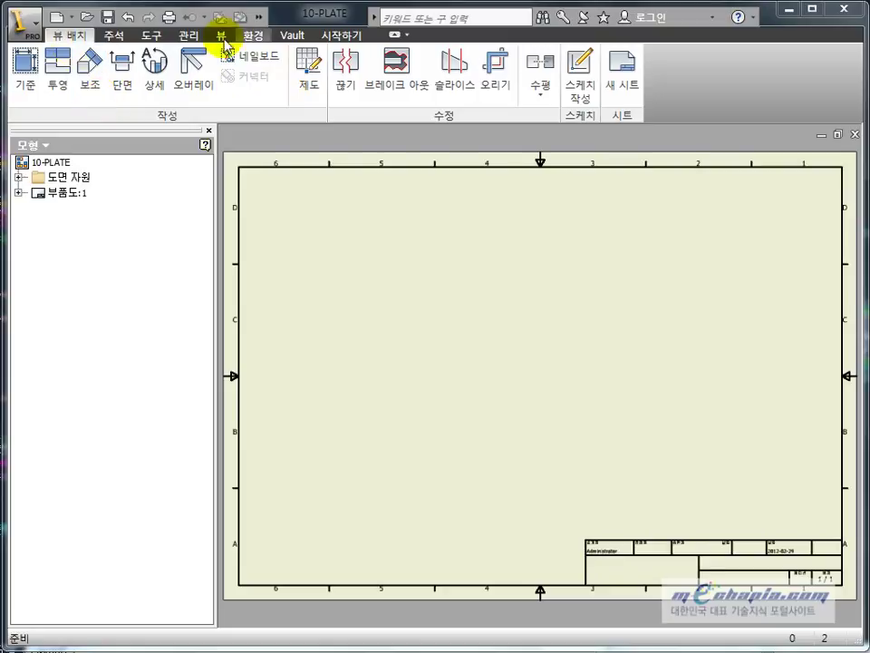
click(423, 441)
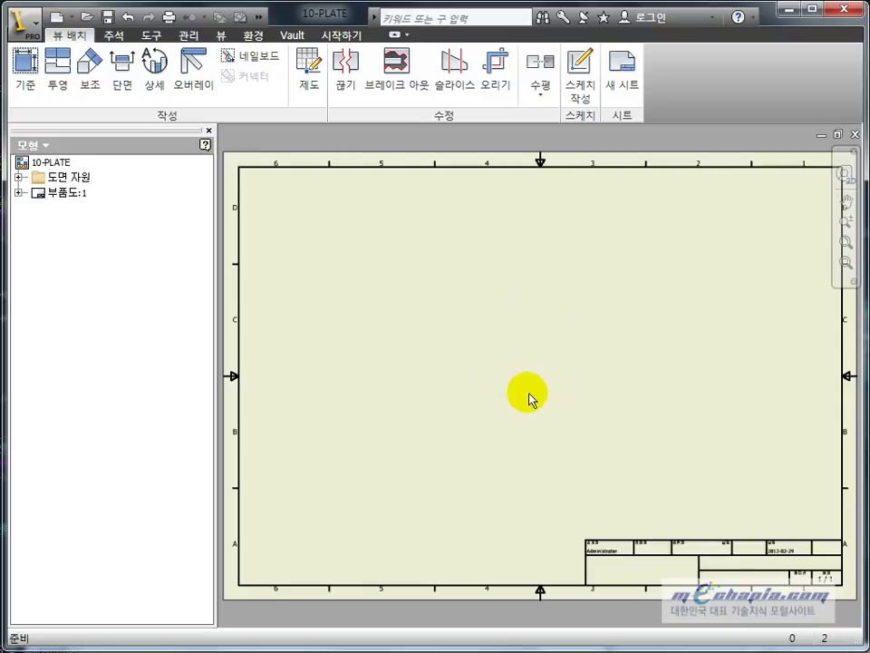
click(113, 36)
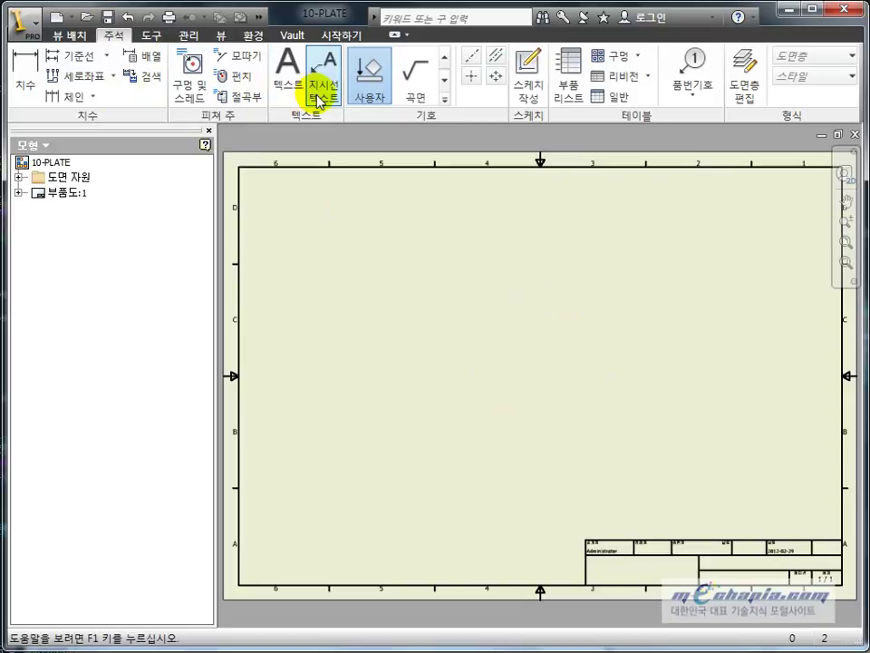
click(64, 35)
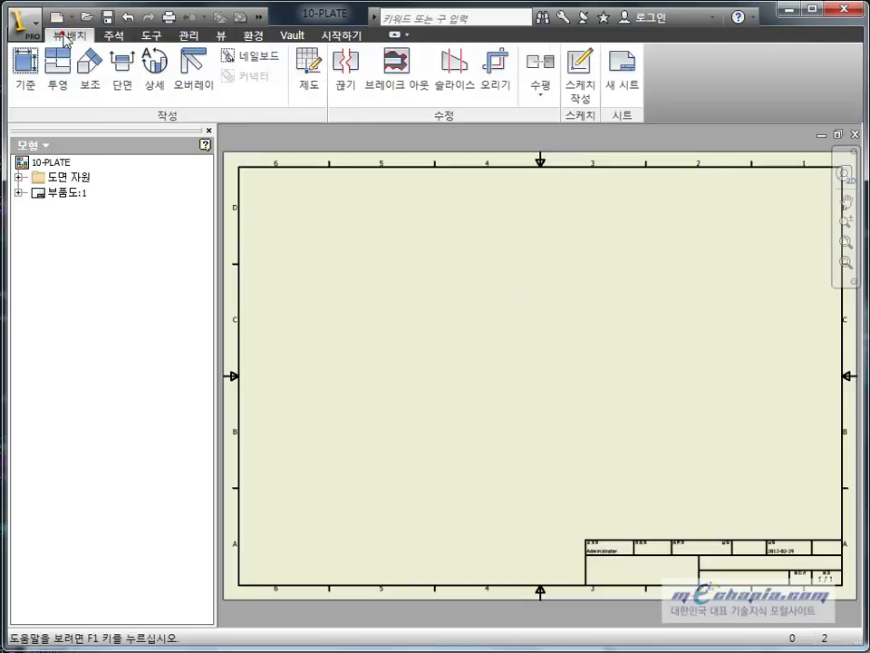
click(476, 362)
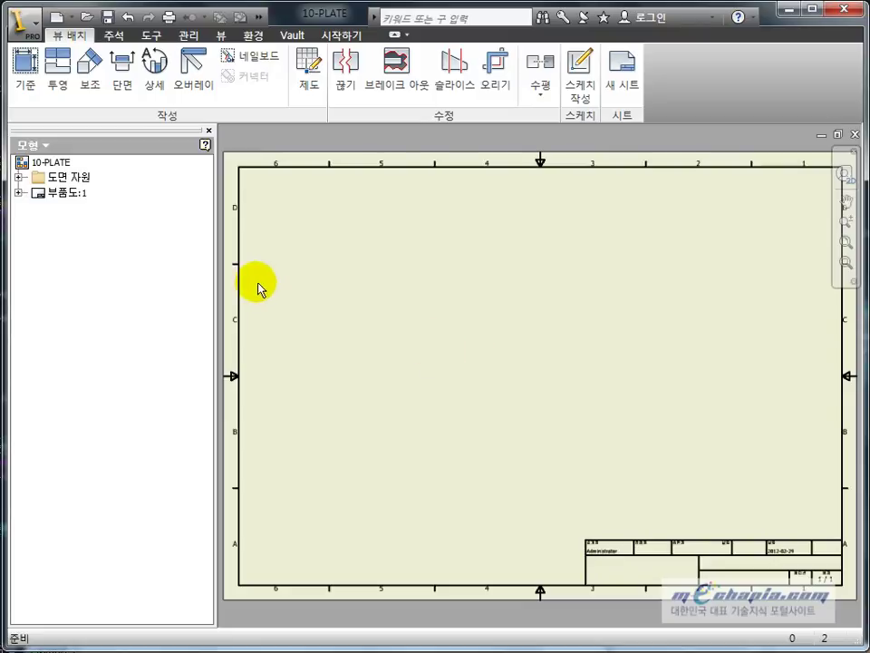
Examine the component, model state and display options offered for a base view, and close the settings.
click(27, 86)
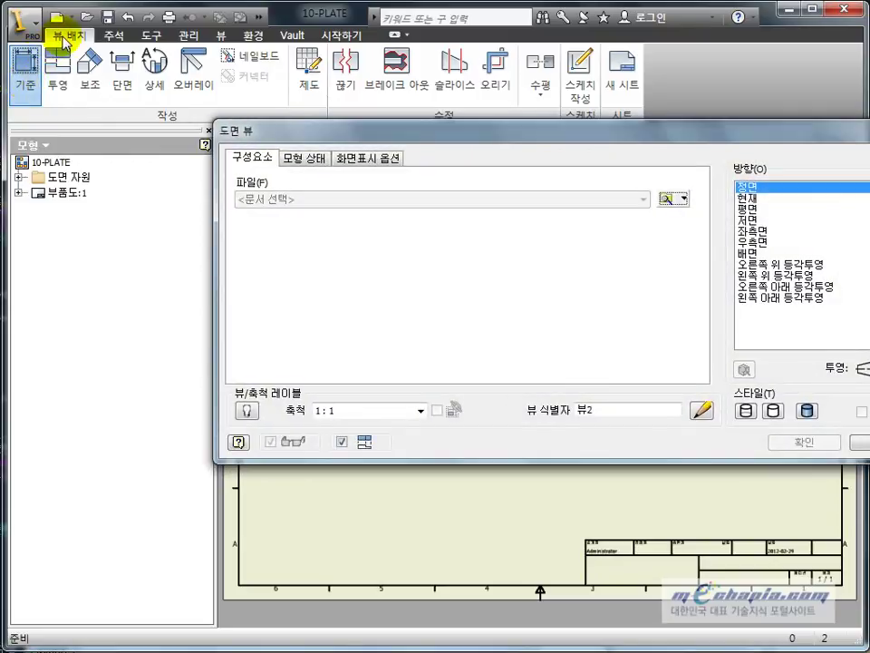
drag(444, 141, 295, 168)
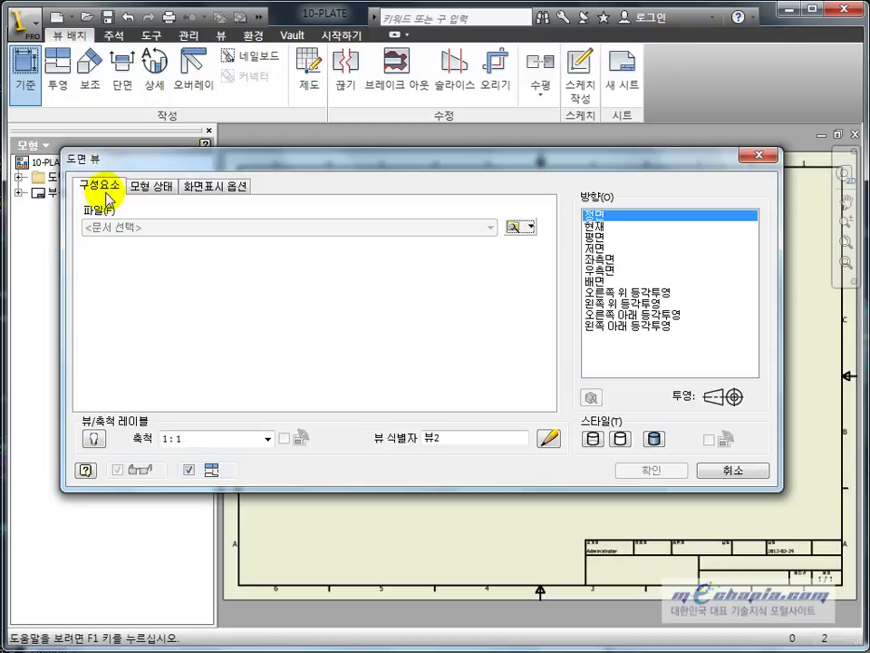
click(146, 188)
click(199, 188)
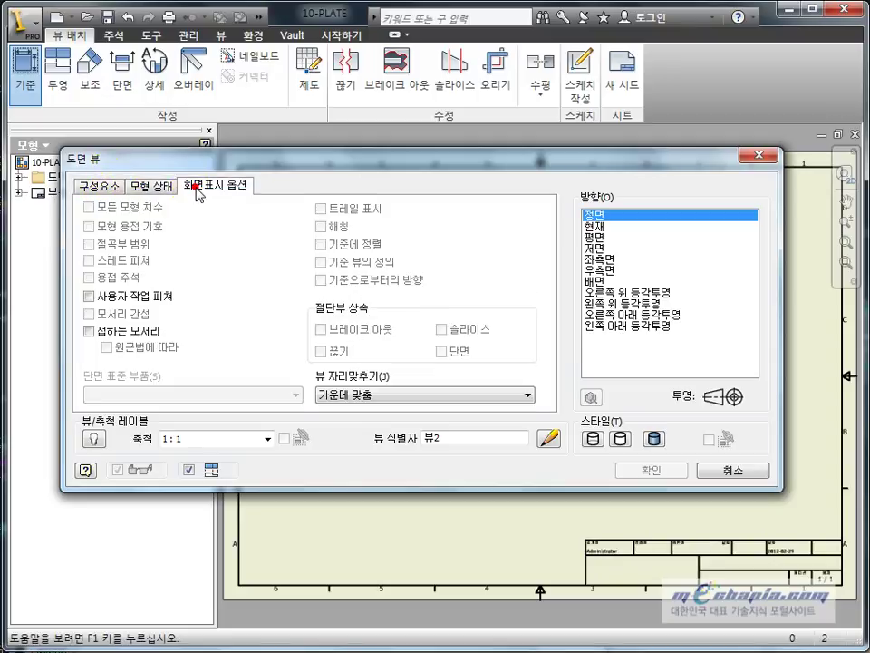
click(113, 187)
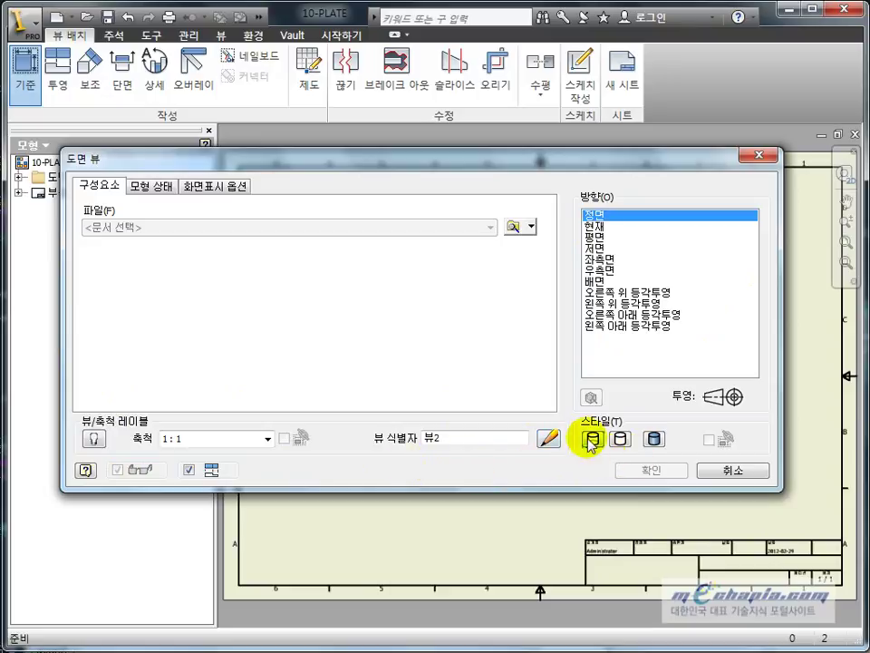
click(227, 328)
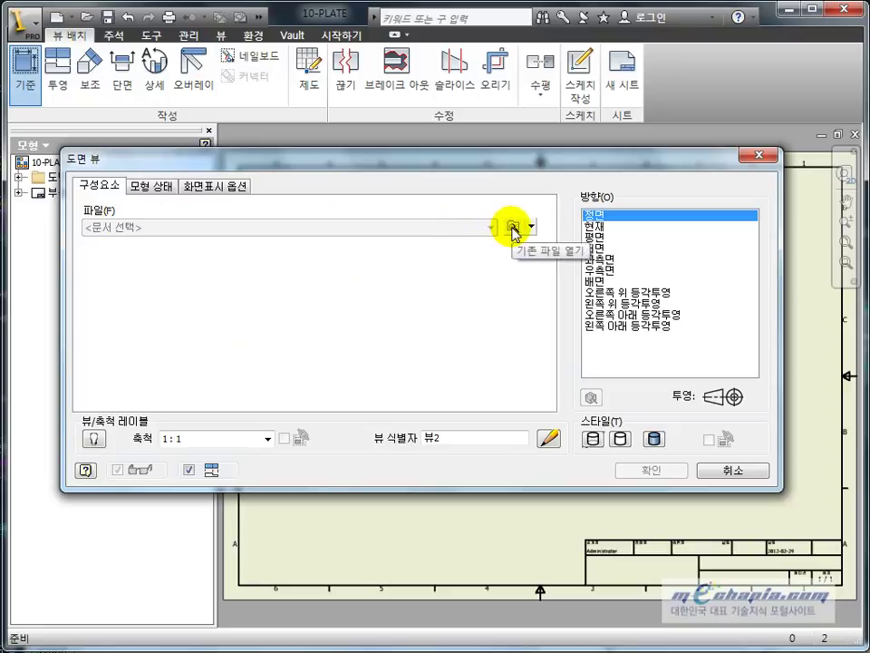
key(Escape)
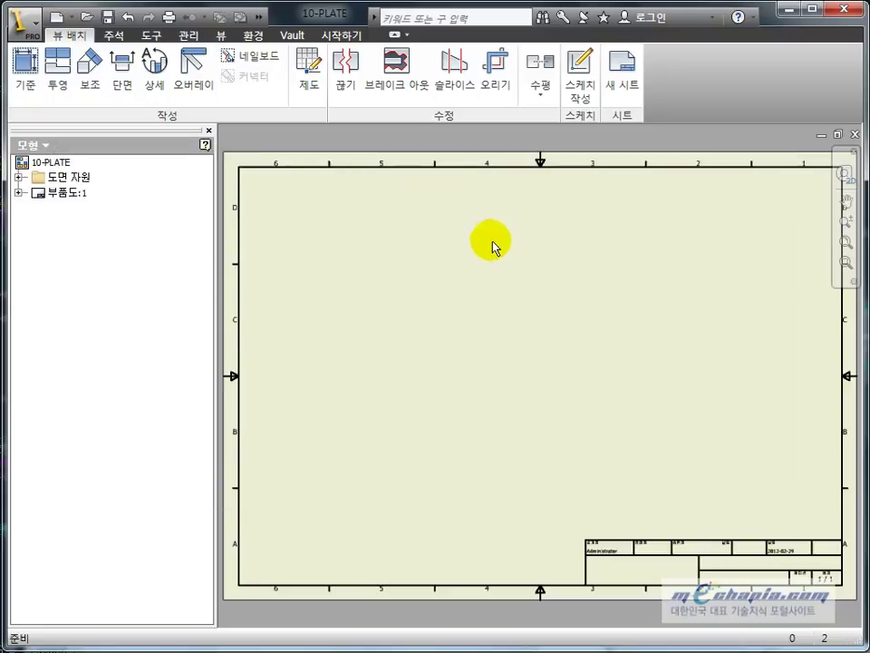
Open the part 16-END PLATE(2) from the Workspace folder and return to the 10-PLATE drawing.
click(491, 242)
click(83, 17)
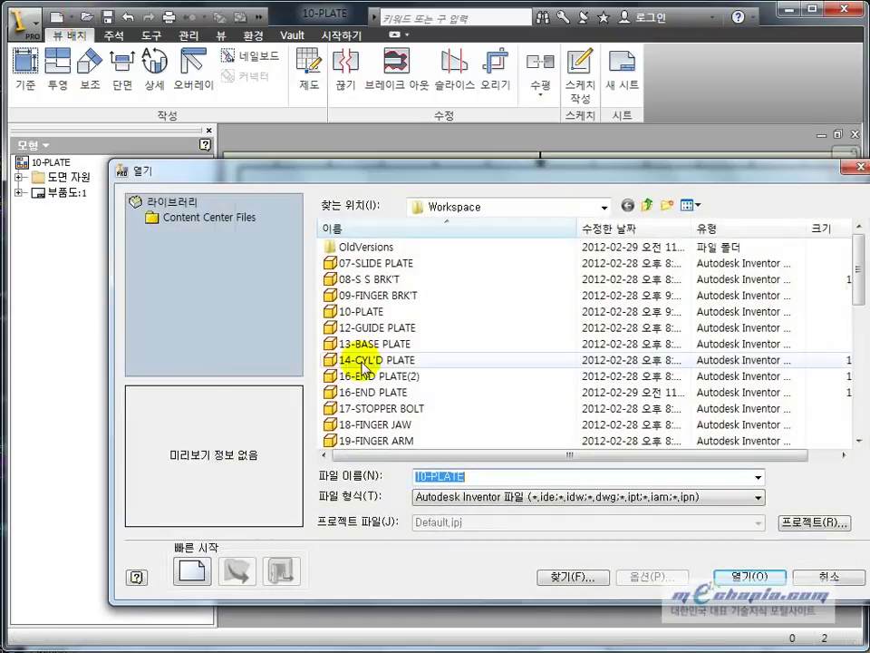
click(363, 376)
click(717, 568)
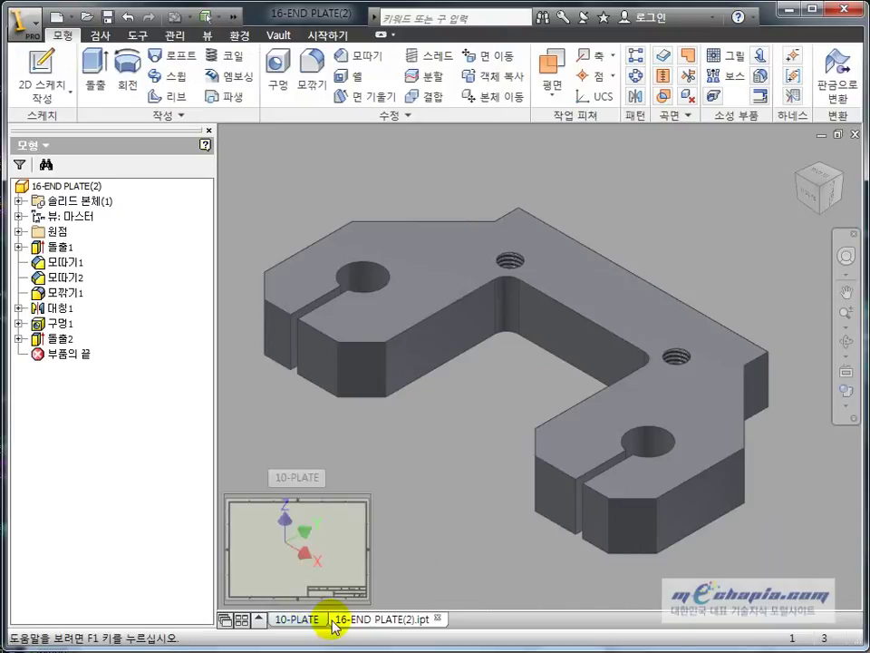
click(304, 622)
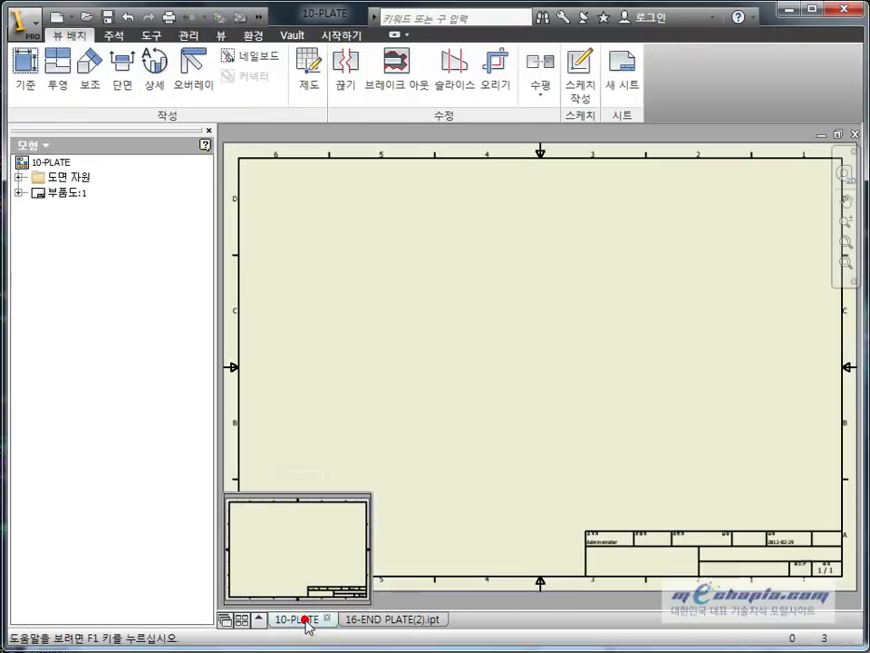
click(479, 429)
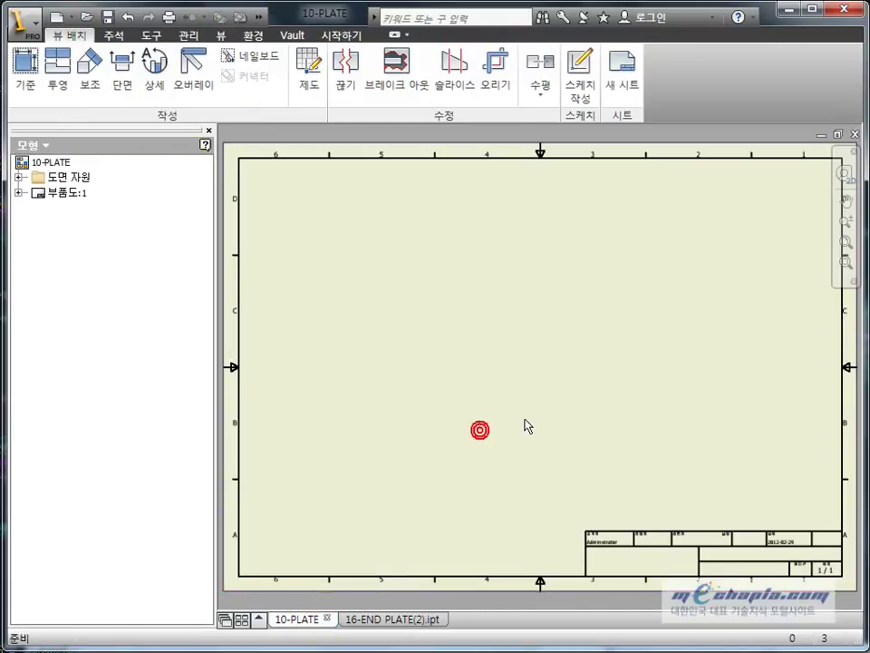
Start a base view and check which model files are available as its source.
click(28, 83)
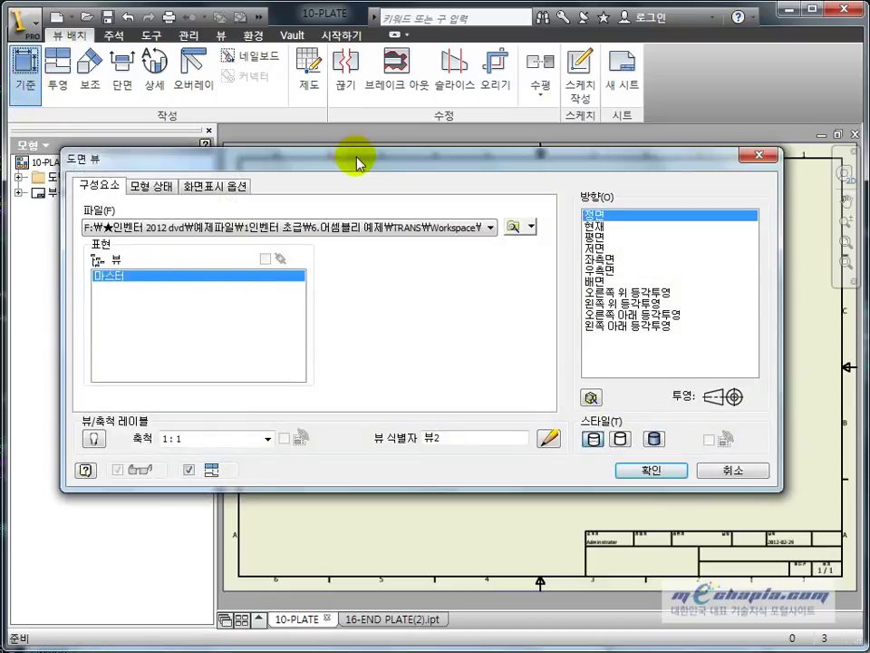
drag(355, 156, 369, 36)
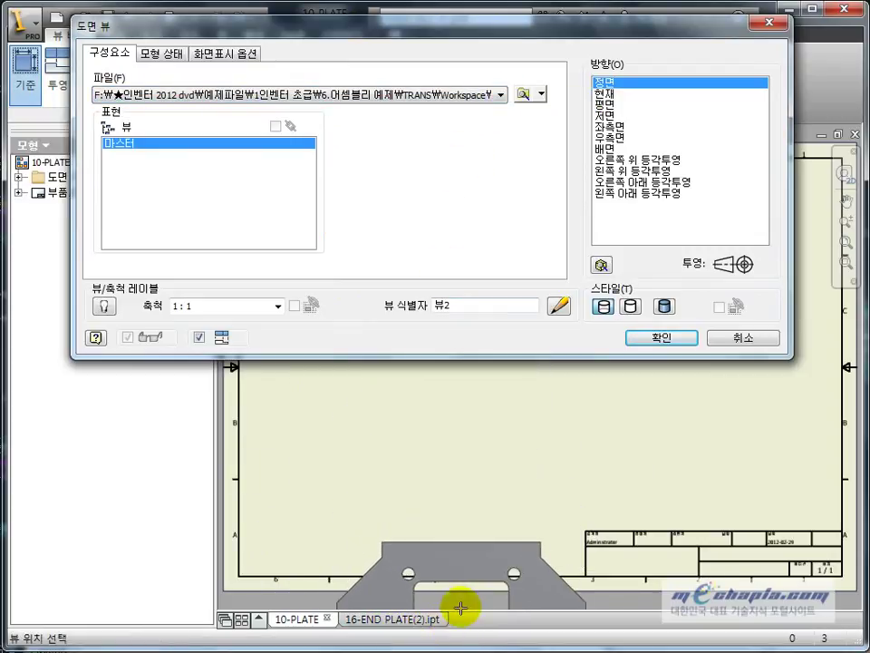
click(428, 93)
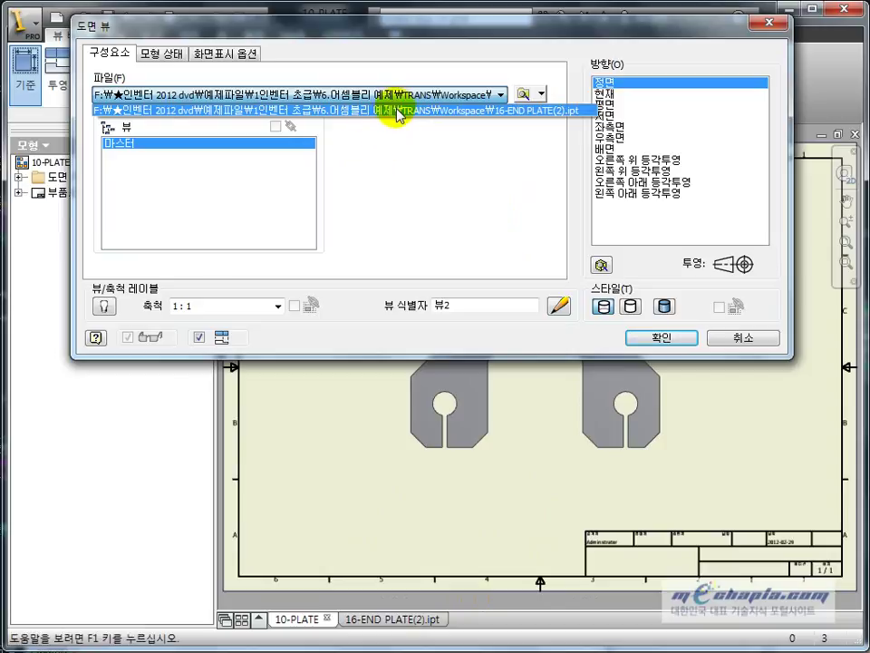
click(442, 180)
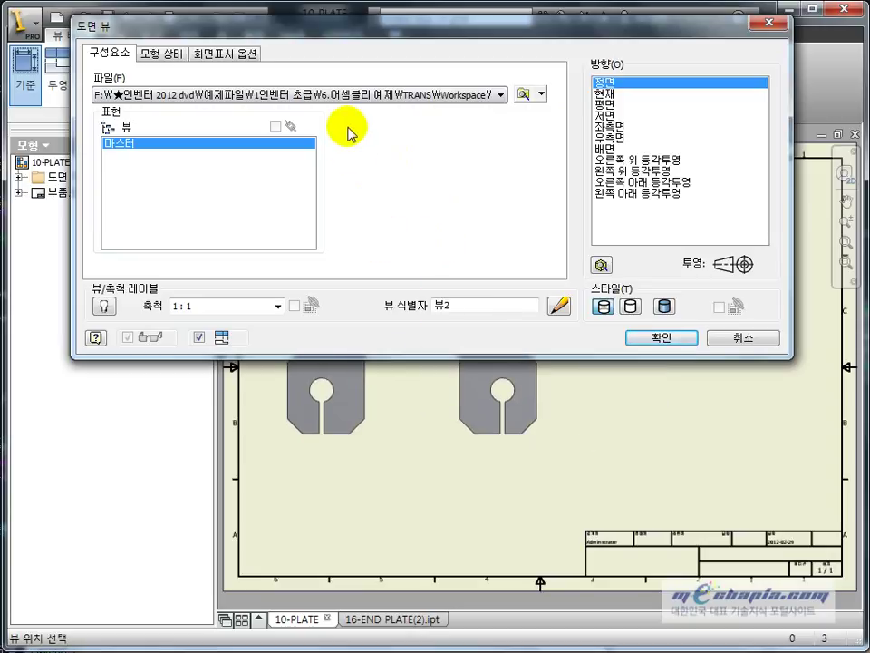
Load 16-END PLATE from the Workspace folder as the base view's source file.
click(523, 94)
click(387, 191)
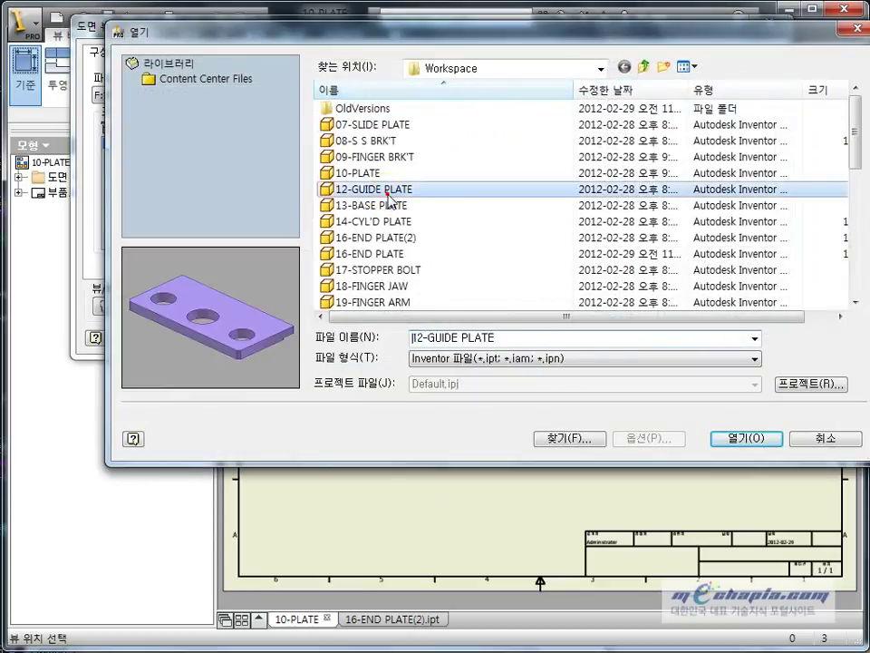
click(388, 254)
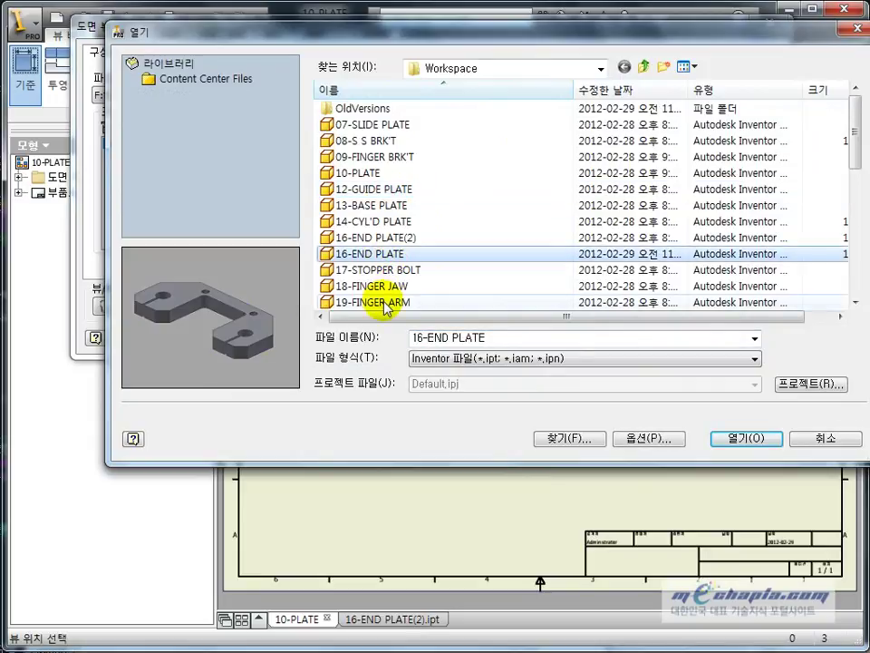
click(384, 303)
scroll(334, 257, down, 1)
click(387, 237)
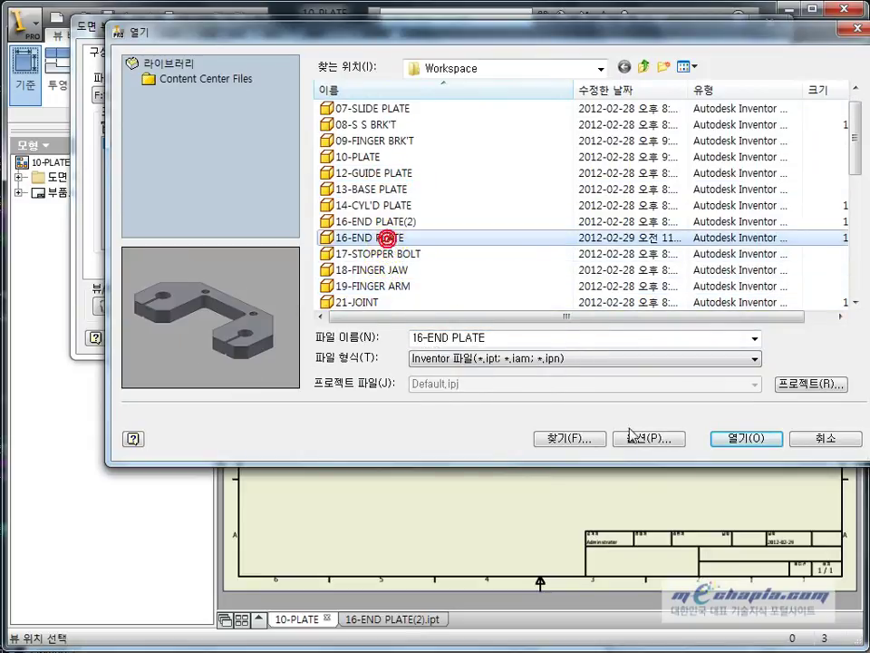
click(728, 438)
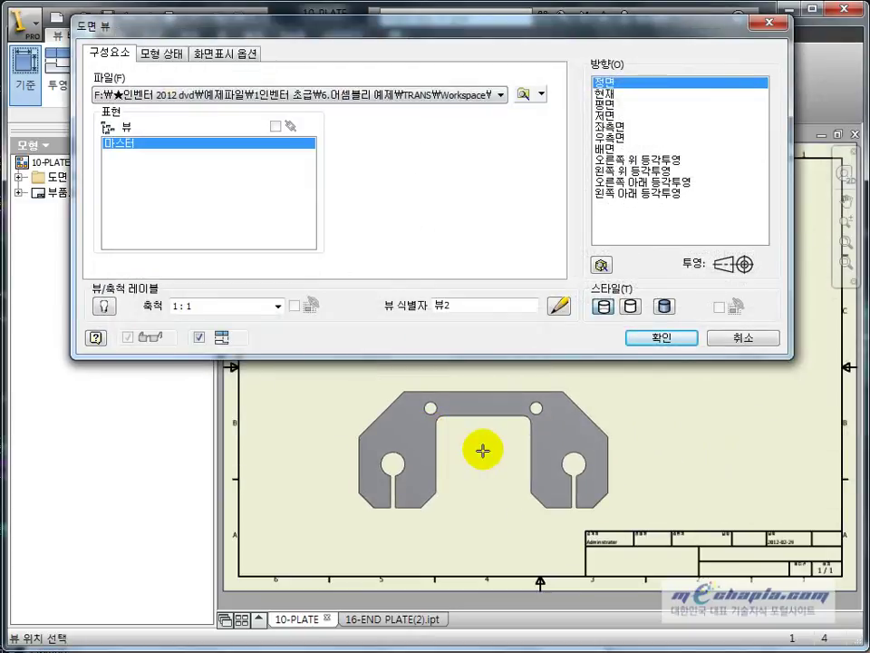
Preview the end plate's base view in the current, top, bottom and left orientations.
scroll(476, 447, up, 3)
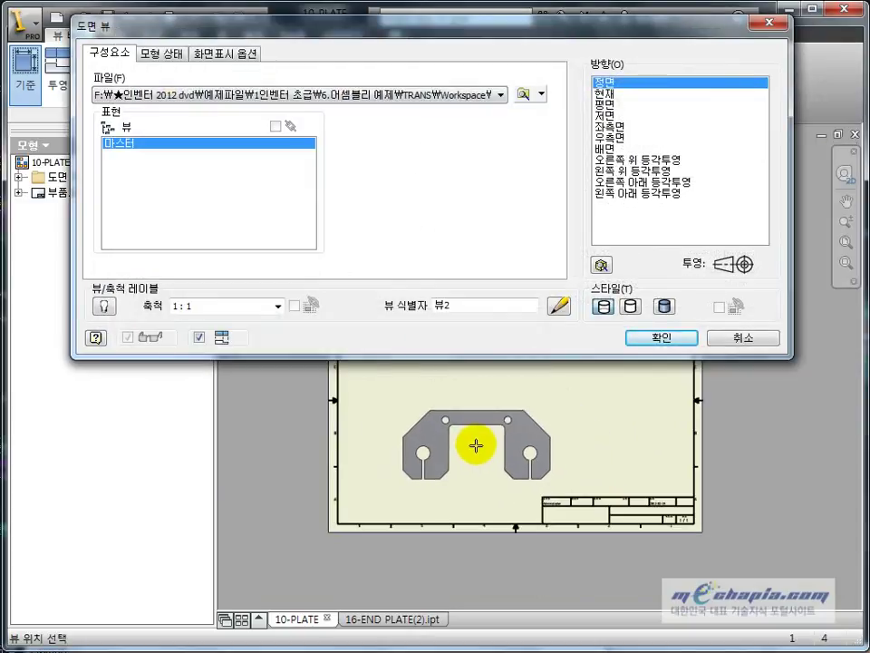
middle_drag(476, 446, 438, 523)
scroll(443, 497, down, 3)
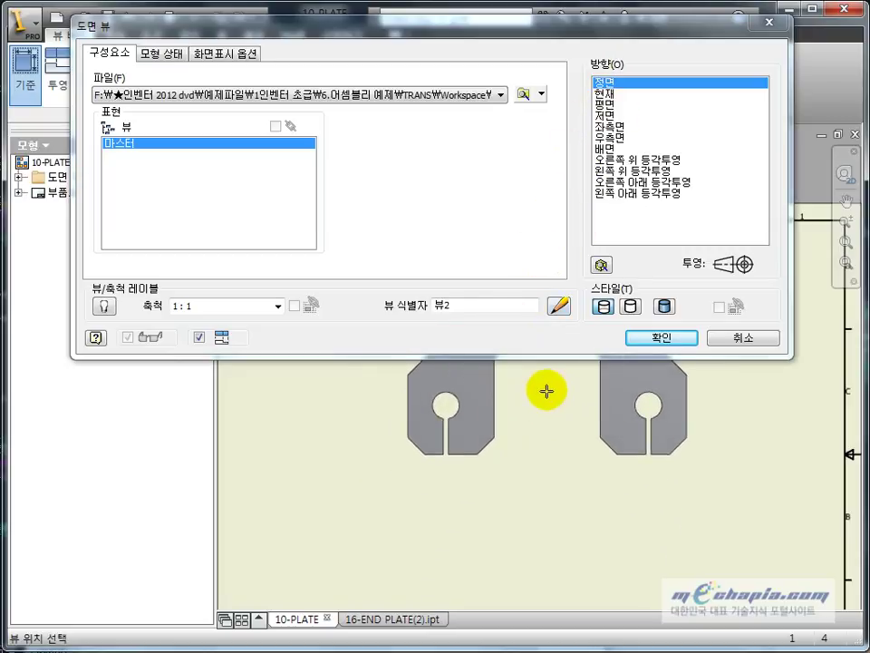
click(605, 92)
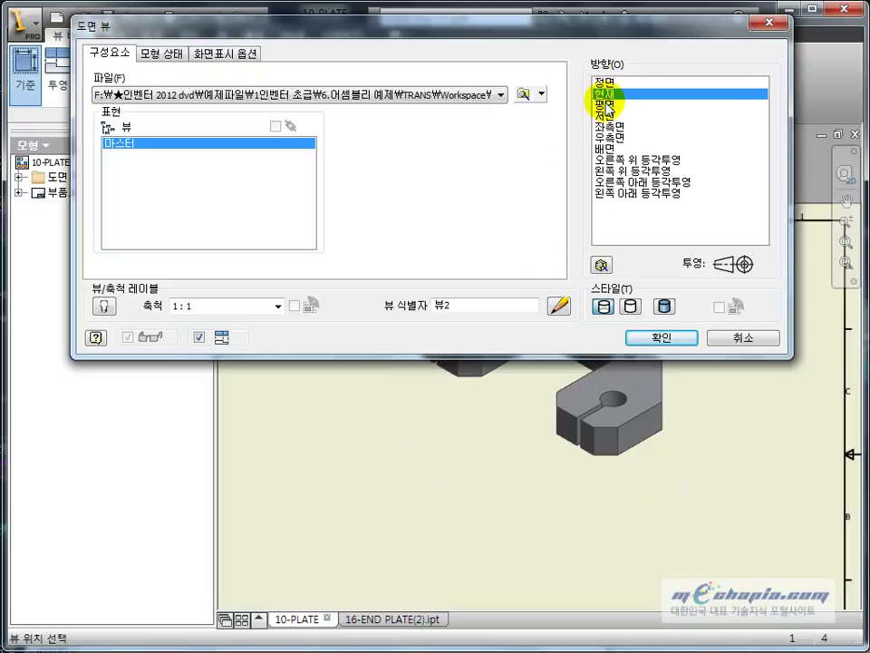
click(605, 103)
click(605, 115)
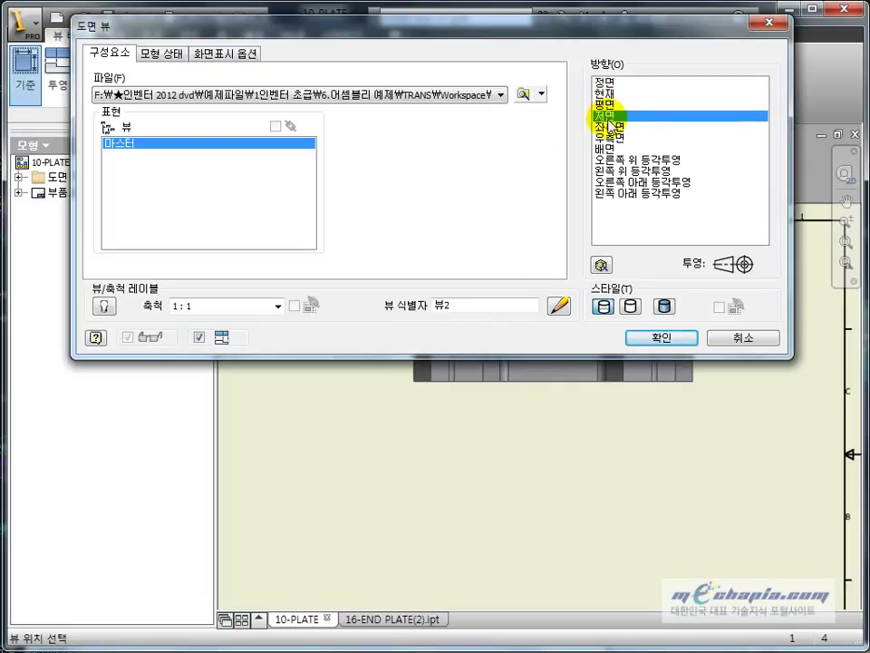
click(607, 126)
drag(595, 31, 473, 0)
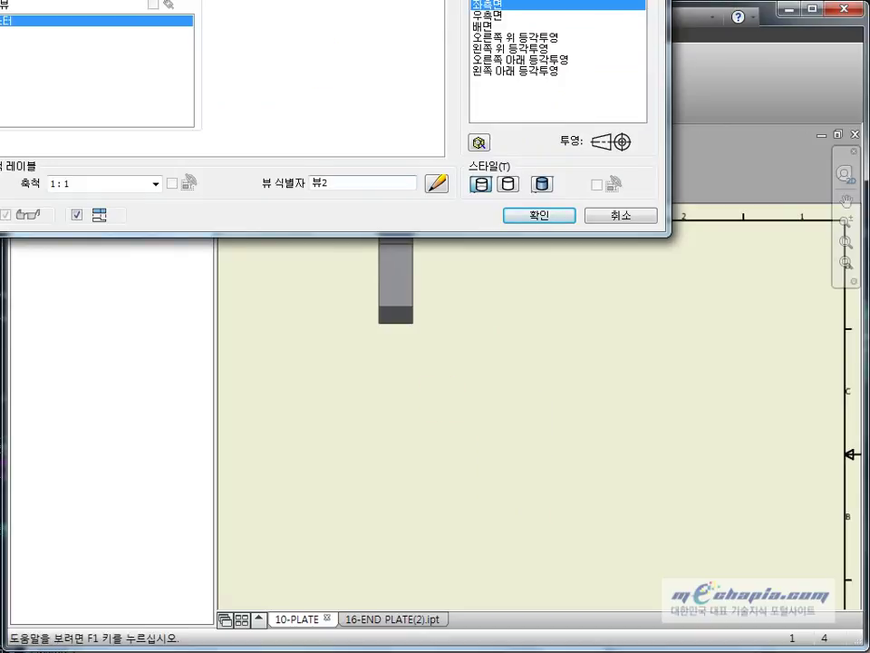
drag(349, 0, 511, 31)
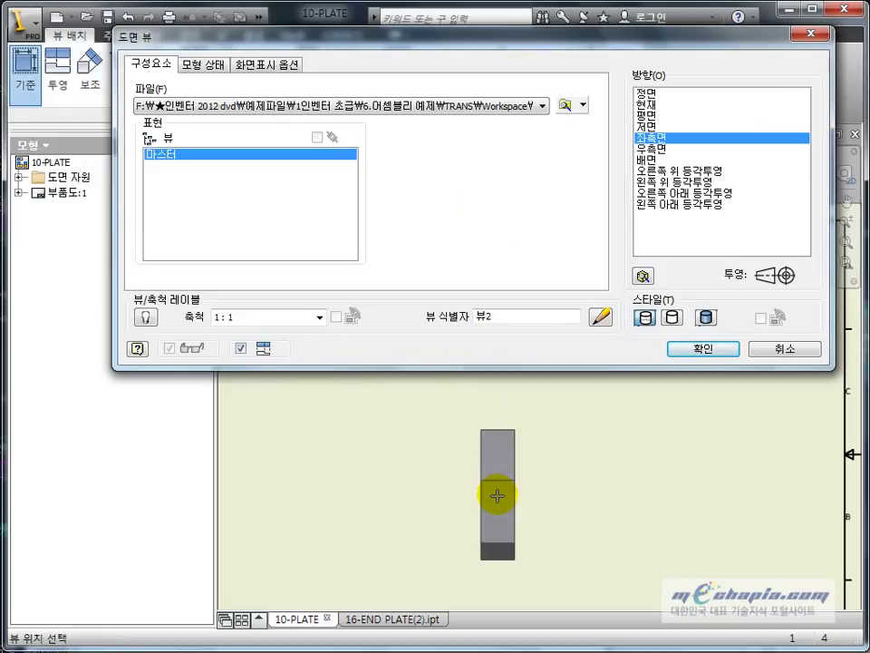
Compare the base view orientations from front through back to the lower-right isometric, and cancel the view.
click(650, 94)
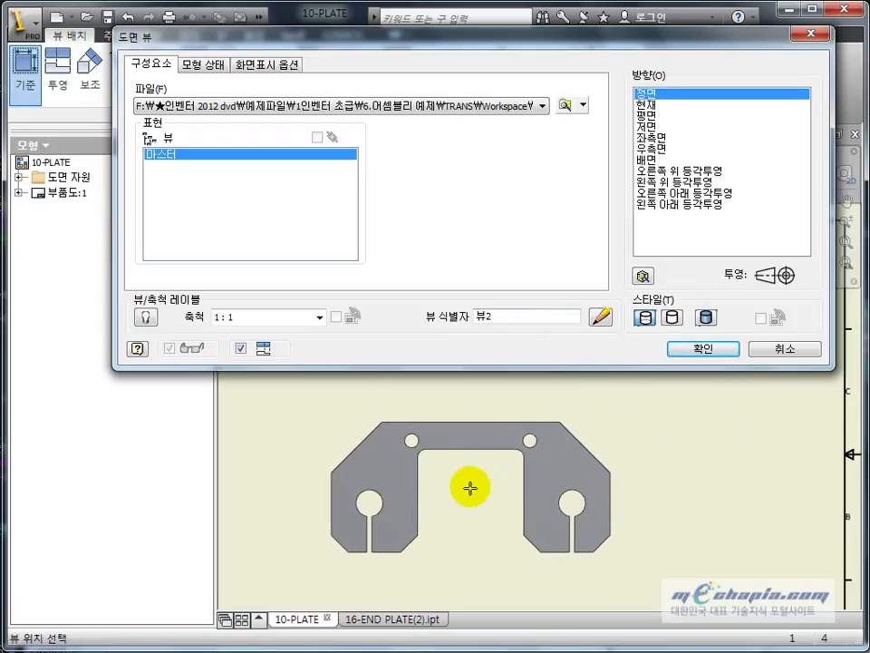
click(649, 106)
click(649, 116)
click(649, 126)
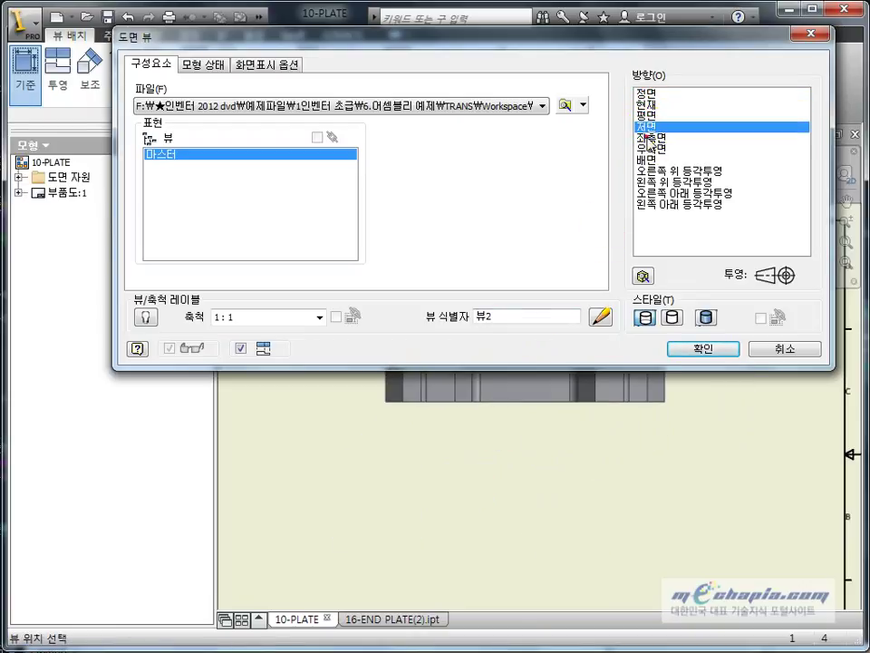
click(648, 136)
click(646, 148)
click(648, 159)
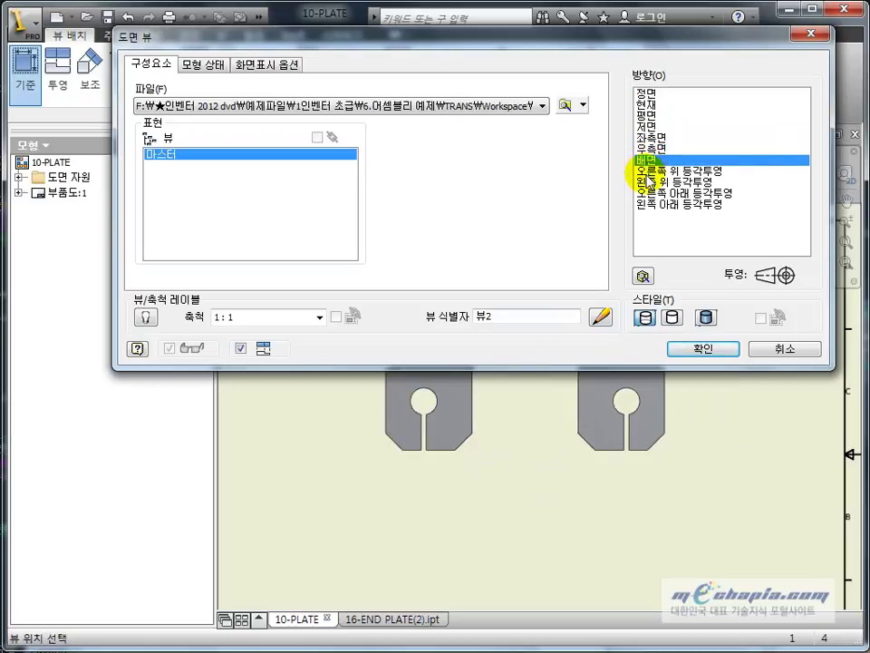
click(649, 171)
click(649, 181)
click(649, 192)
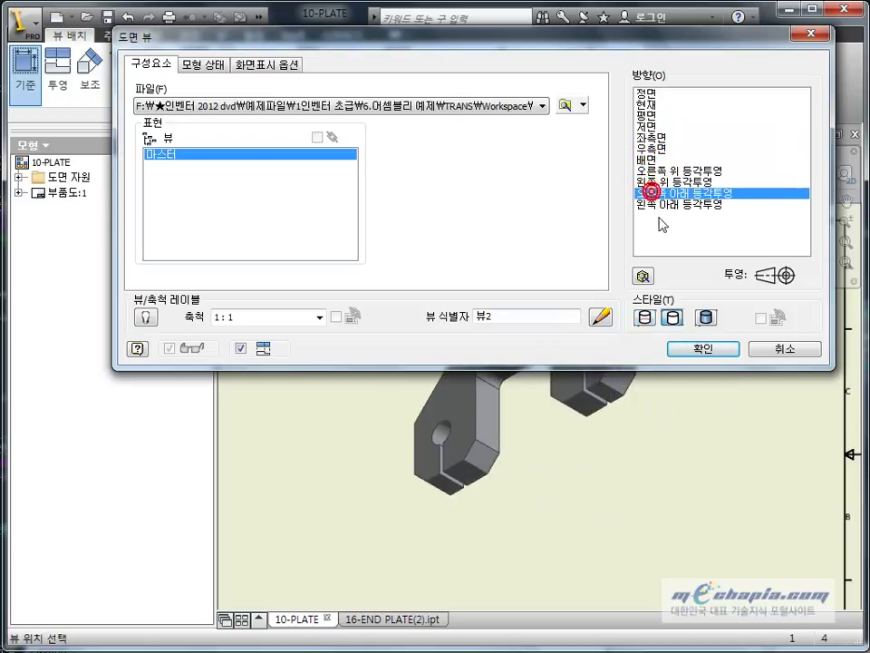
click(762, 350)
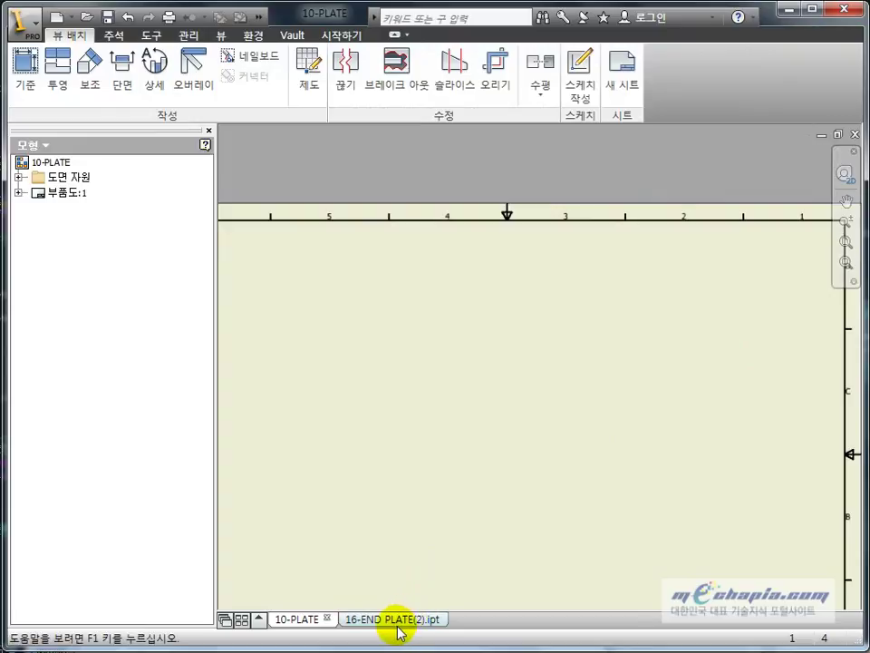
Switch to the 16-END PLATE(2) part model and orient it to its front view.
click(398, 624)
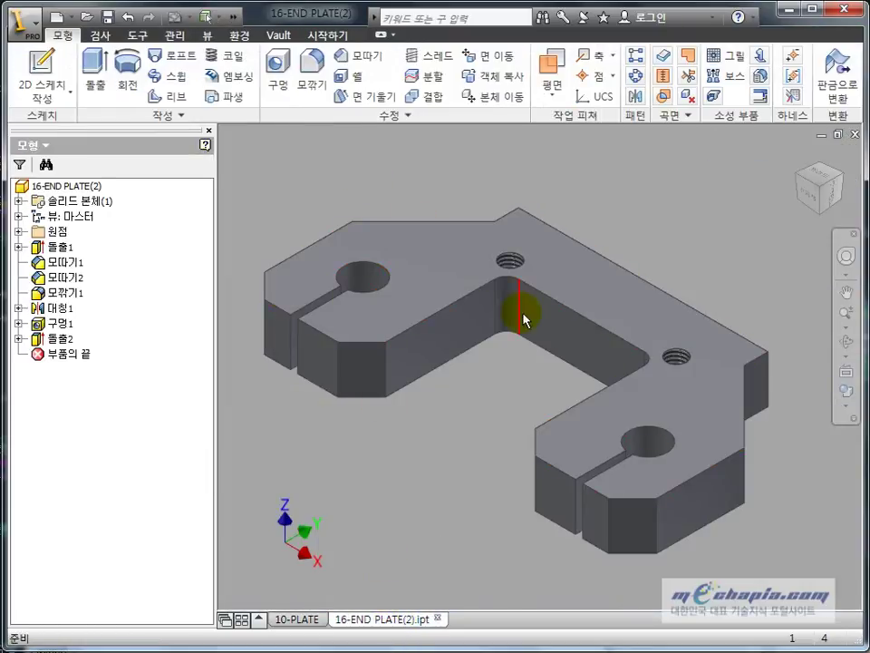
shift+middle_drag(524, 319, 501, 341)
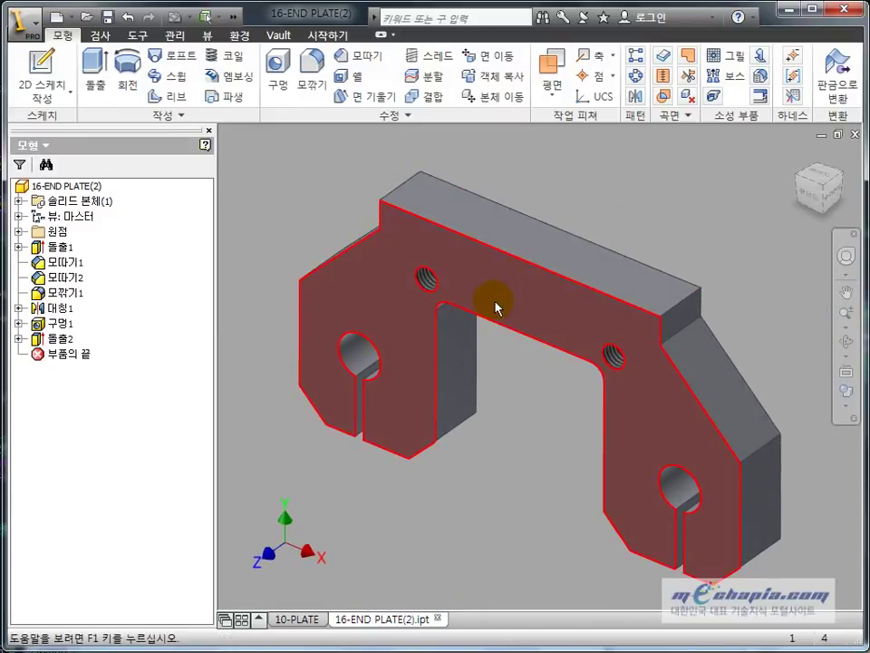
click(501, 505)
mouse_move(794, 216)
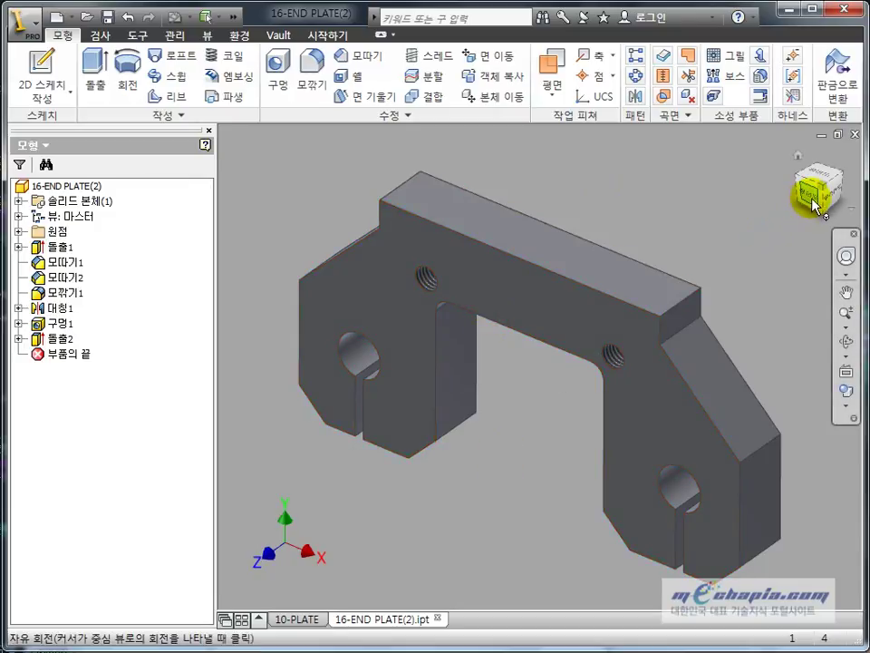
click(812, 200)
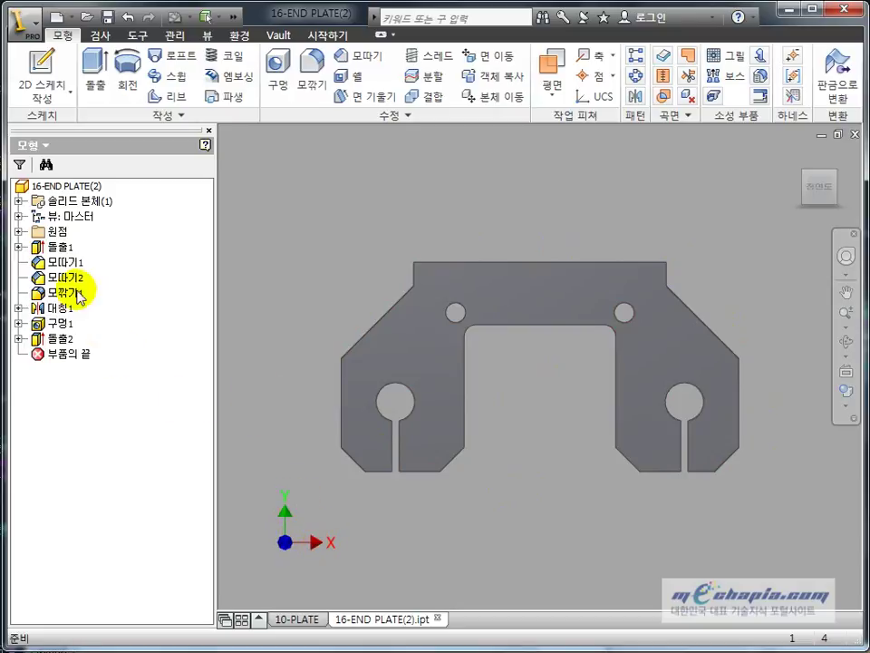
Show the part's origin planes and highlight the XY plane to compare it with the front view.
click(18, 200)
click(18, 200)
click(19, 231)
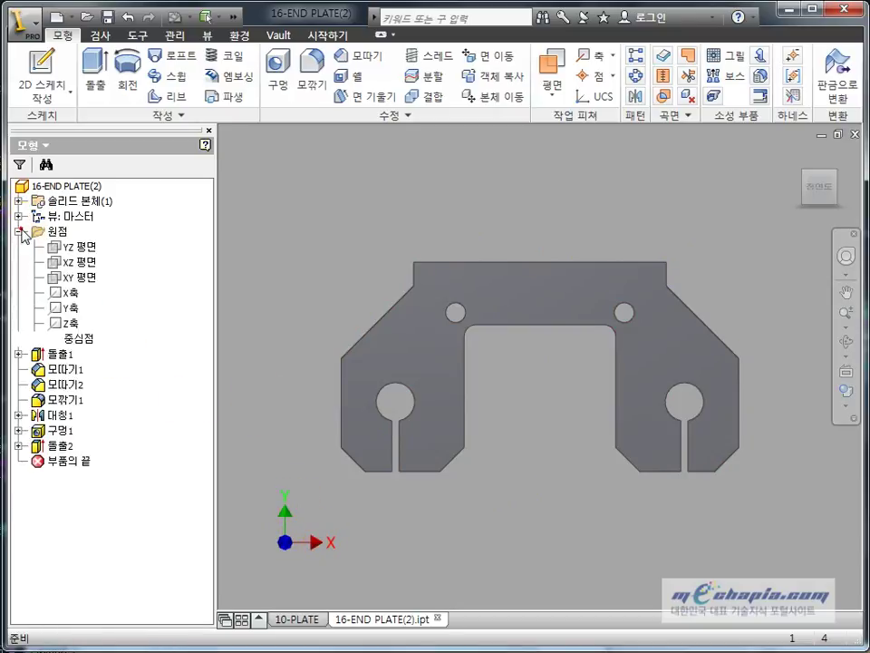
click(85, 276)
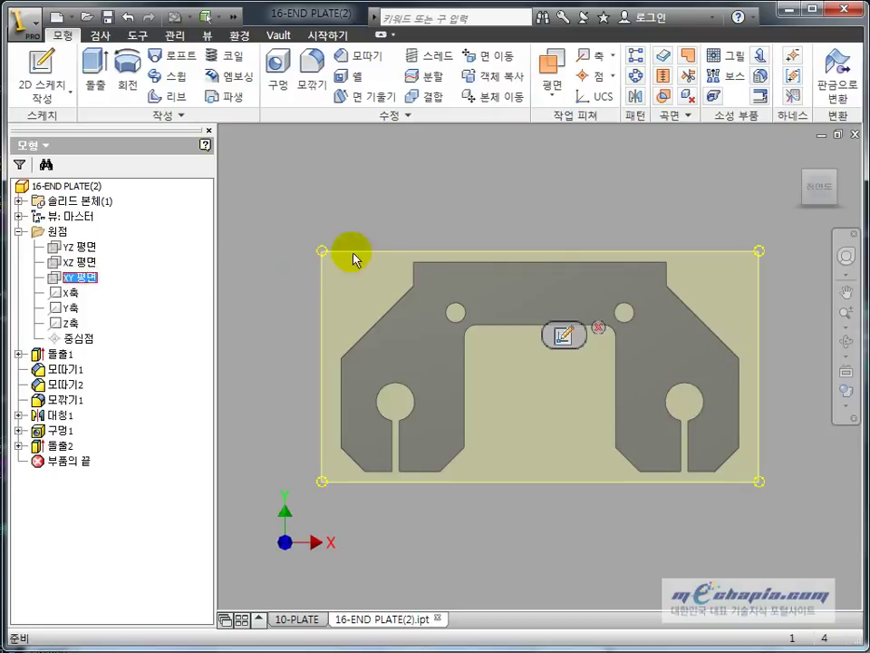
click(349, 198)
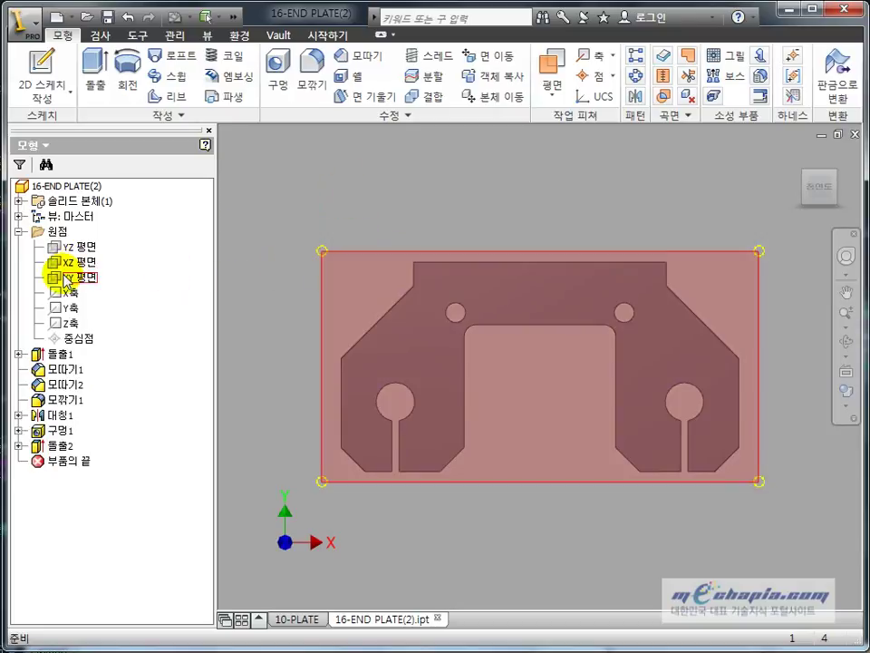
click(65, 276)
click(362, 174)
Return to the 10-PLATE drawing and place a front base view of 16-END PLATE at 1:1 near the middle of the sheet.
click(300, 619)
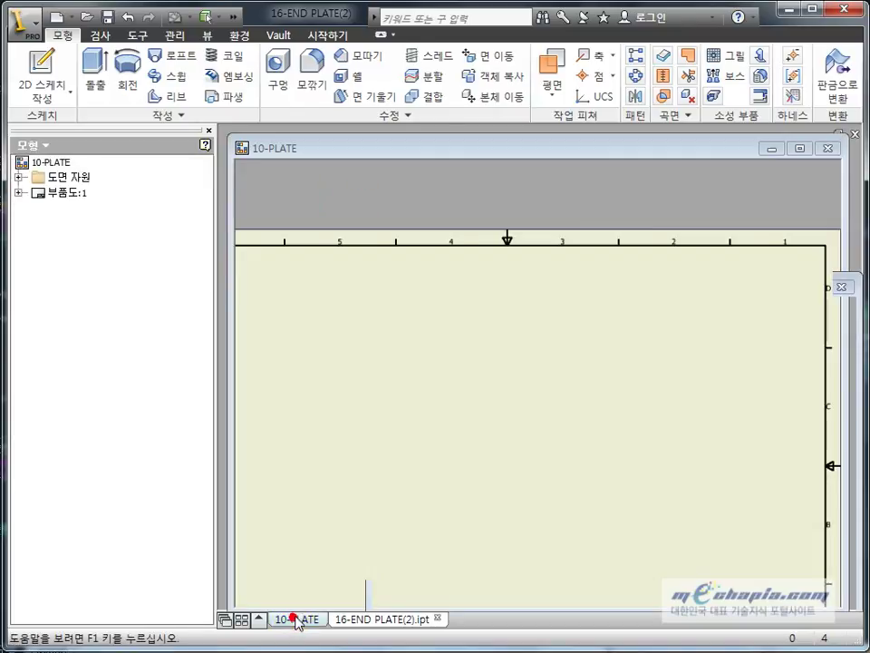
middle_click(438, 384)
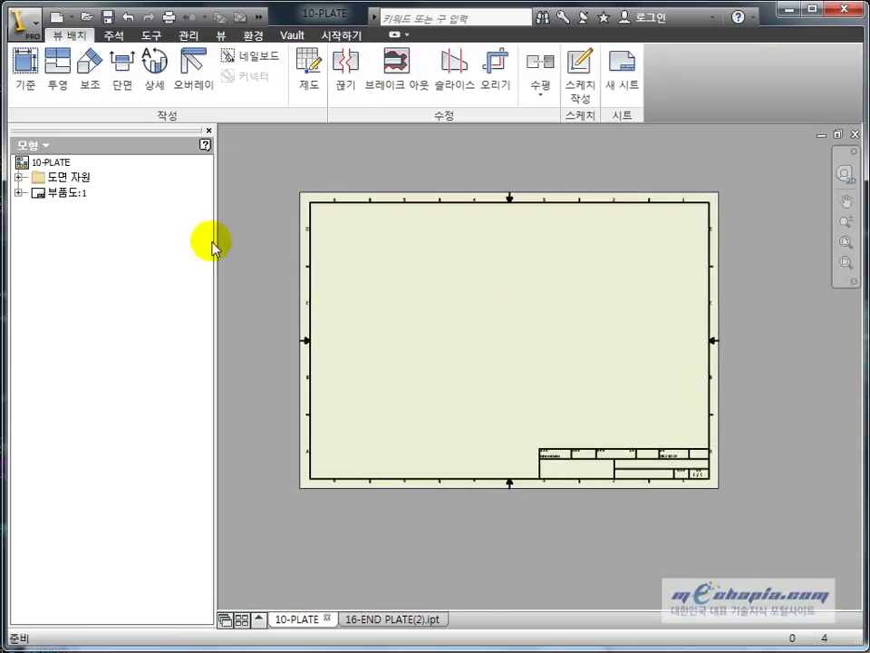
click(27, 80)
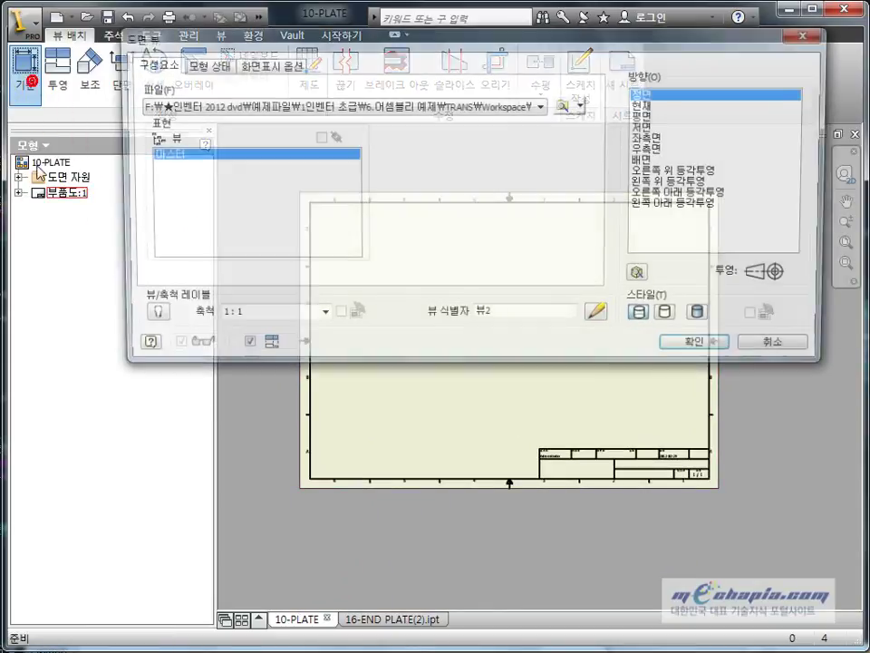
click(564, 105)
click(622, 264)
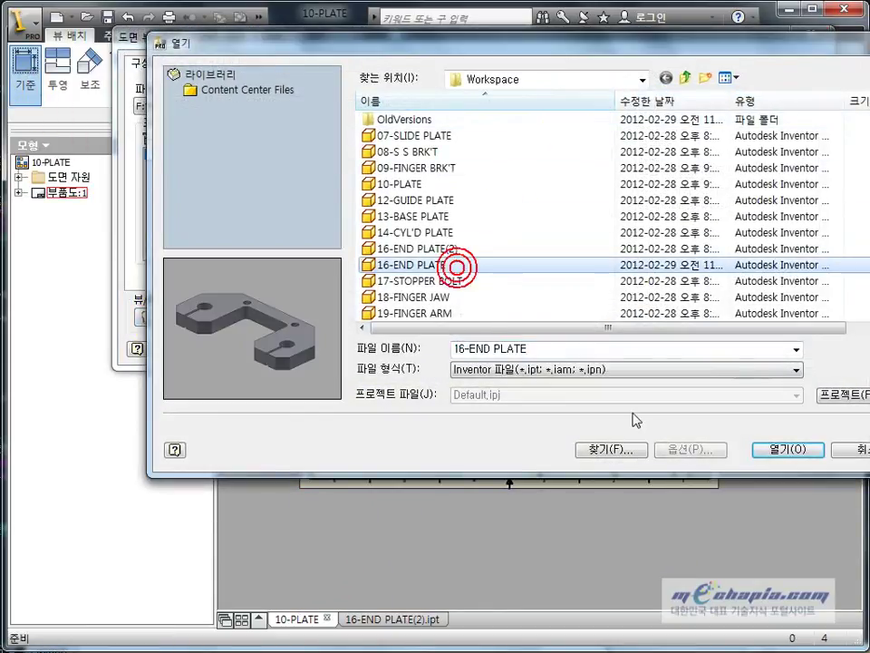
click(791, 453)
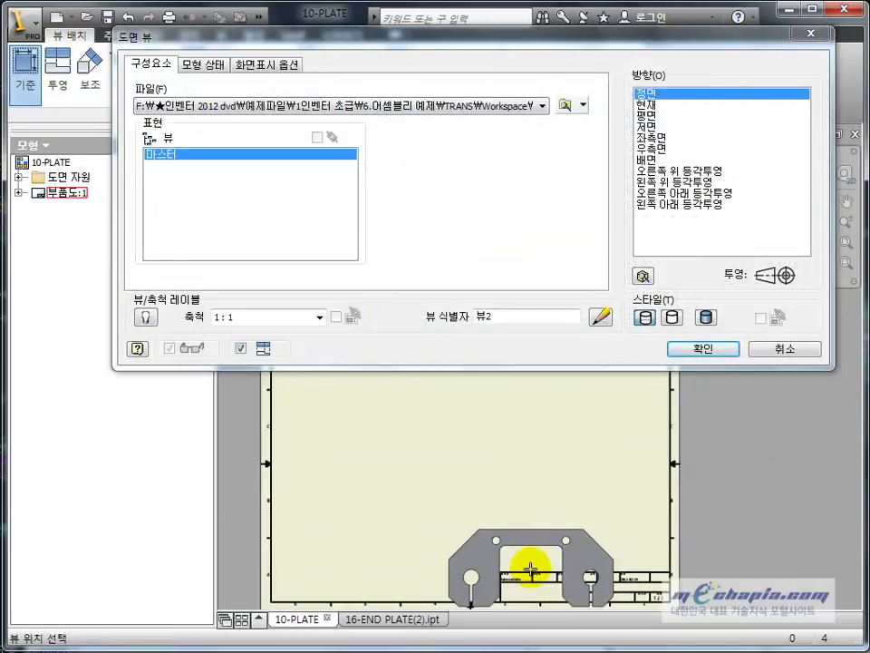
middle_drag(525, 558, 557, 501)
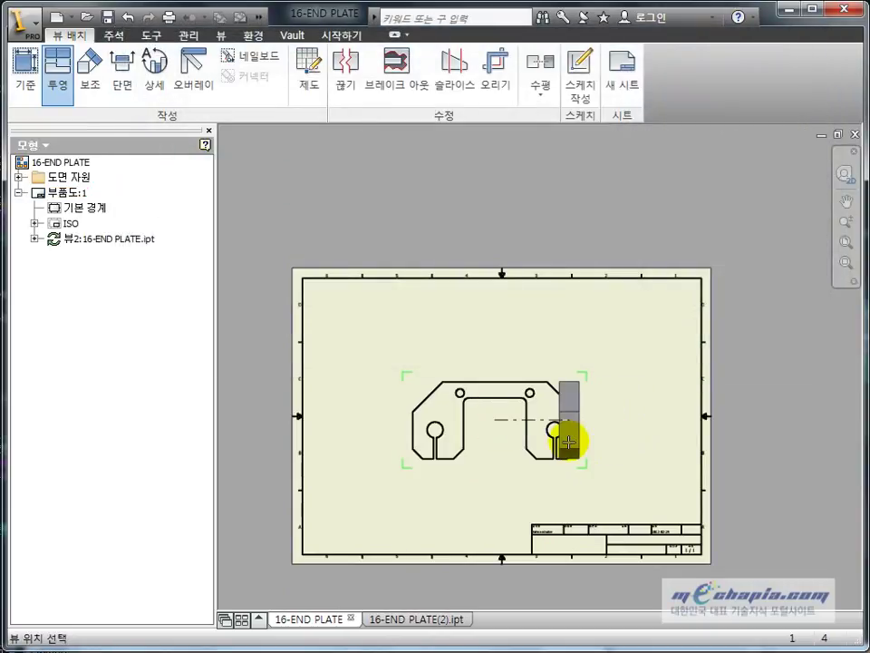
Project right-side, top and upper-right isometric views from the end plate's front view and create them.
scroll(459, 389, up, 4)
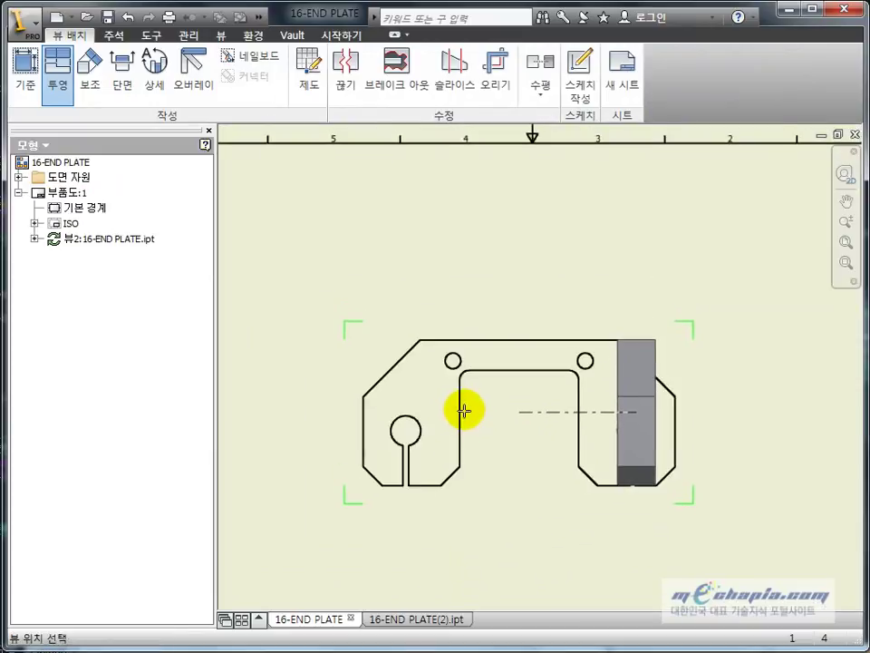
scroll(483, 272, down, 3)
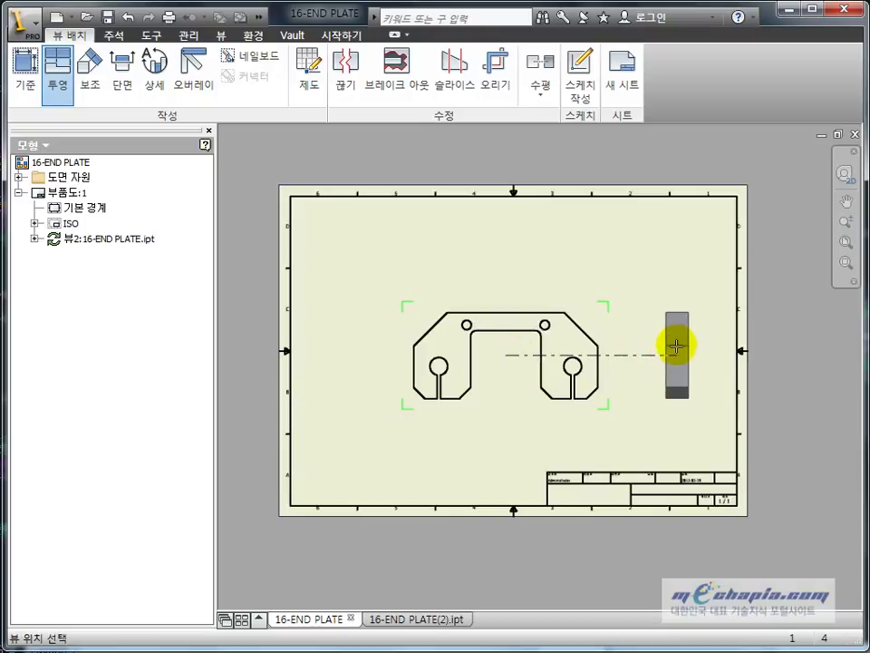
click(675, 359)
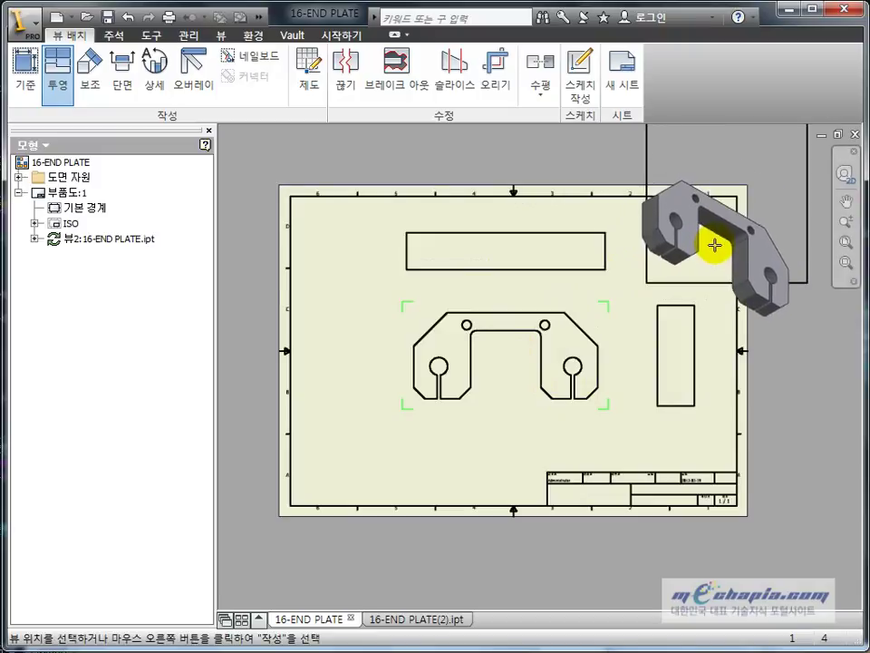
mouse_move(715, 246)
middle_down()
mouse_move(641, 398)
mouse_move(660, 361)
mouse_move(653, 365)
middle_up()
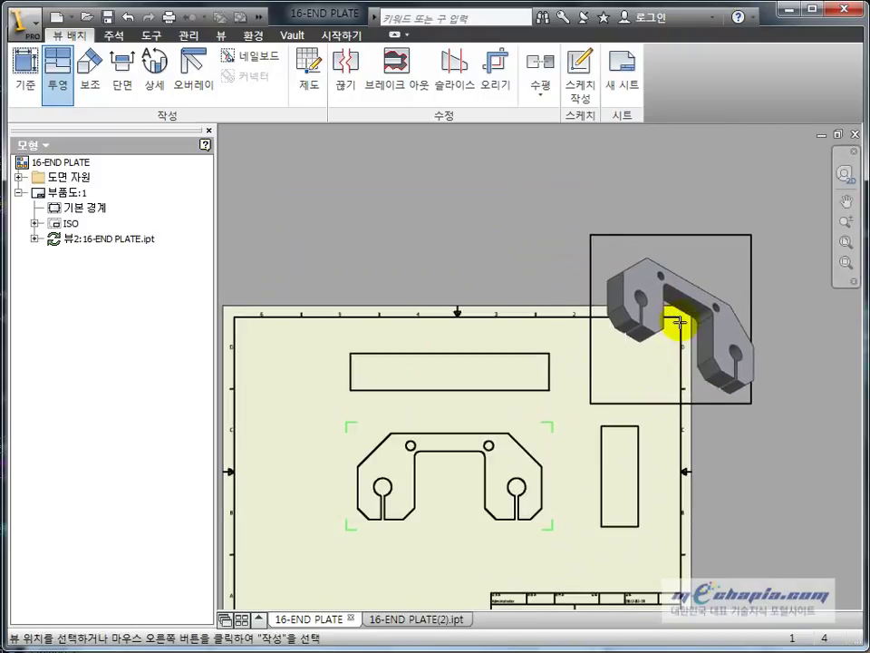
click(680, 322)
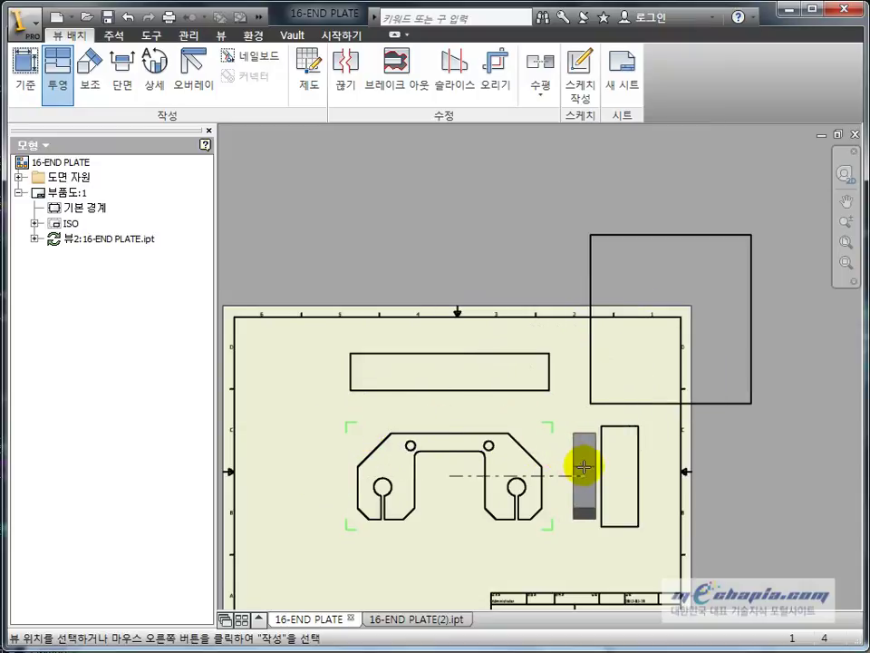
click(57, 86)
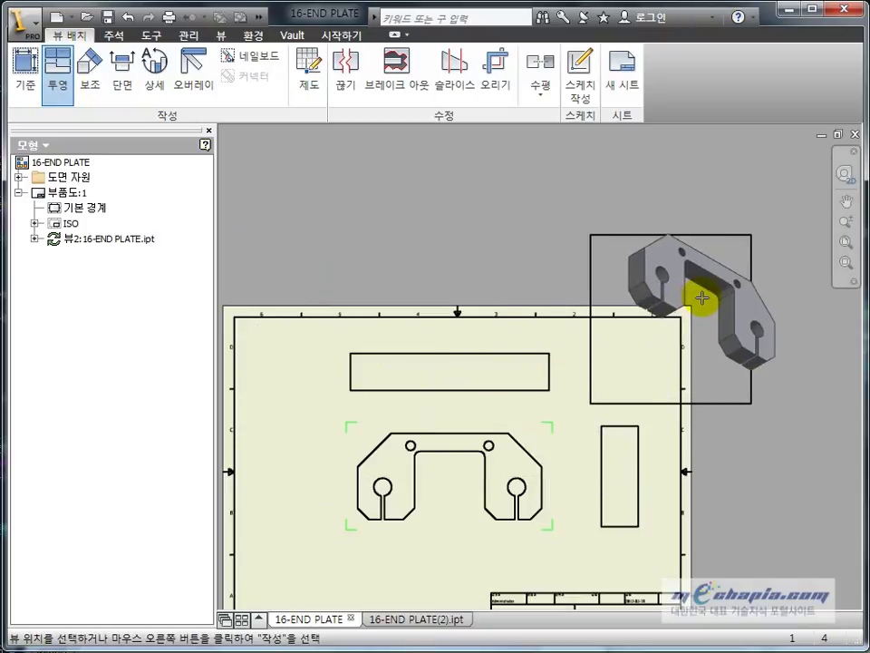
right_click(645, 284)
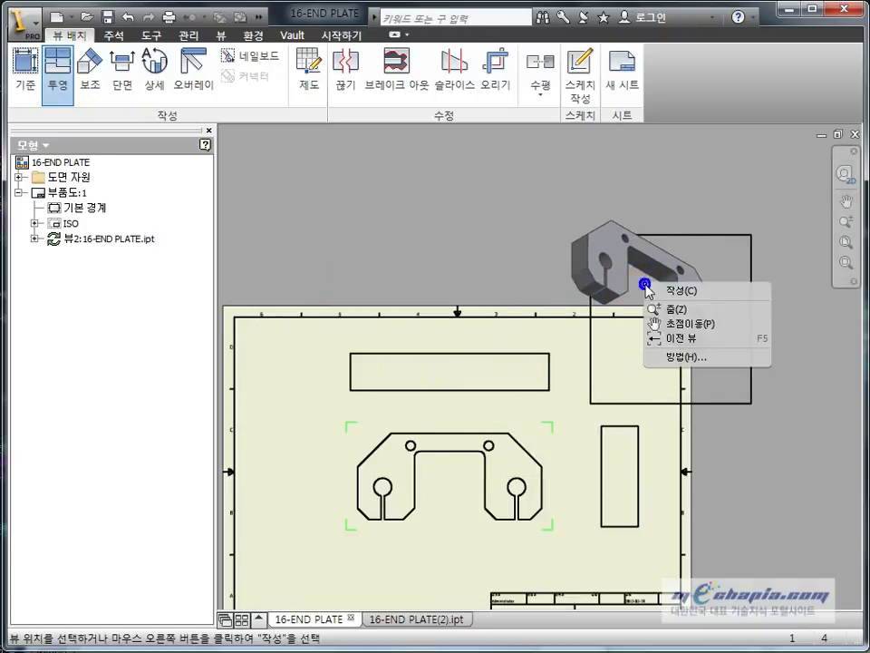
click(739, 291)
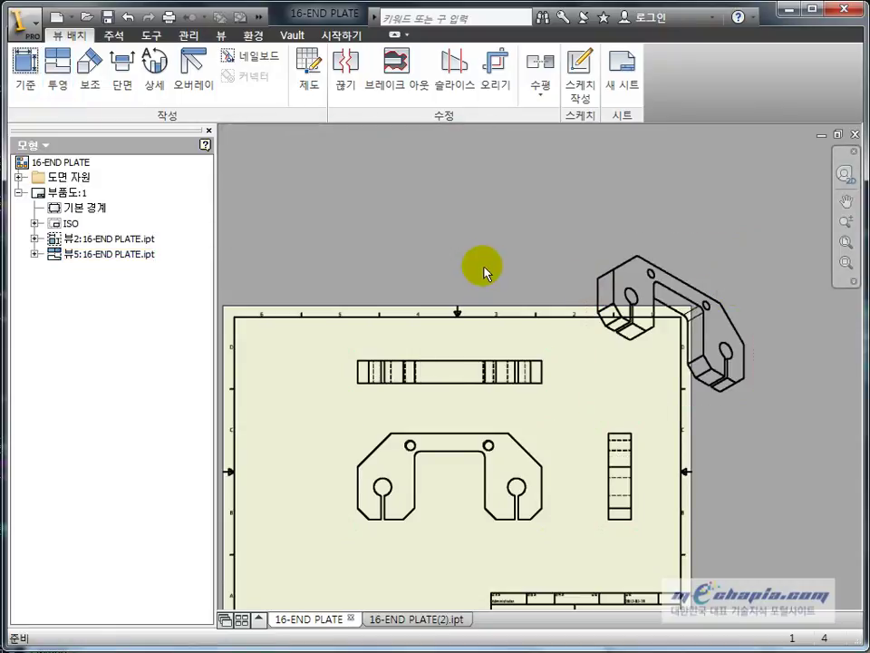
Move the isometric view inward toward the sheet's upper-right corner.
middle_drag(519, 329, 519, 300)
scroll(518, 301, down, 3)
scroll(707, 355, up, 4)
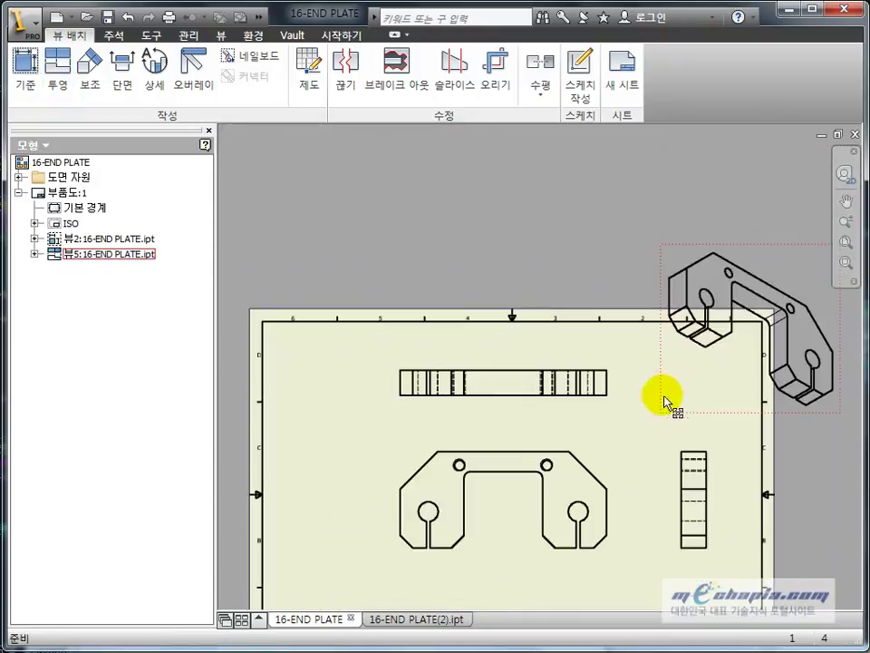
scroll(666, 399, down, 1)
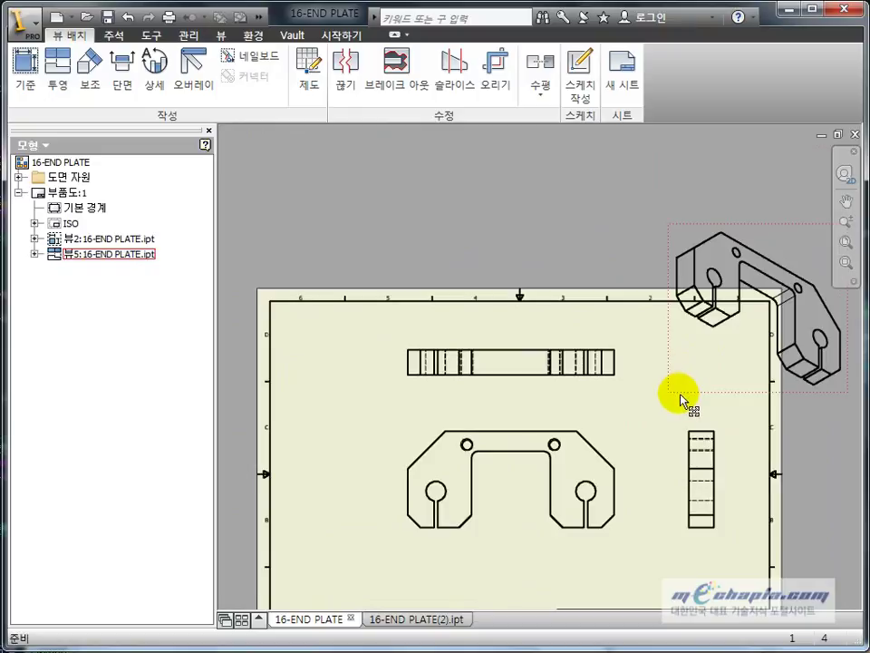
drag(682, 399, 631, 436)
scroll(647, 492, up, 2)
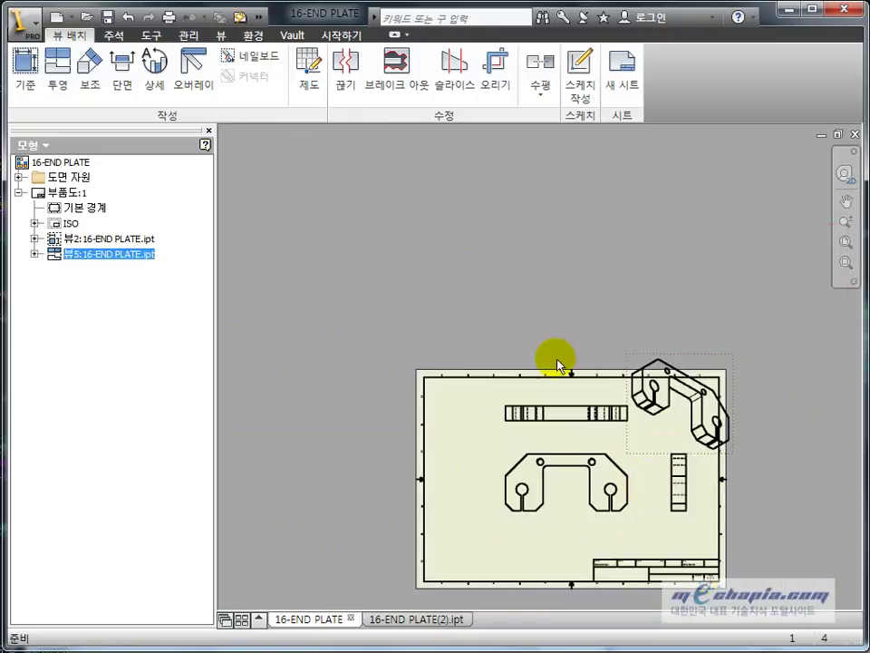
middle_click(532, 332)
middle_click(532, 331)
click(376, 354)
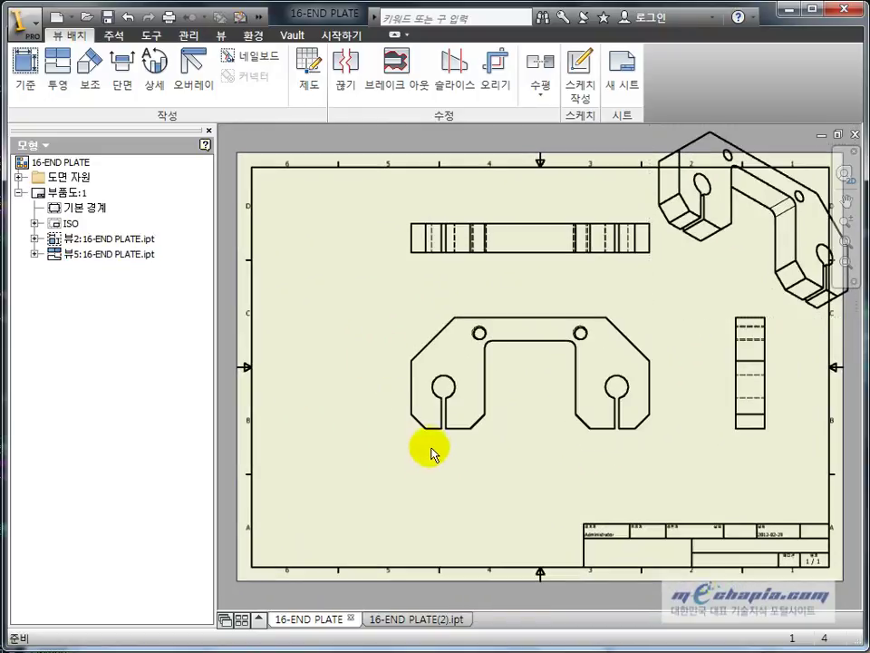
Rearrange the orthographic views by shifting the front view down and left, the side view left, and the top view down.
drag(433, 444, 394, 481)
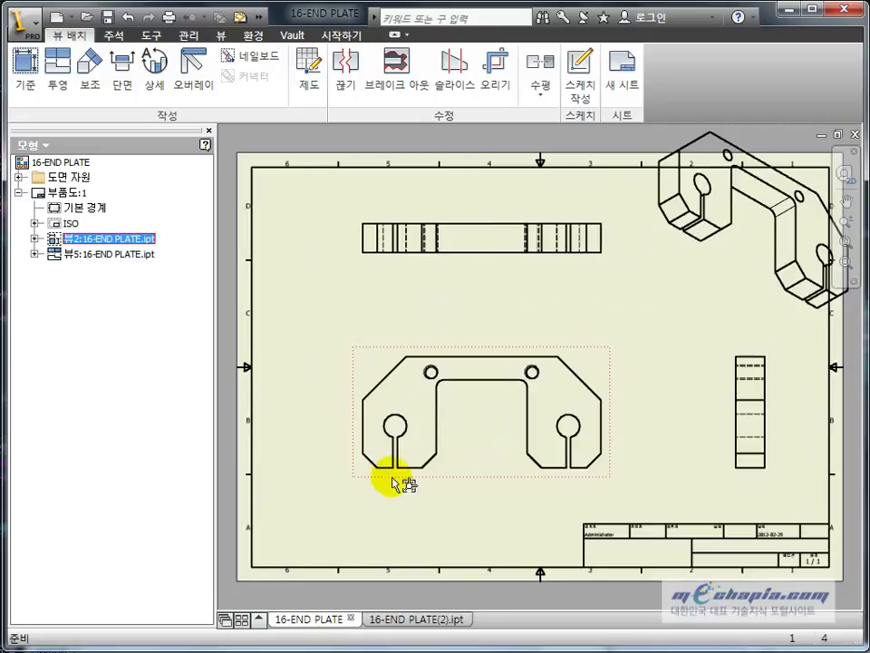
click(737, 475)
drag(737, 481, 702, 480)
click(606, 351)
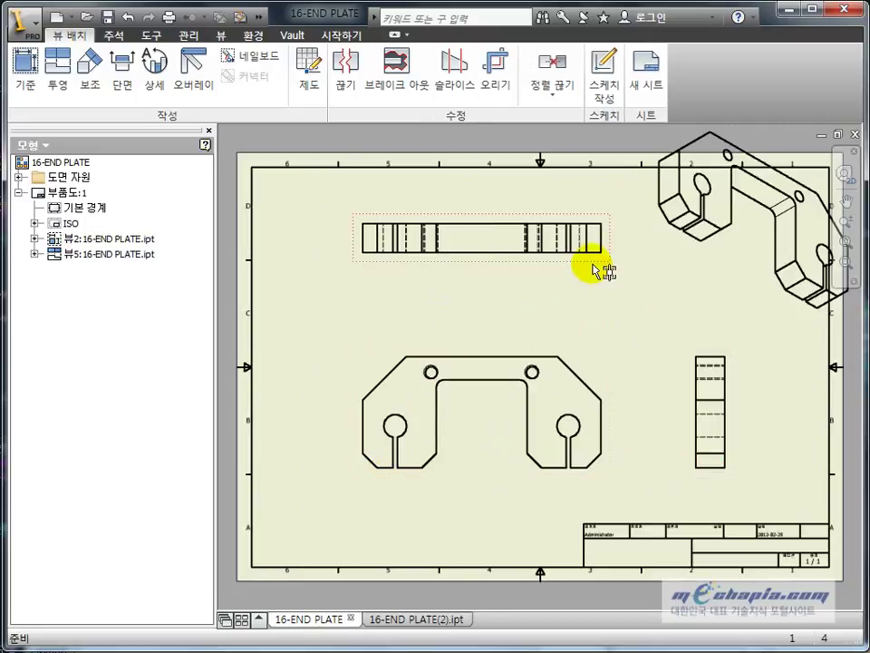
drag(596, 270, 605, 310)
Examine the drawing's browser structure, including the drawing resources, default border, ISO title block and base view.
click(18, 192)
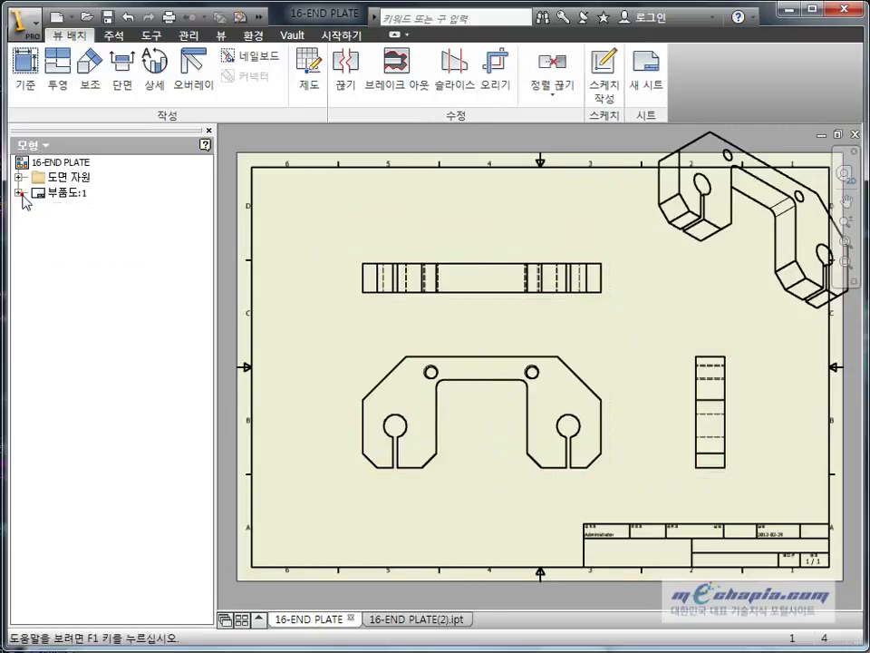
click(18, 192)
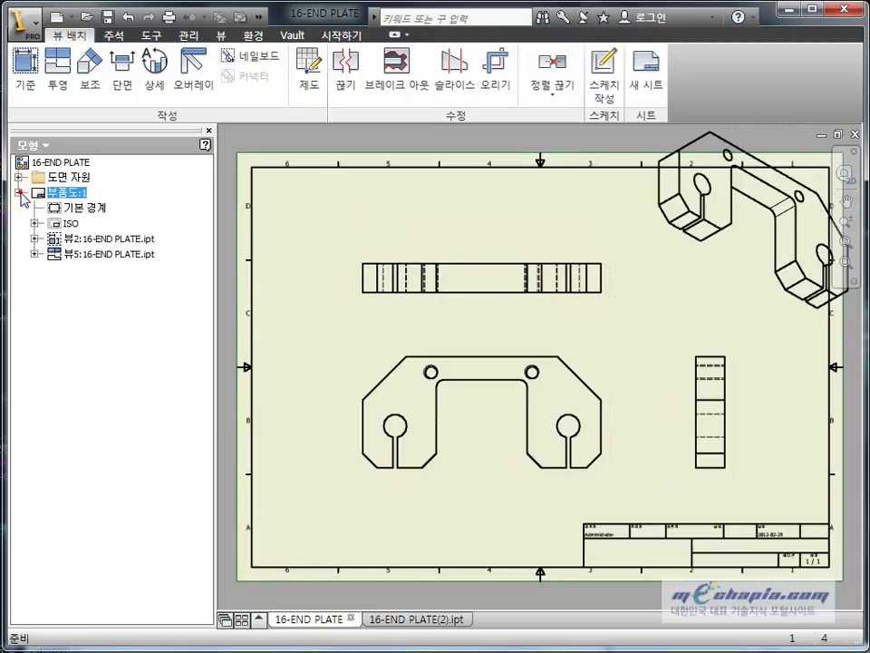
click(91, 208)
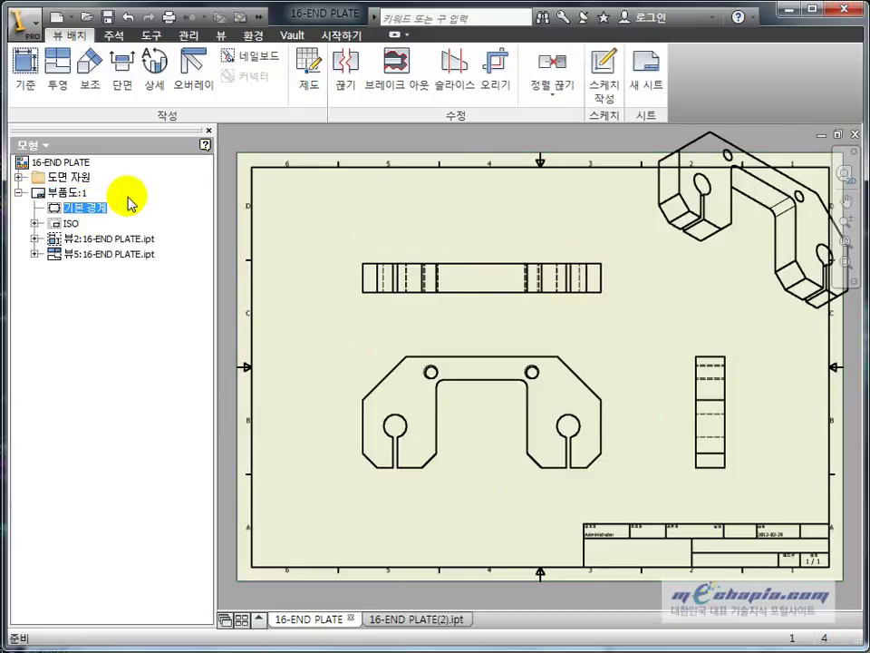
click(18, 177)
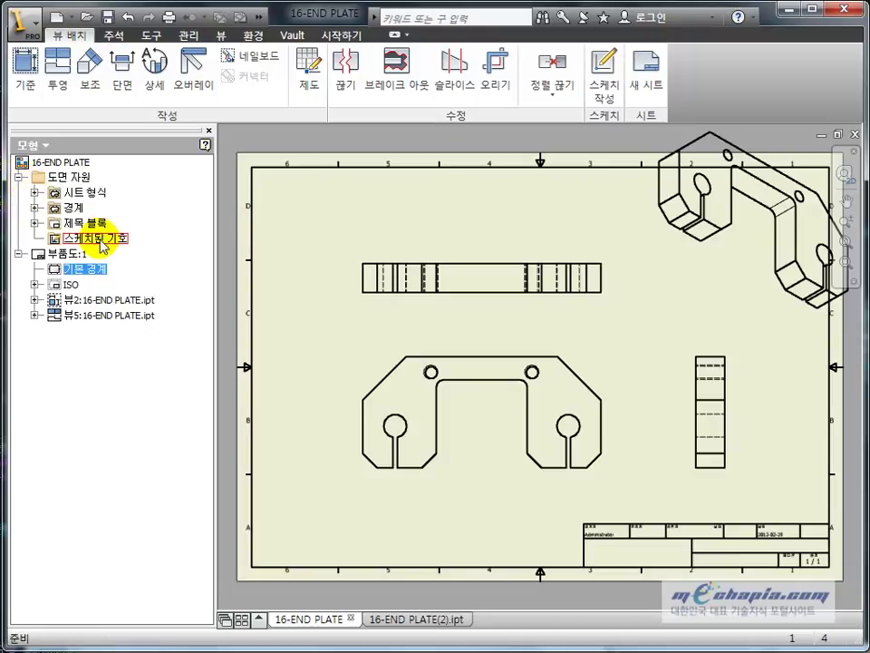
click(78, 208)
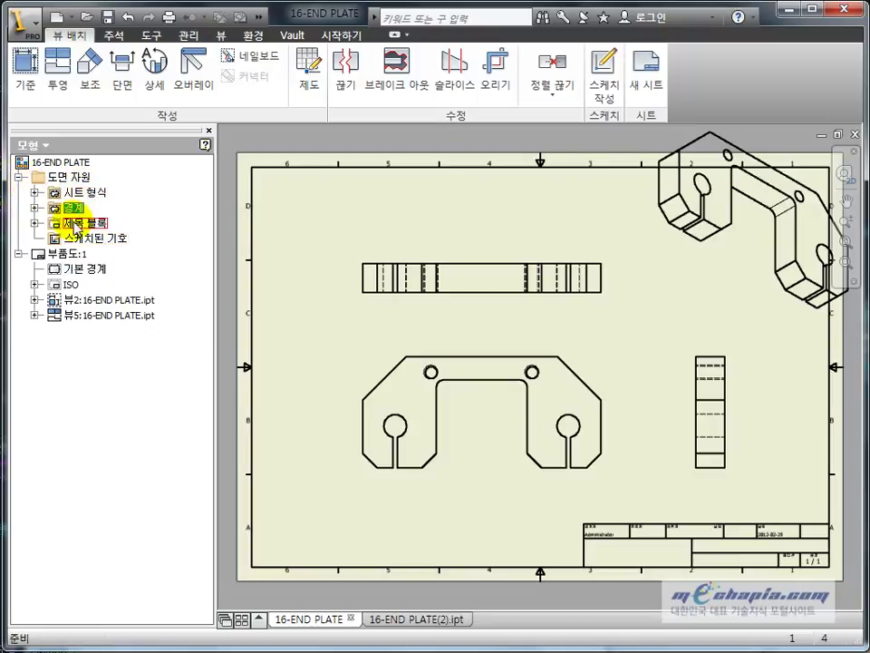
click(67, 268)
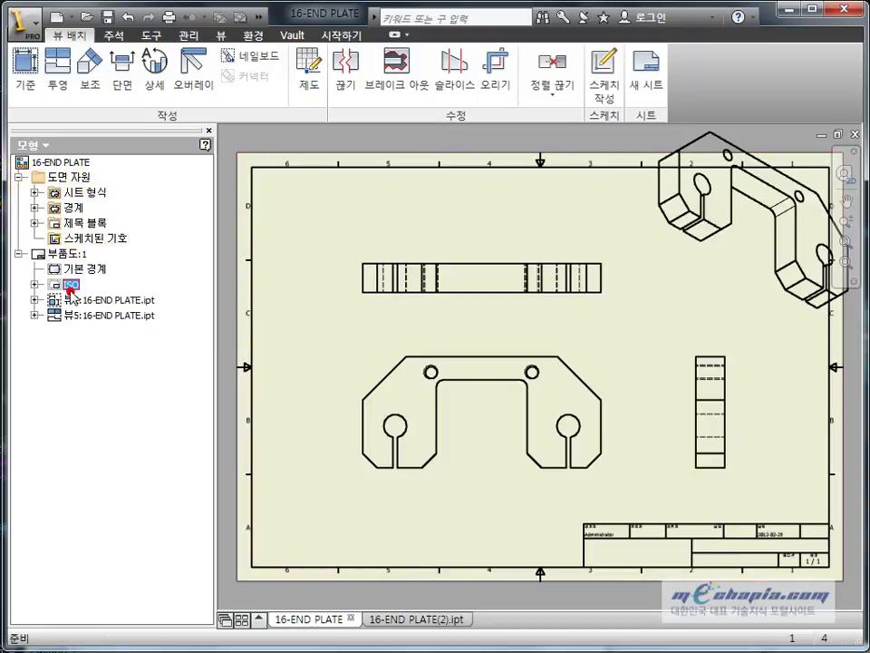
click(97, 301)
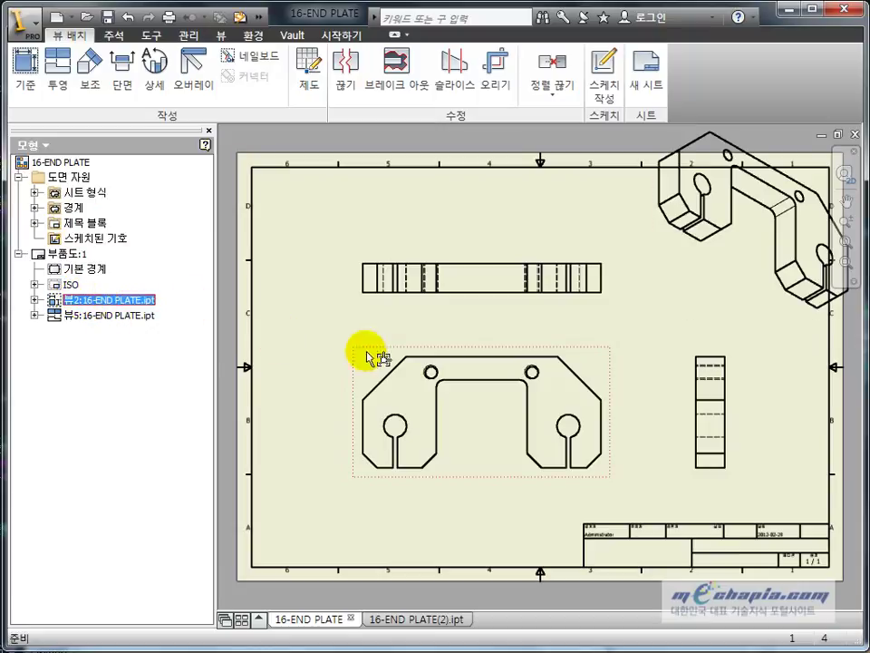
click(289, 327)
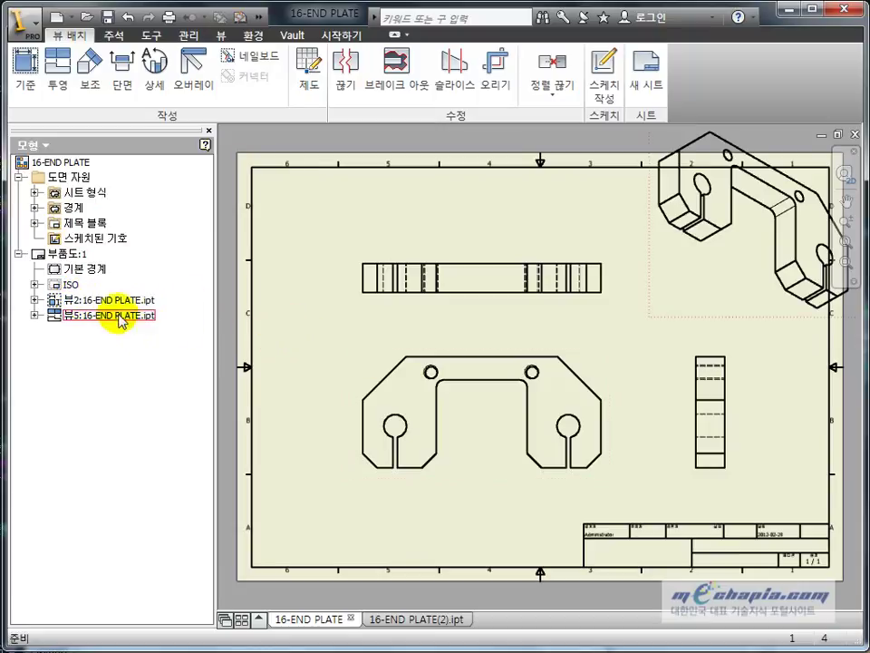
Examine which projected views and part model sit beneath the front base view in the browser, matching each to its view on the sheet.
click(382, 368)
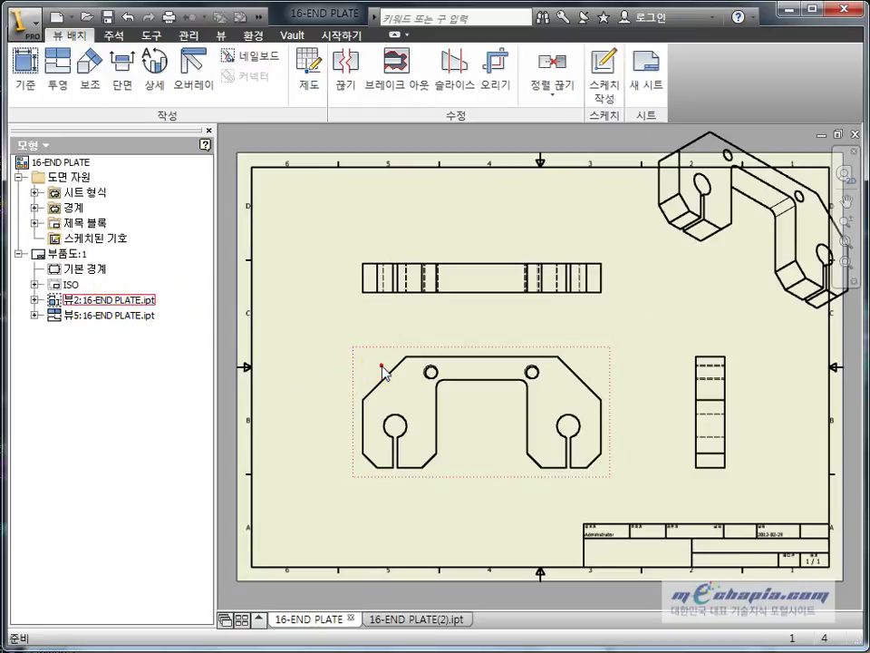
click(34, 301)
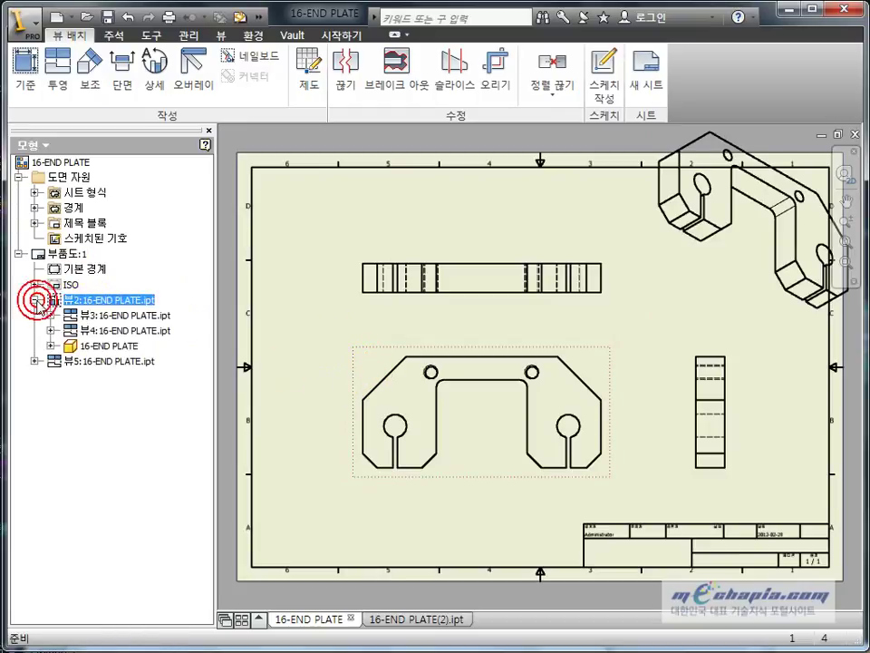
click(87, 316)
click(93, 331)
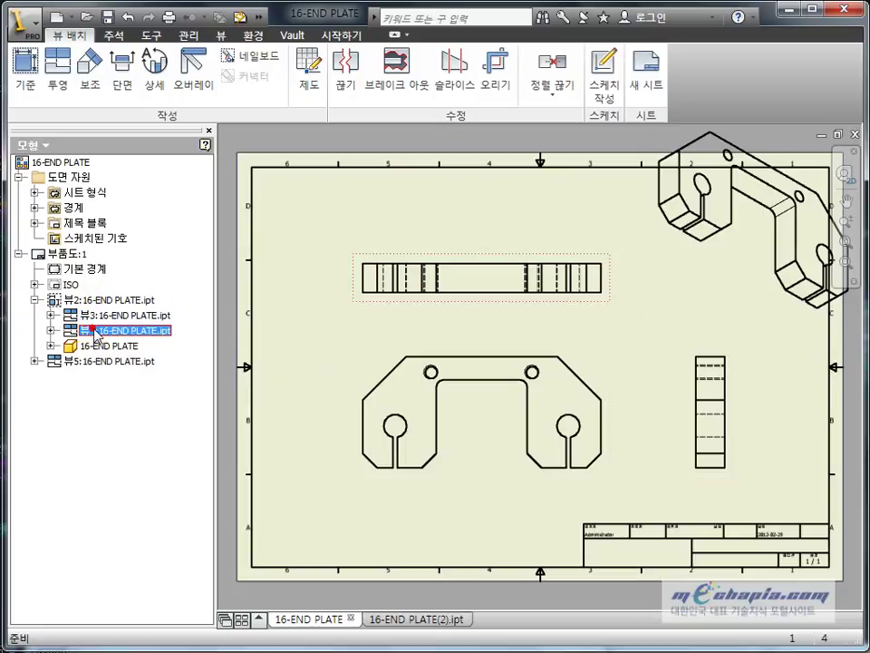
click(98, 318)
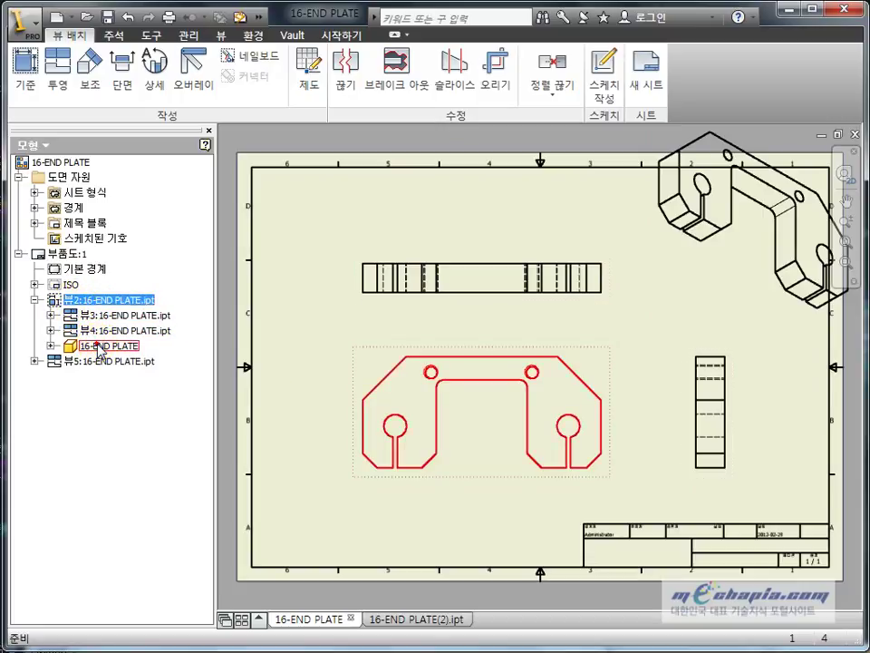
click(99, 349)
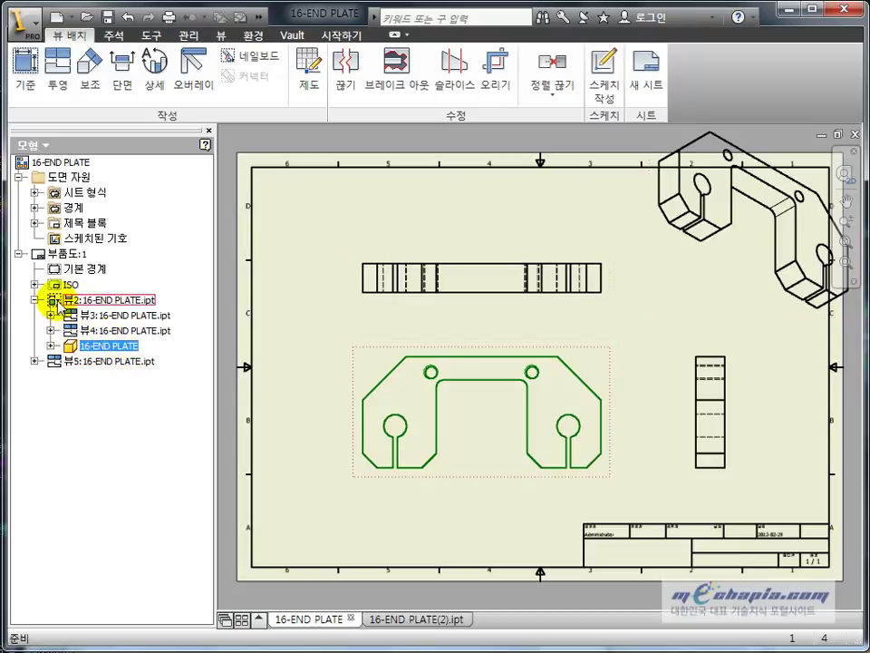
click(87, 333)
click(87, 317)
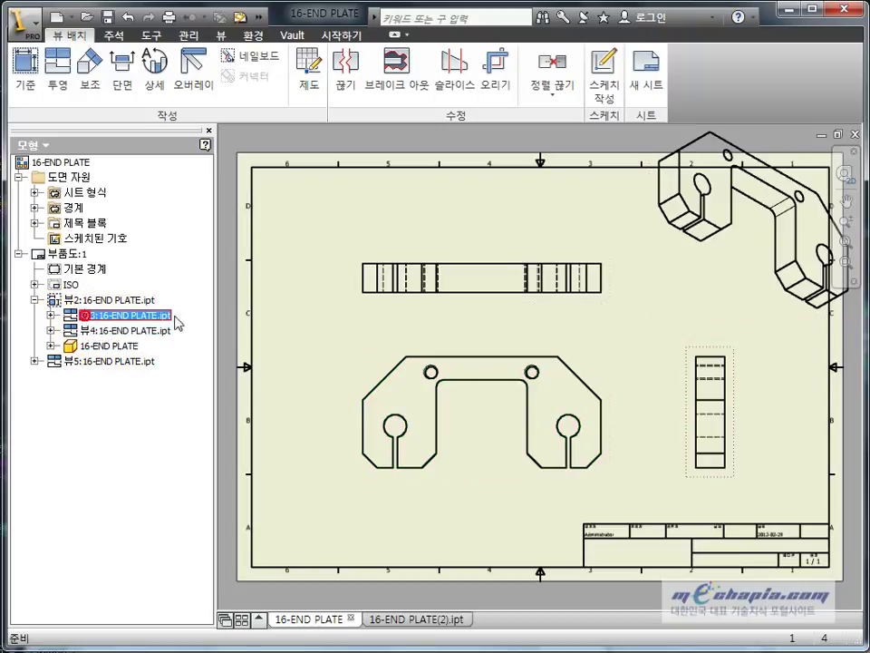
click(320, 348)
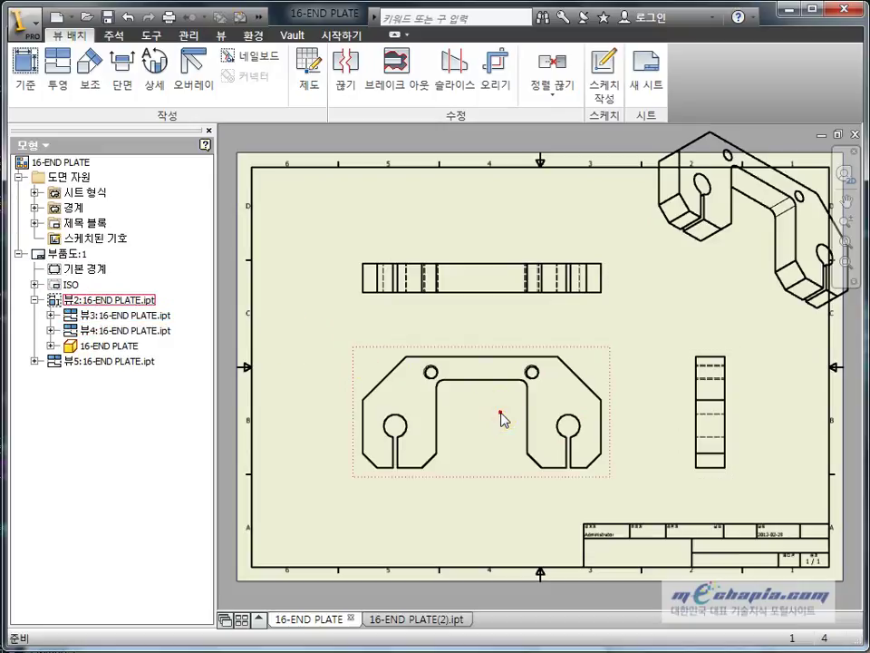
Move the front view around the sheet so its aligned views follow, leaving it slightly up and to the right.
click(435, 500)
drag(461, 474, 670, 327)
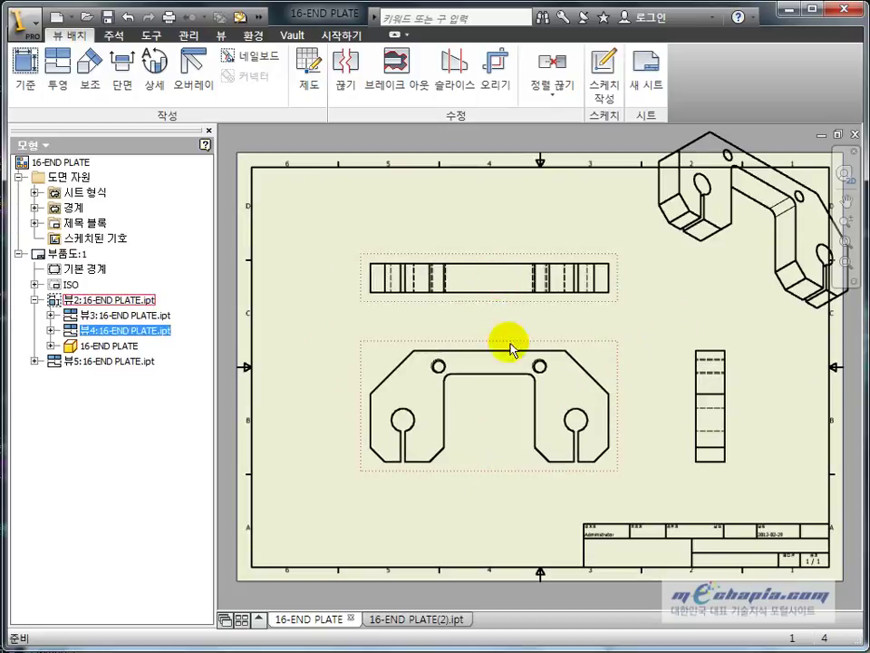
click(733, 396)
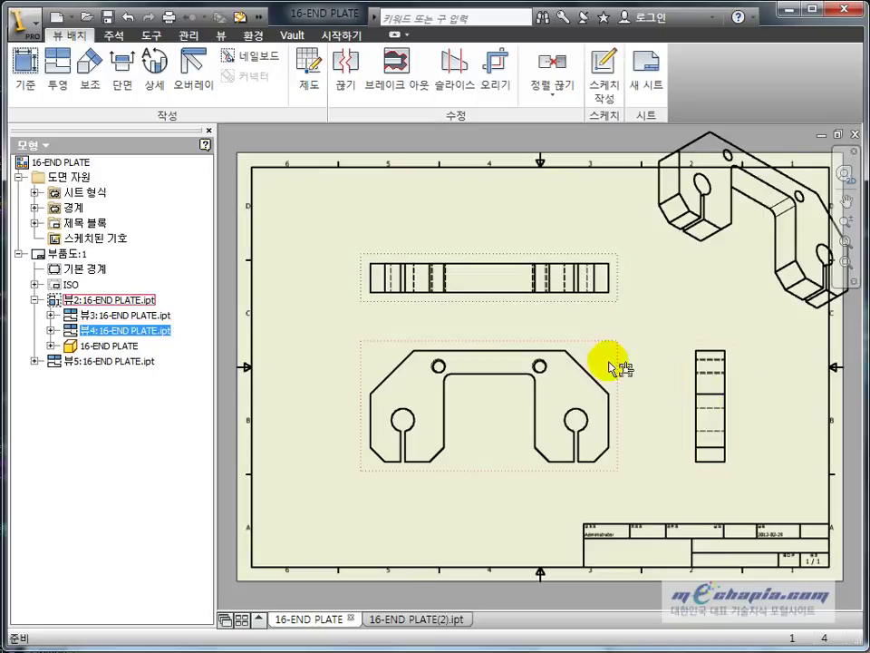
drag(614, 360, 642, 351)
click(651, 324)
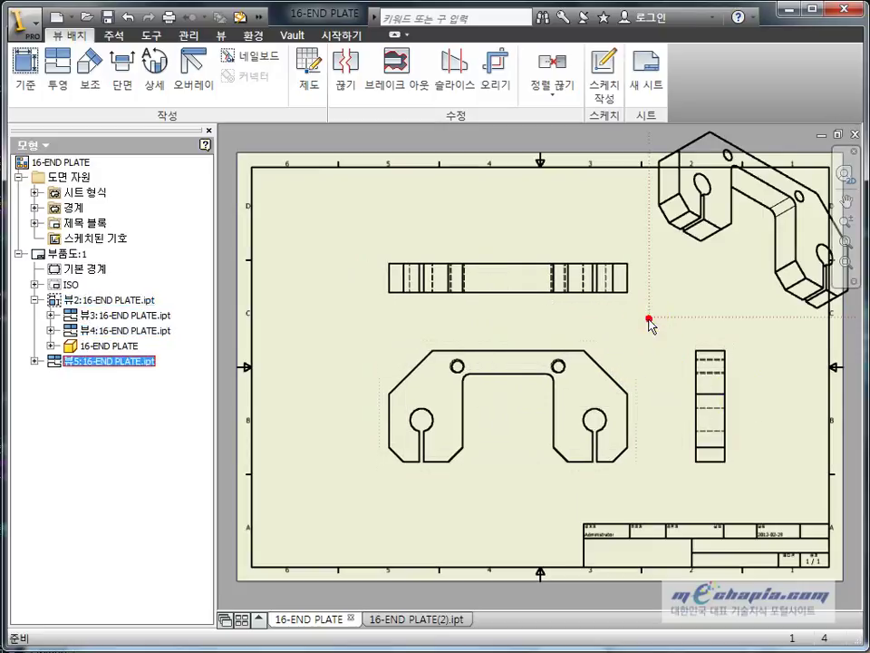
Delete the projected top, right-side and isometric views, keeping only the front base view.
click(523, 277)
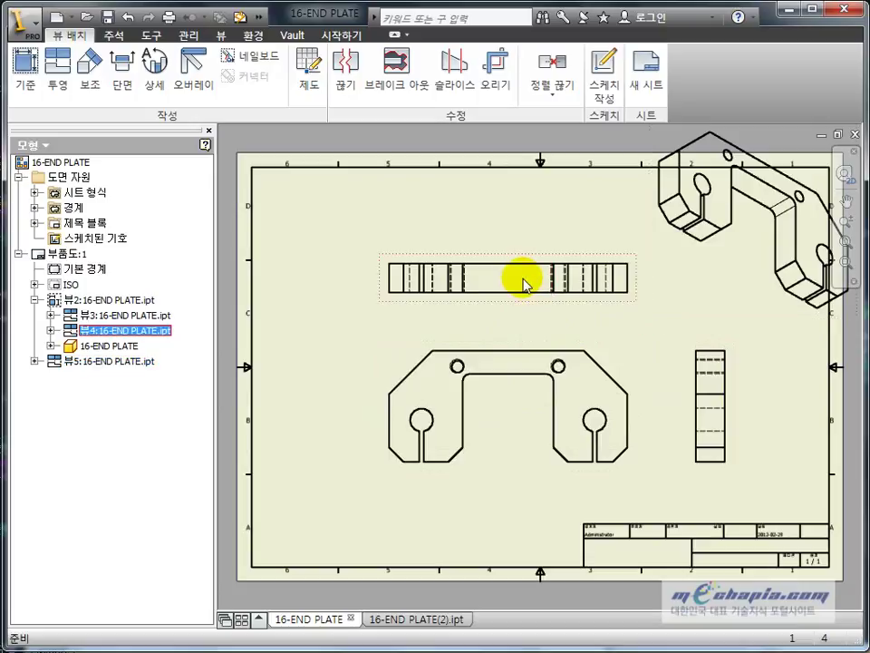
key(Delete)
key(Return)
click(711, 393)
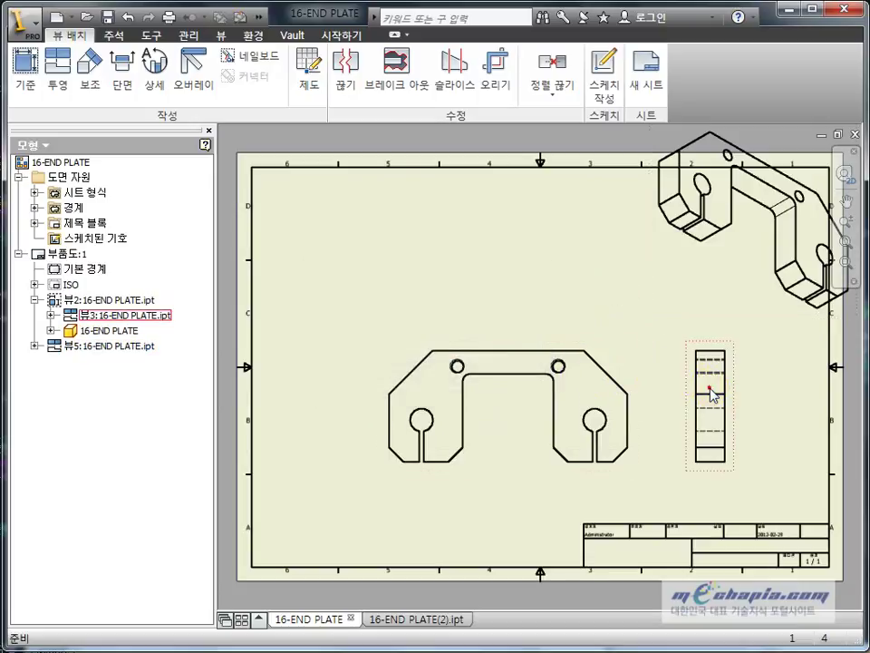
key(Delete)
key(Return)
key(Delete)
key(Return)
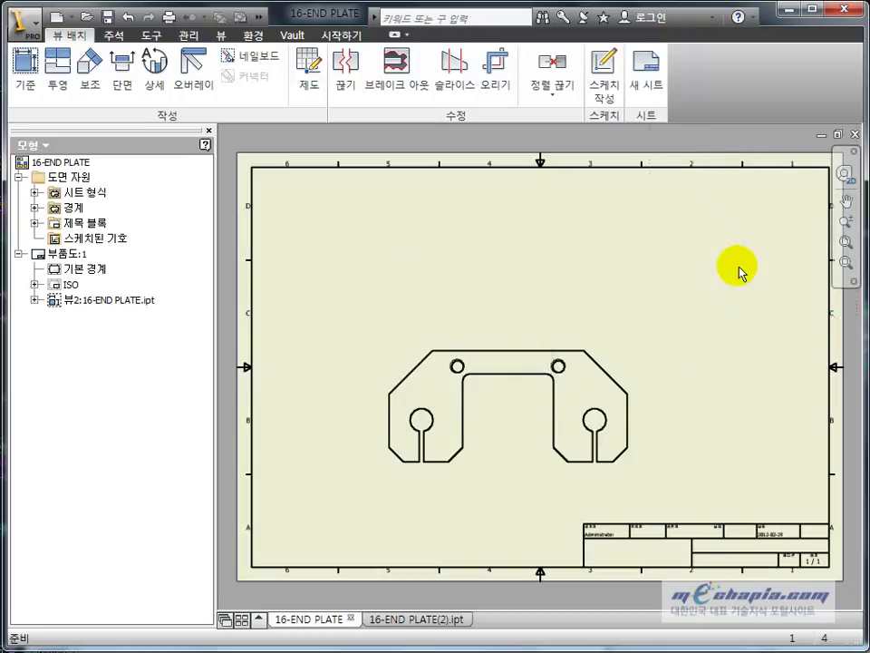
Reposition the remaining front view in the sheet's left half, just below the vertical middle.
drag(558, 348, 571, 305)
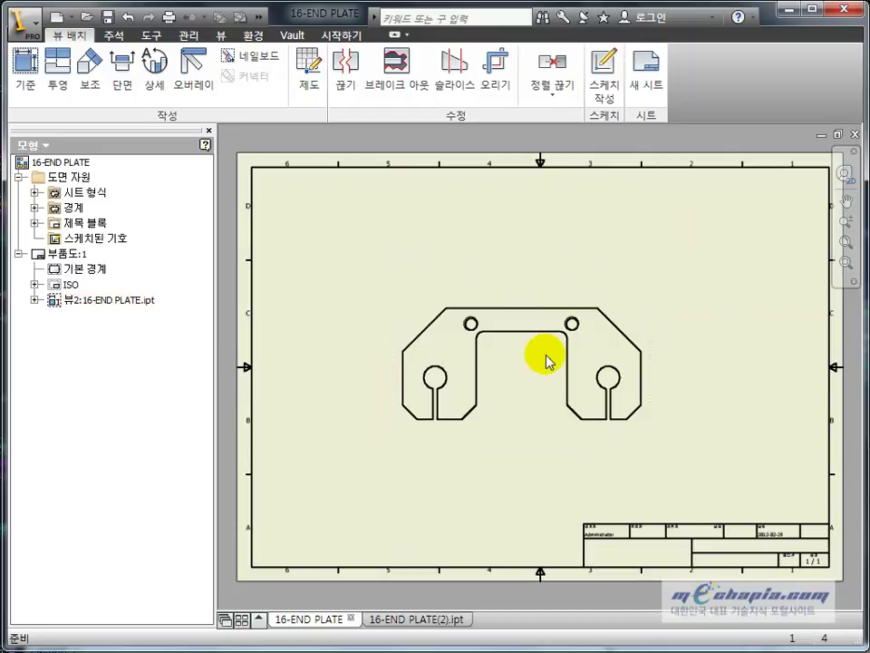
scroll(544, 362, up, 2)
scroll(540, 363, down, 4)
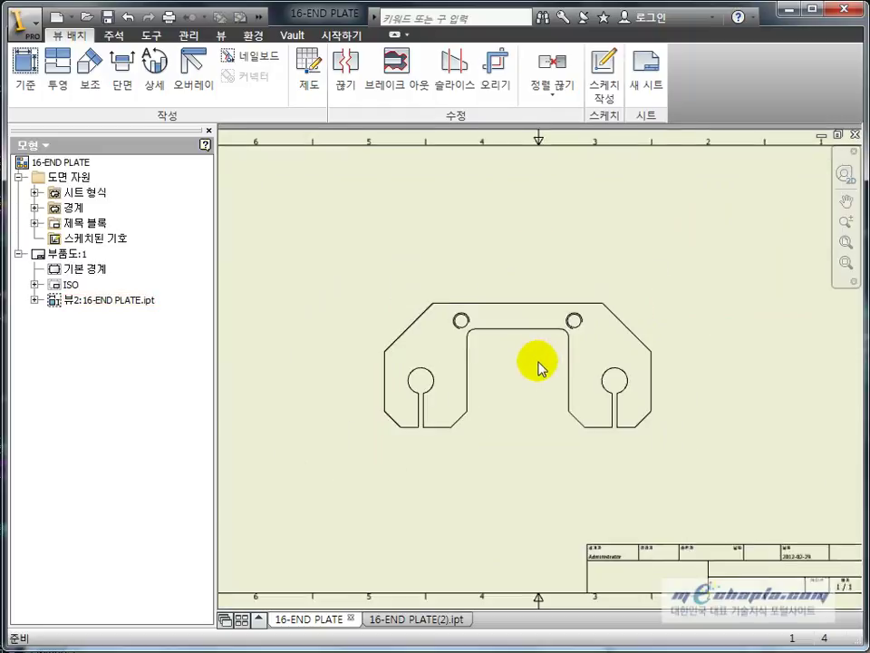
scroll(540, 367, up, 2)
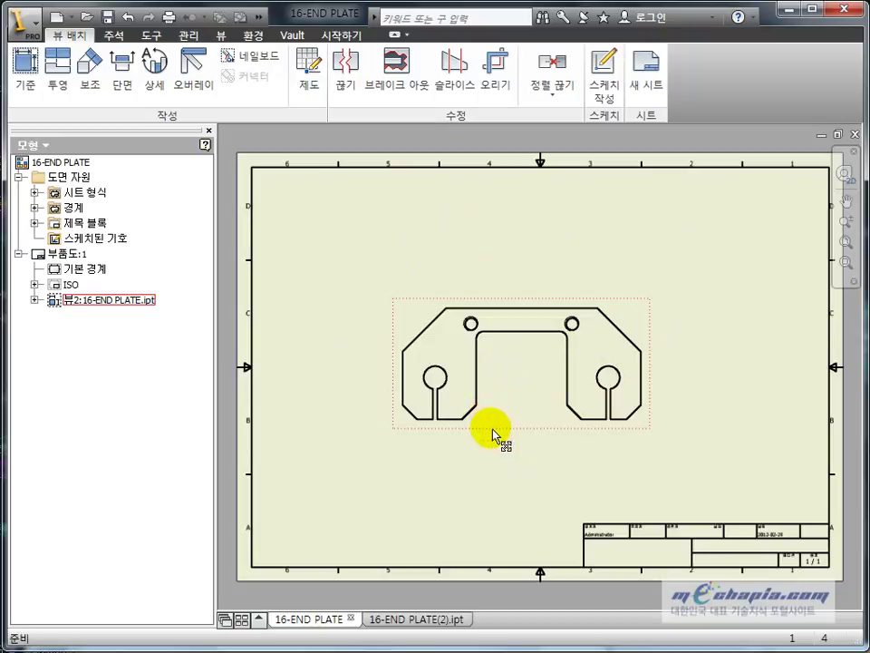
drag(493, 429, 426, 456)
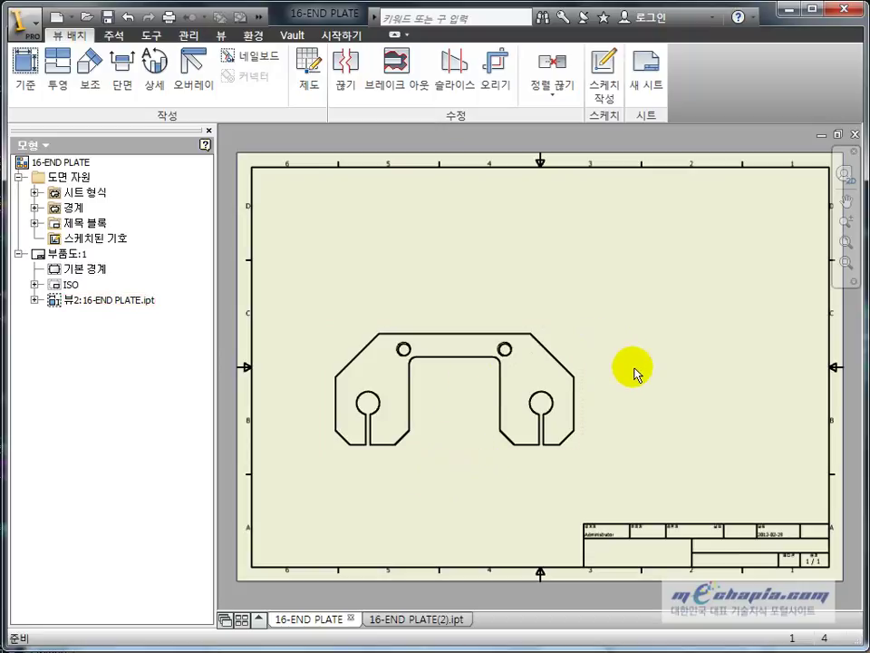
click(451, 410)
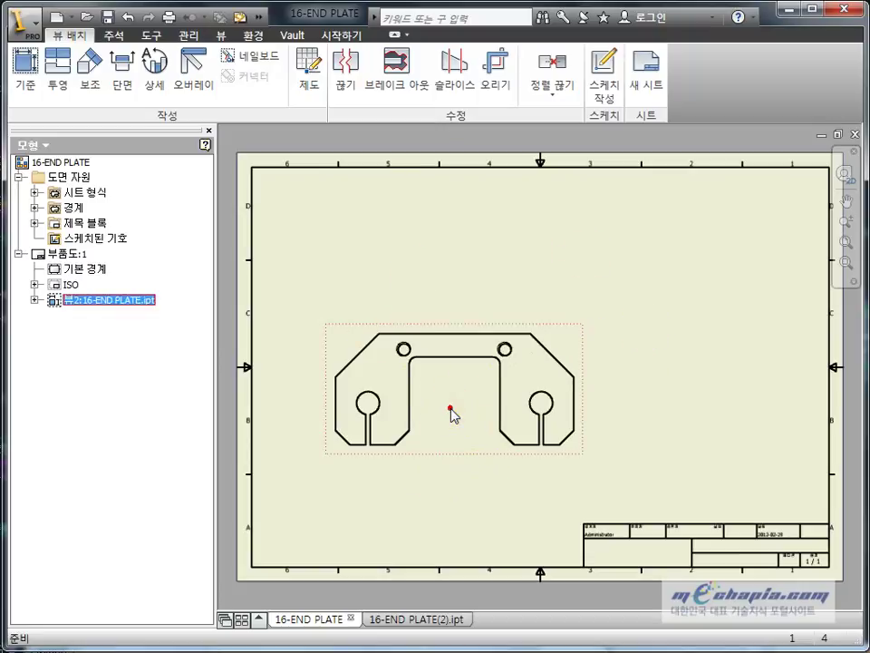
right_click(453, 373)
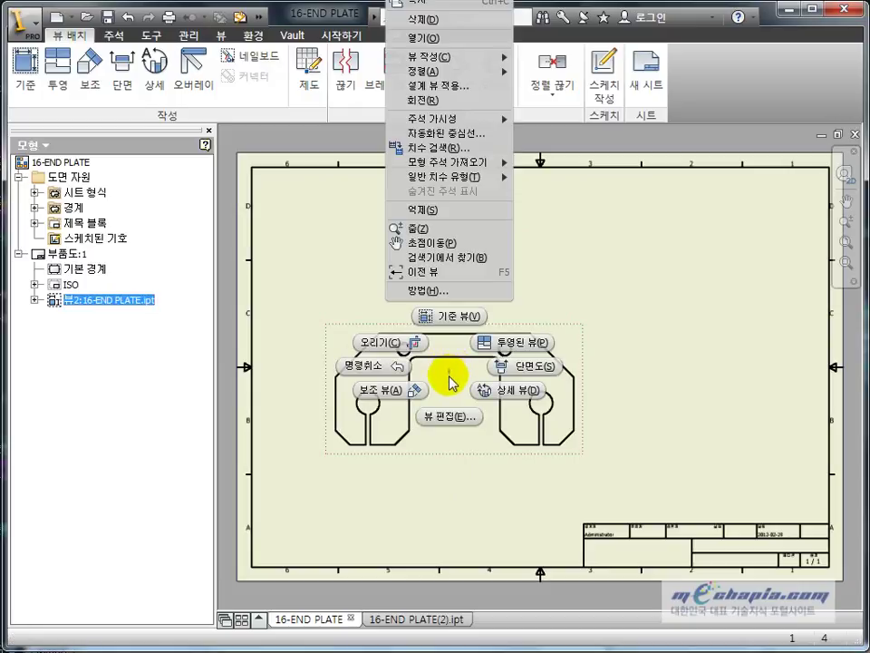
click(444, 416)
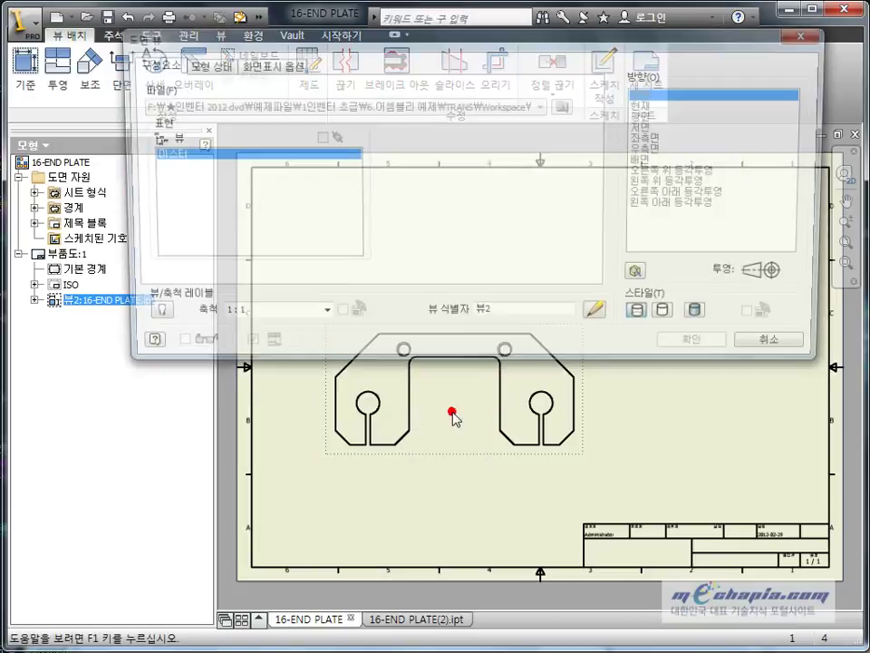
drag(333, 42, 336, 119)
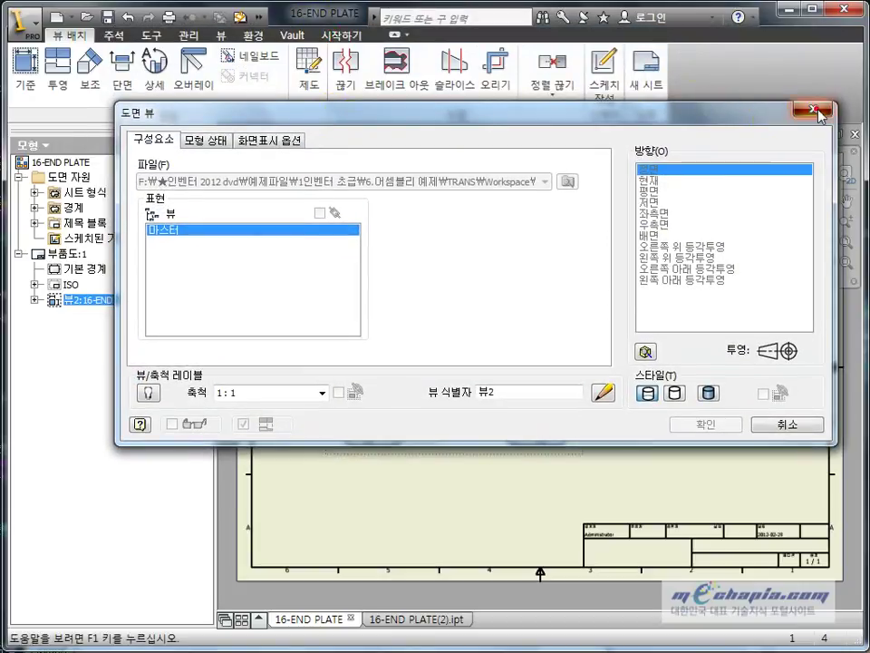
key(Escape)
click(507, 234)
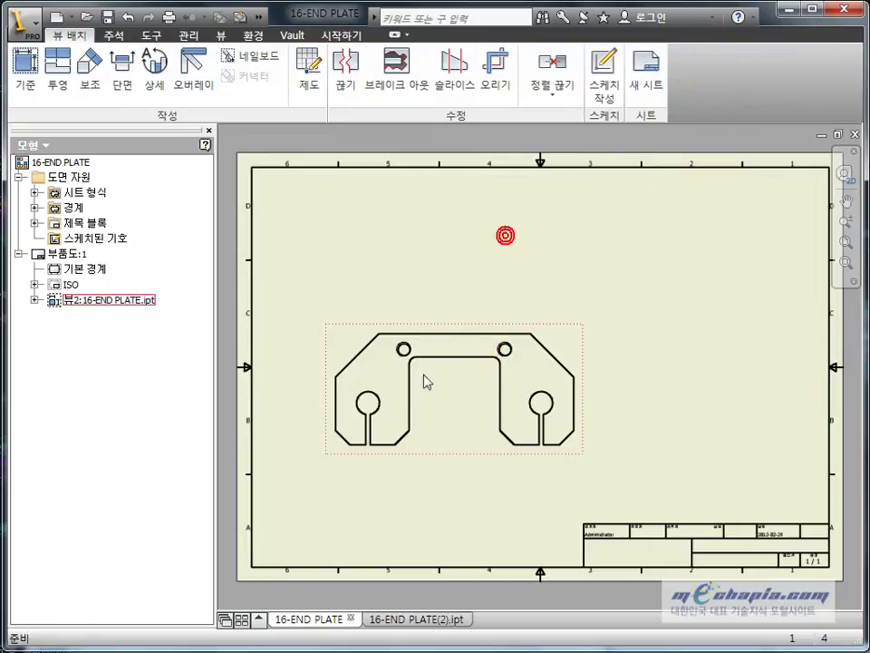
Edit the front base view's drawing view settings and start changing its orientation with a custom view.
double_click(442, 392)
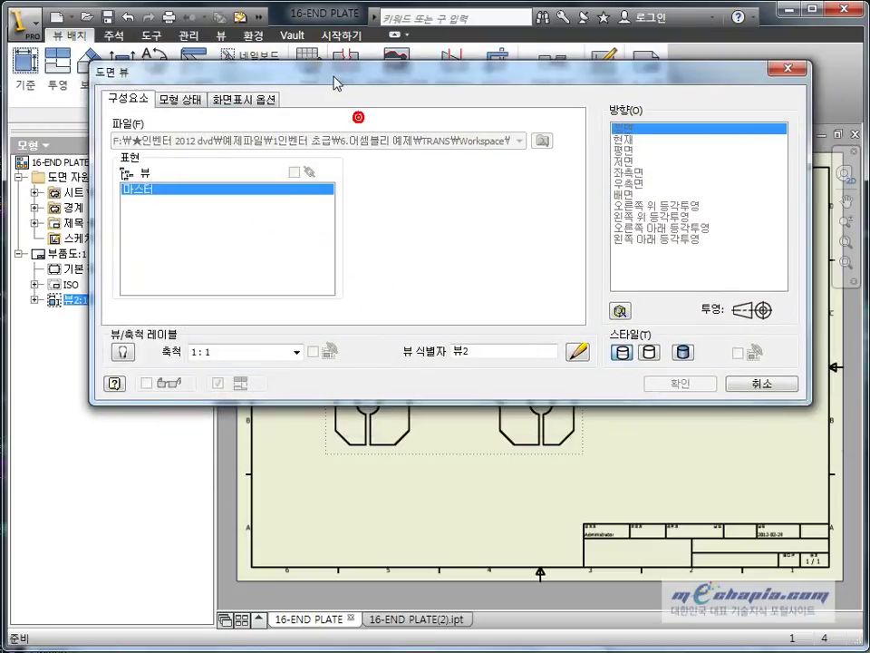
drag(335, 82, 300, 24)
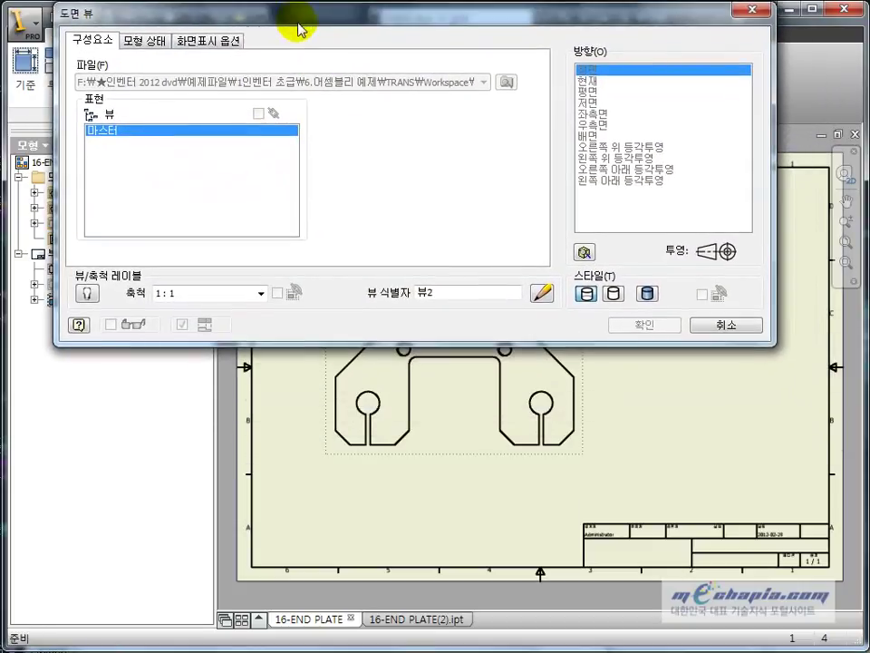
click(585, 253)
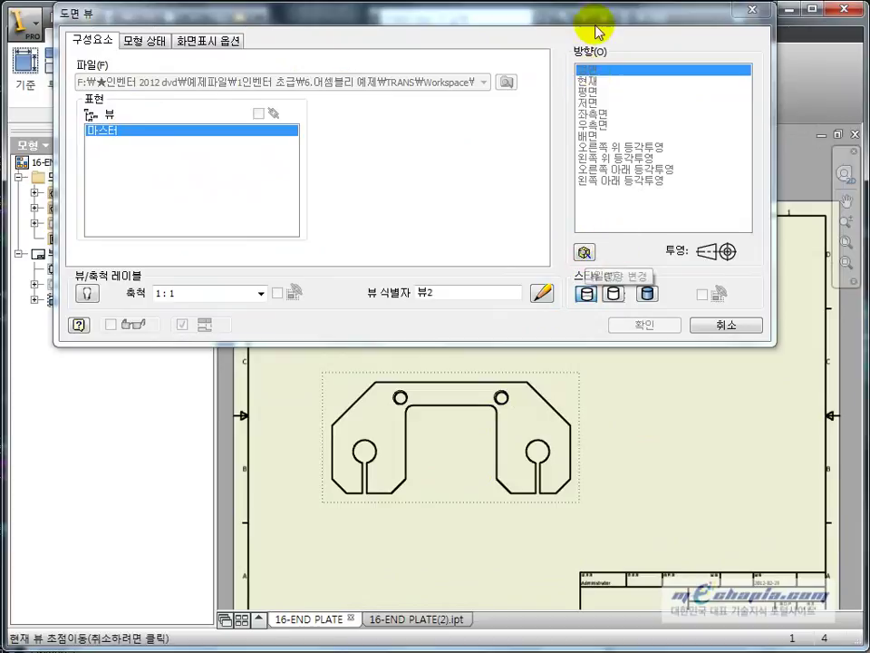
drag(599, 20, 603, 43)
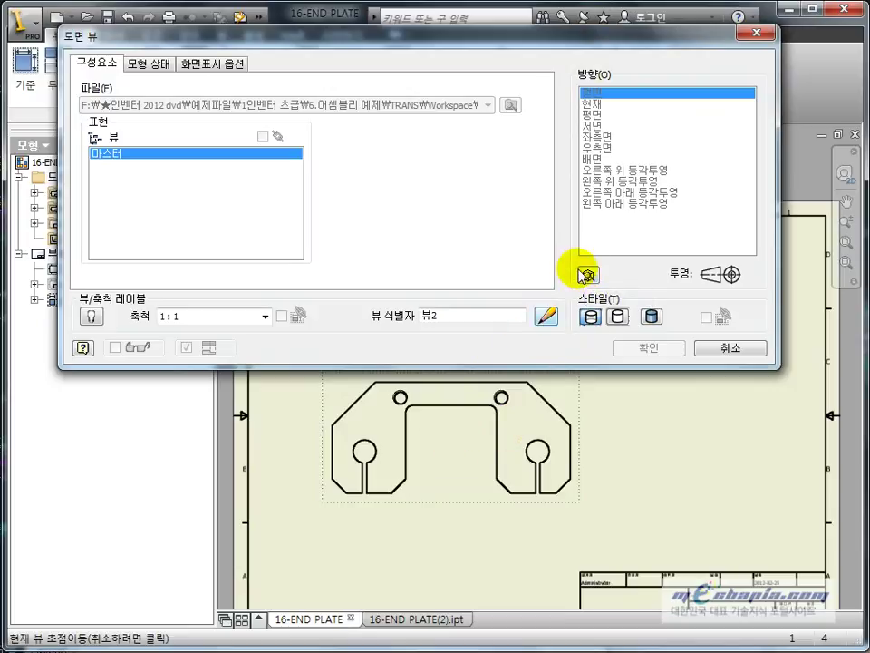
scroll(639, 462, up, 4)
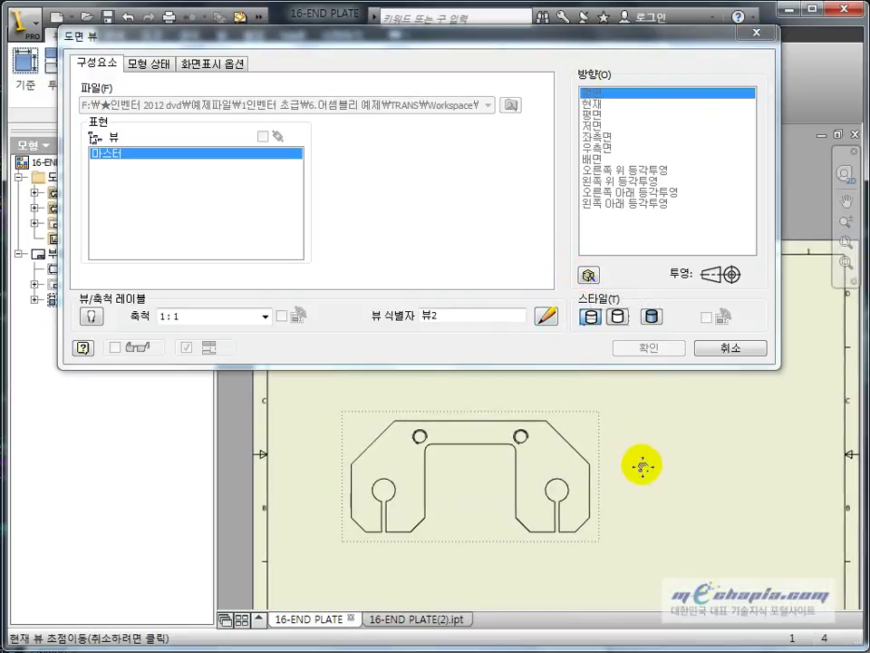
scroll(639, 444, down, 4)
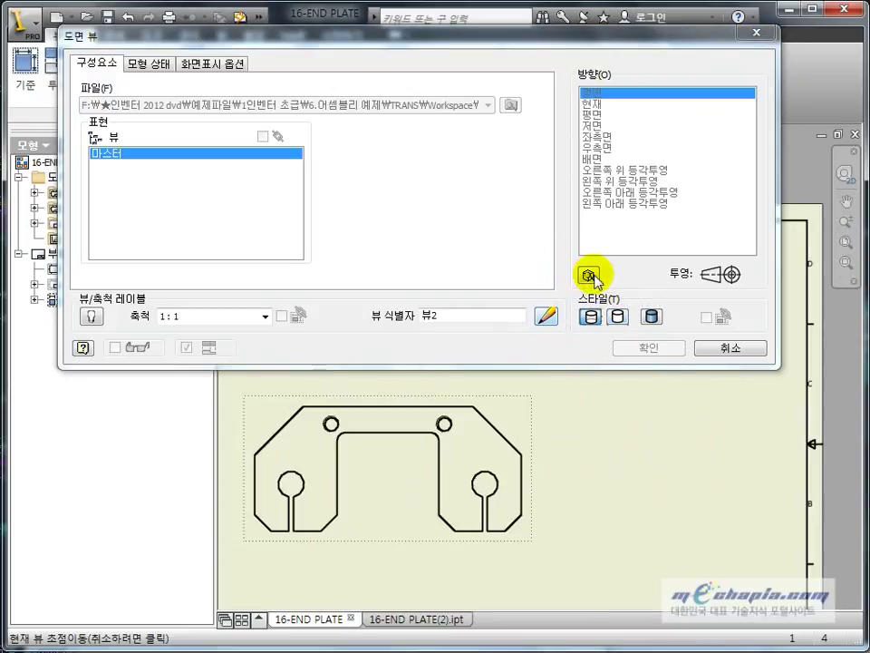
click(589, 275)
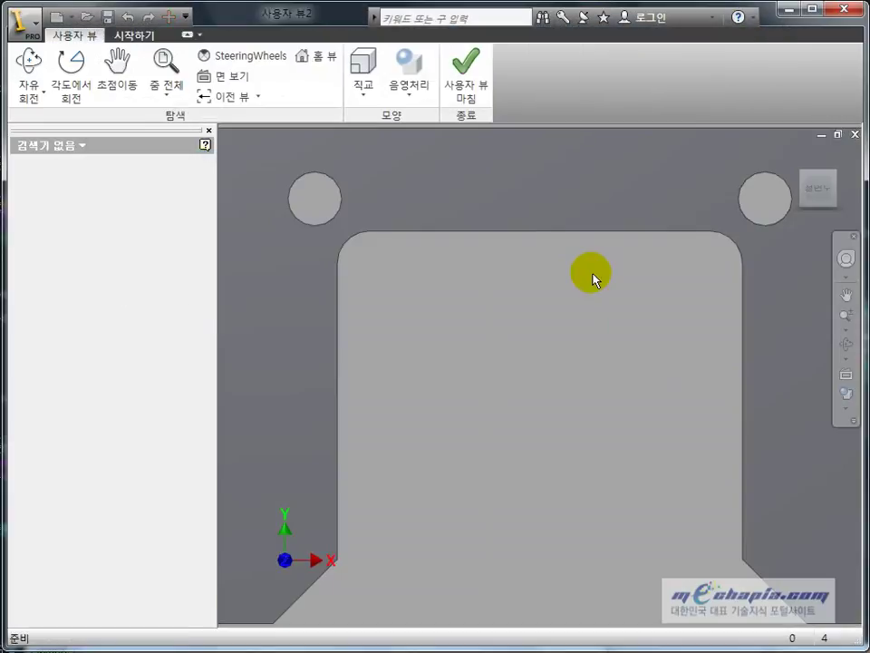
Turn the custom view to the right side and on to the top face with the plate vertical, and apply it to the base view.
scroll(513, 371, up, 8)
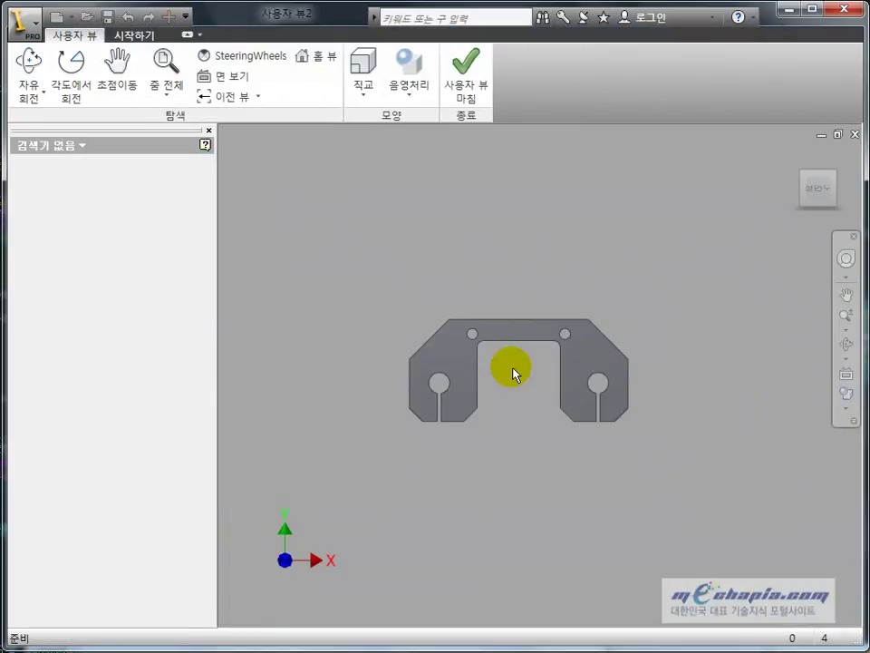
click(848, 191)
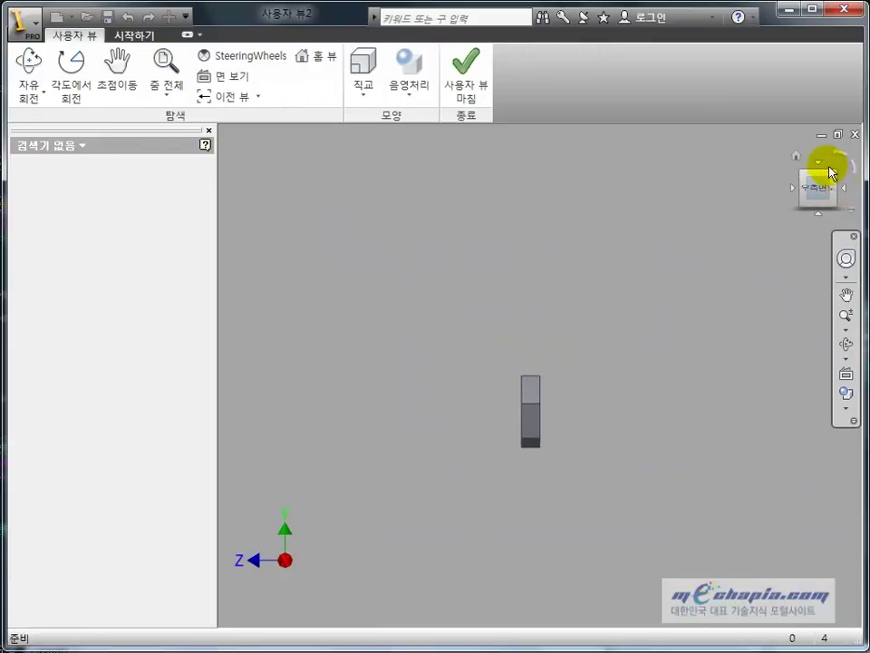
click(818, 164)
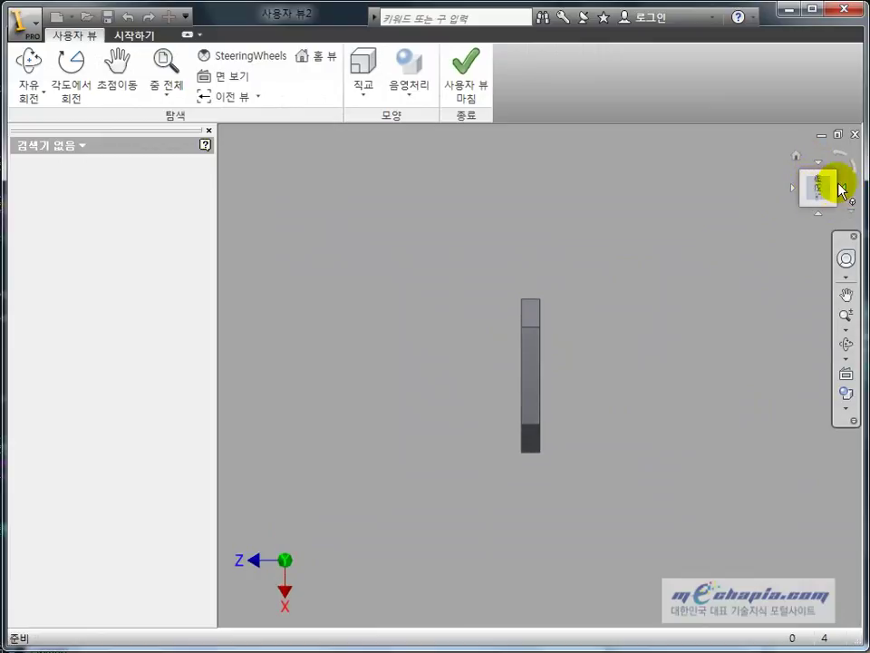
click(466, 74)
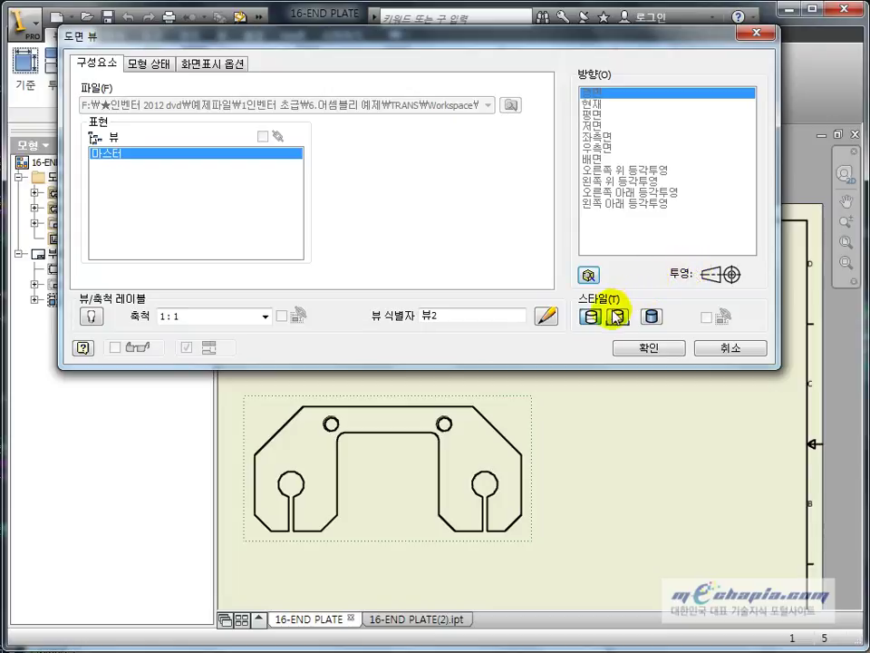
click(649, 349)
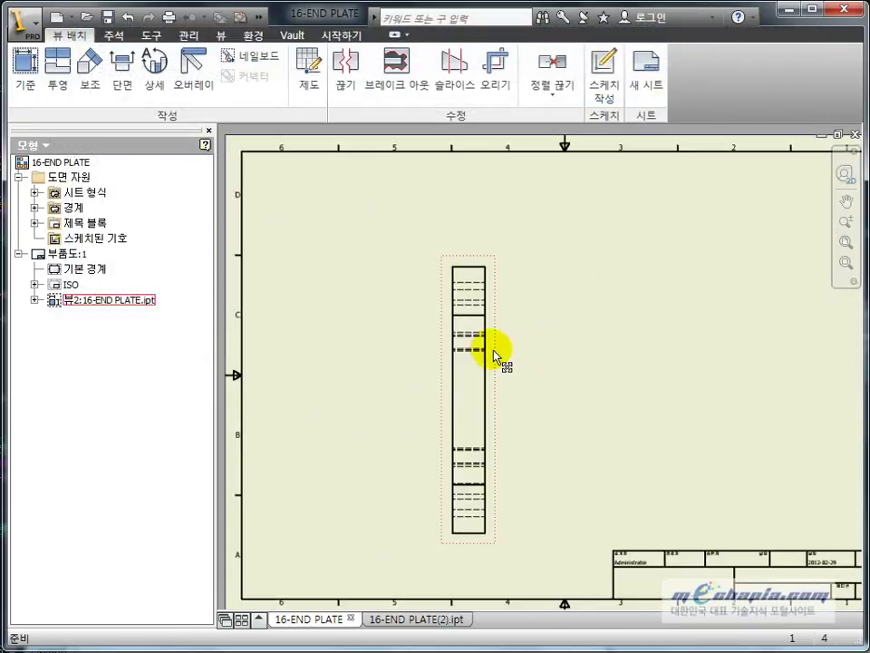
Use a custom view to reorient the base view to the plate's front face, upright with the slots facing down, and apply it.
double_click(483, 388)
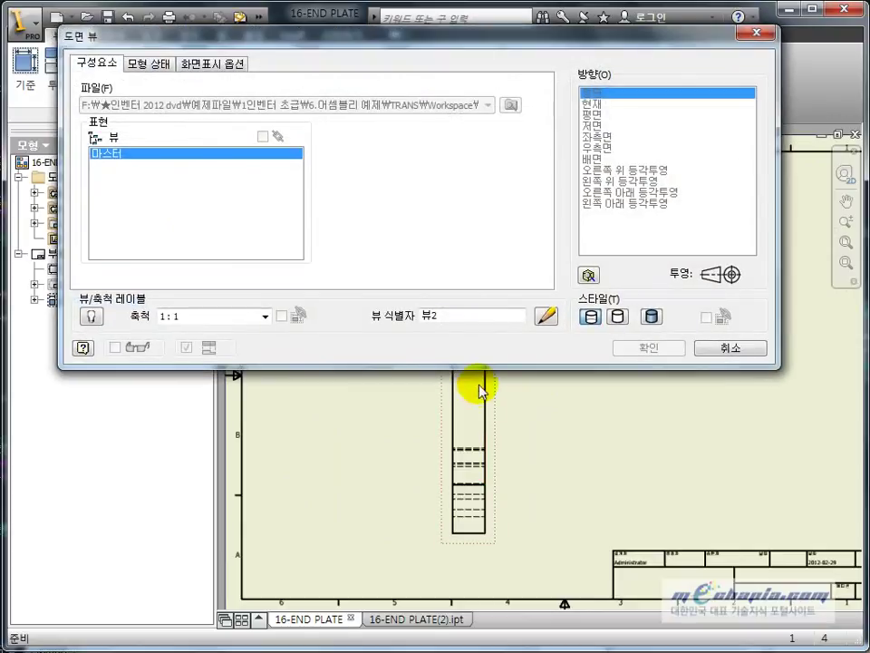
click(594, 277)
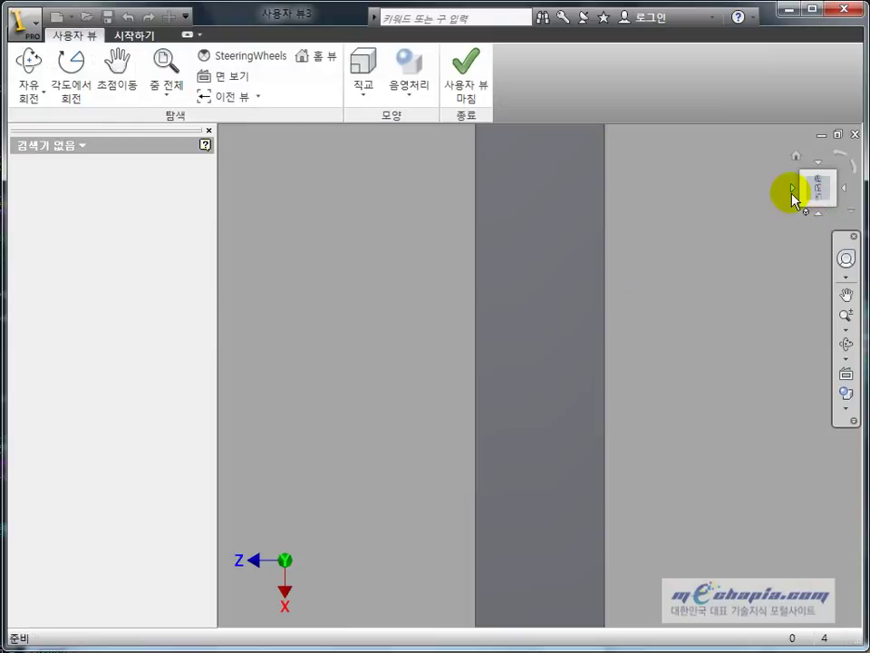
click(792, 188)
click(838, 152)
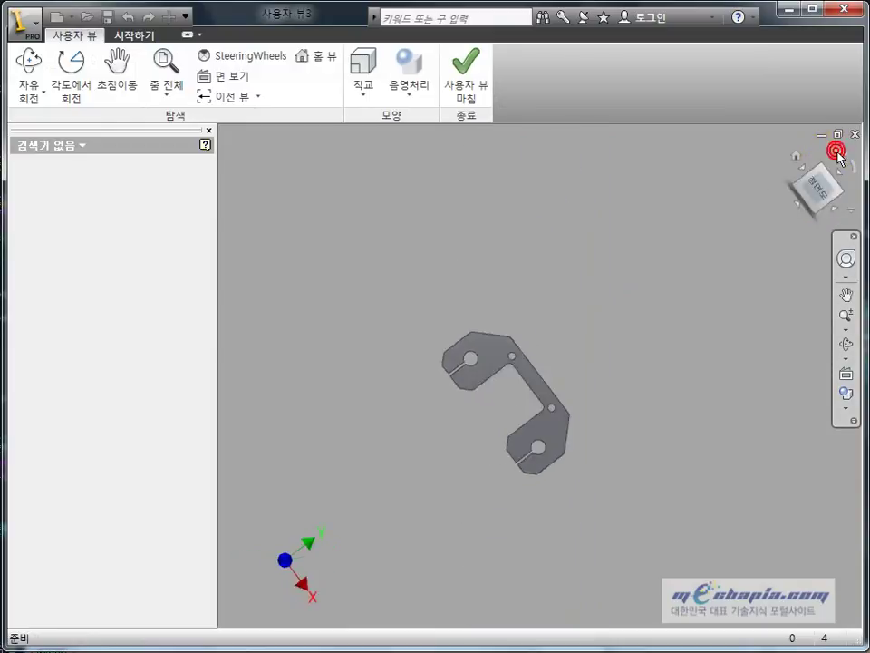
click(477, 83)
click(617, 317)
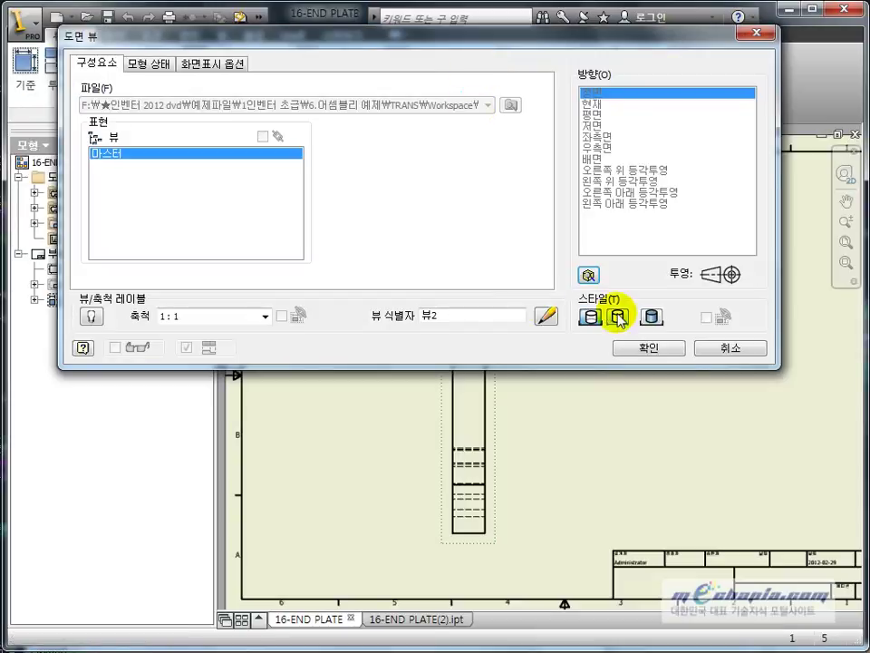
click(649, 348)
Edit the base view's settings, try scales 1:2 and 3:1, and apply a scale of 1:2.
double_click(481, 413)
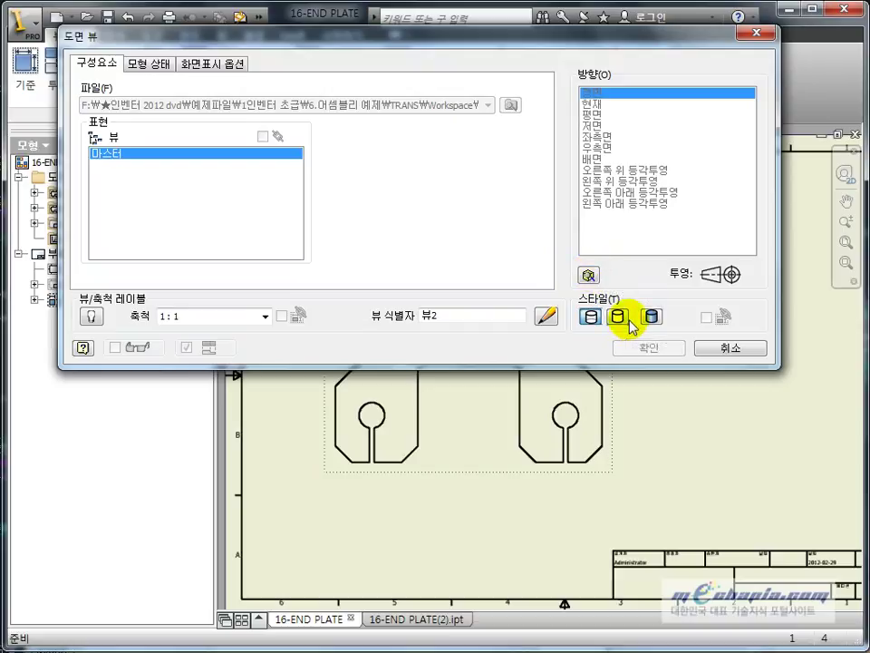
drag(450, 36, 458, 40)
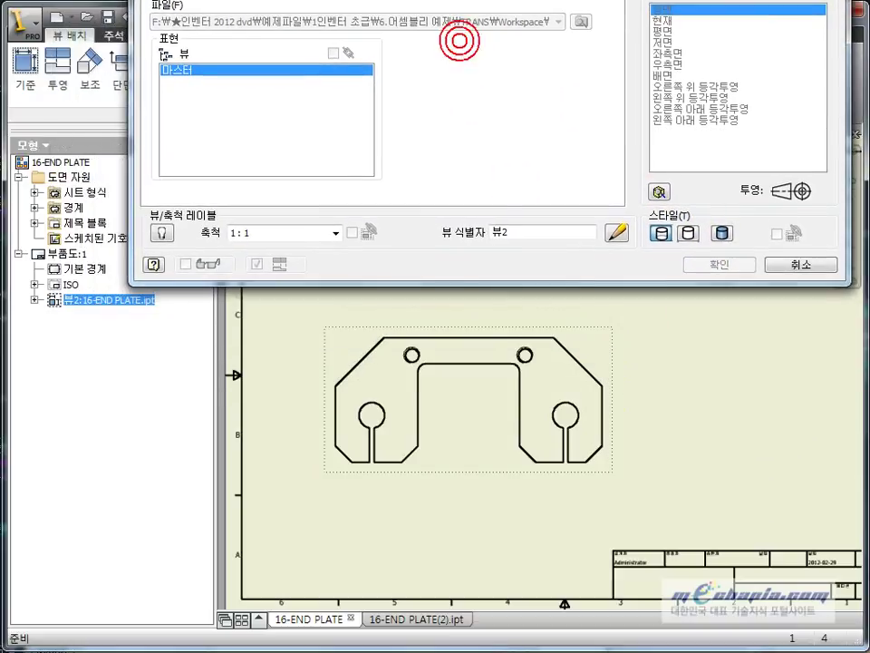
drag(458, 0, 492, 0)
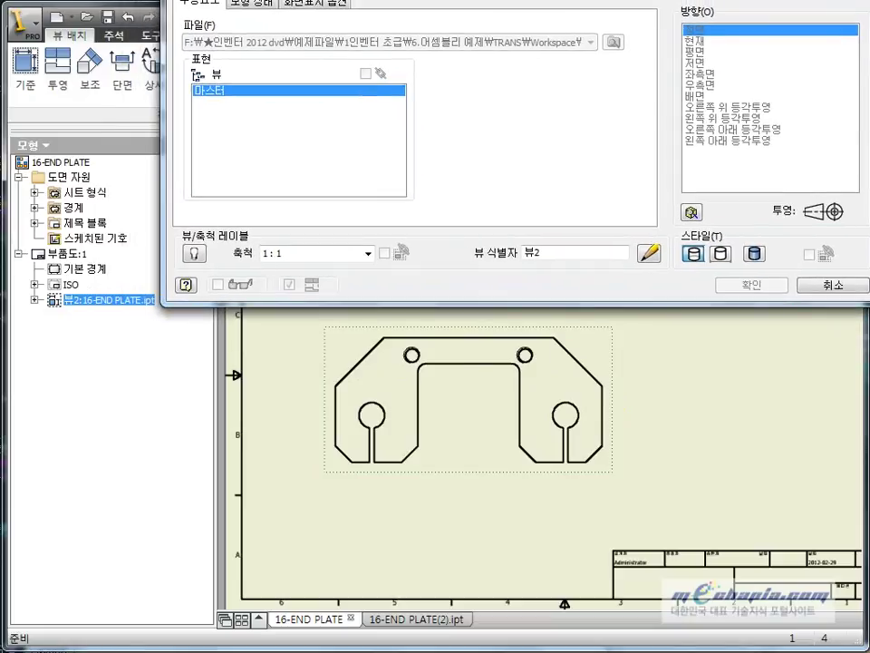
mouse_move(457, 418)
mouse_down()
mouse_move(462, 447)
mouse_move(449, 459)
mouse_move(473, 456)
mouse_move(472, 476)
mouse_move(495, 451)
mouse_up()
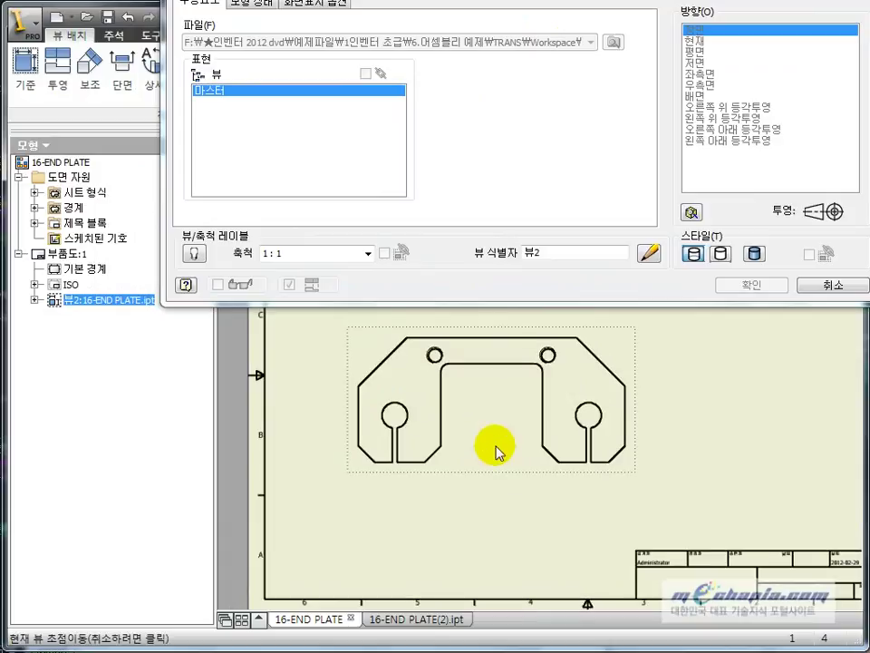
click(368, 255)
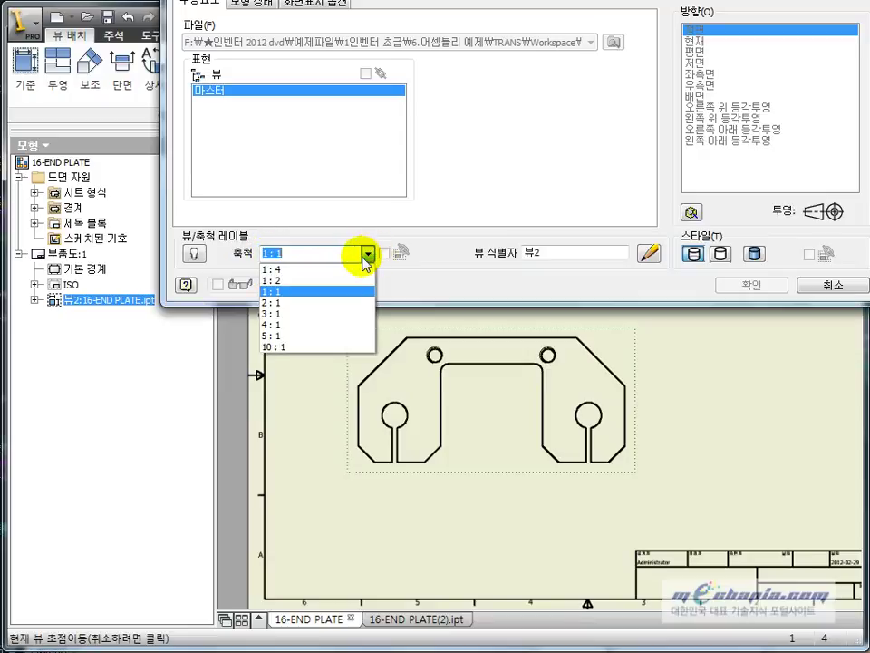
click(332, 281)
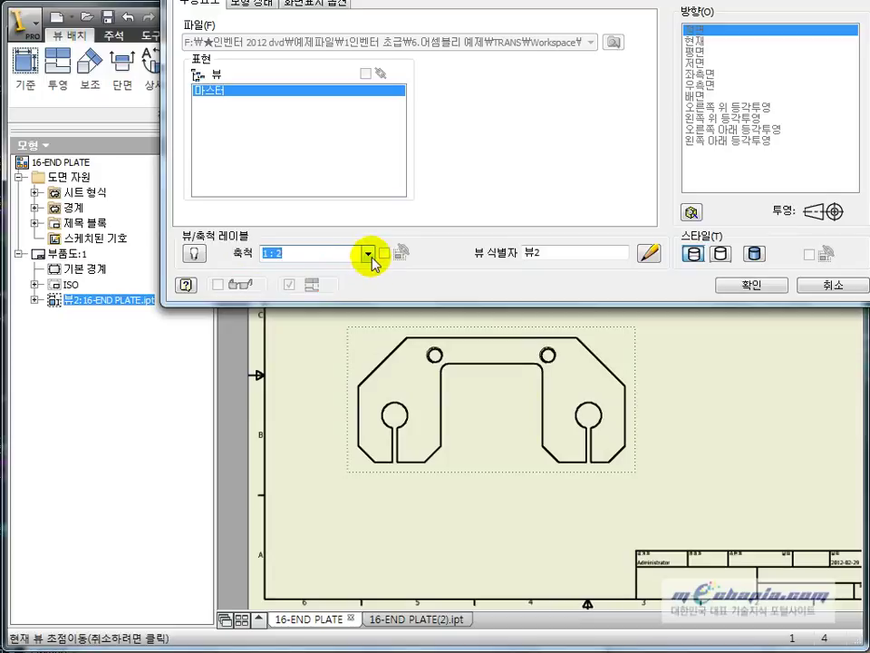
click(368, 254)
click(326, 314)
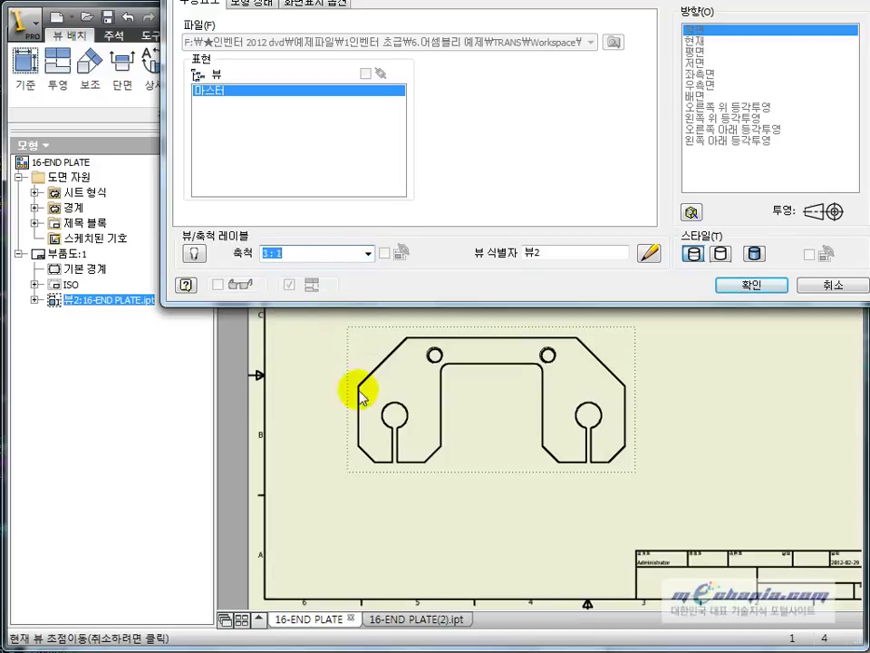
click(370, 256)
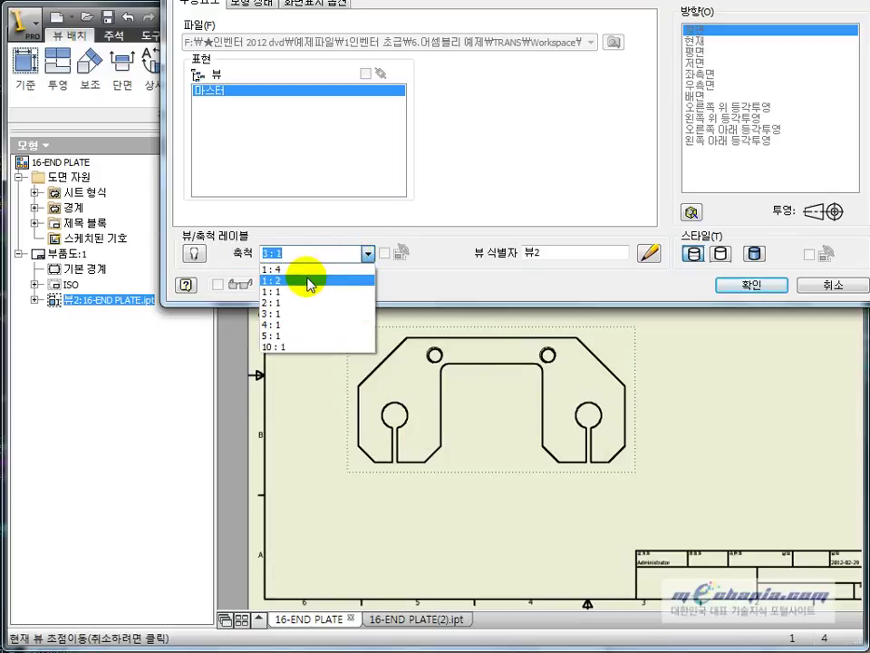
click(309, 281)
click(751, 286)
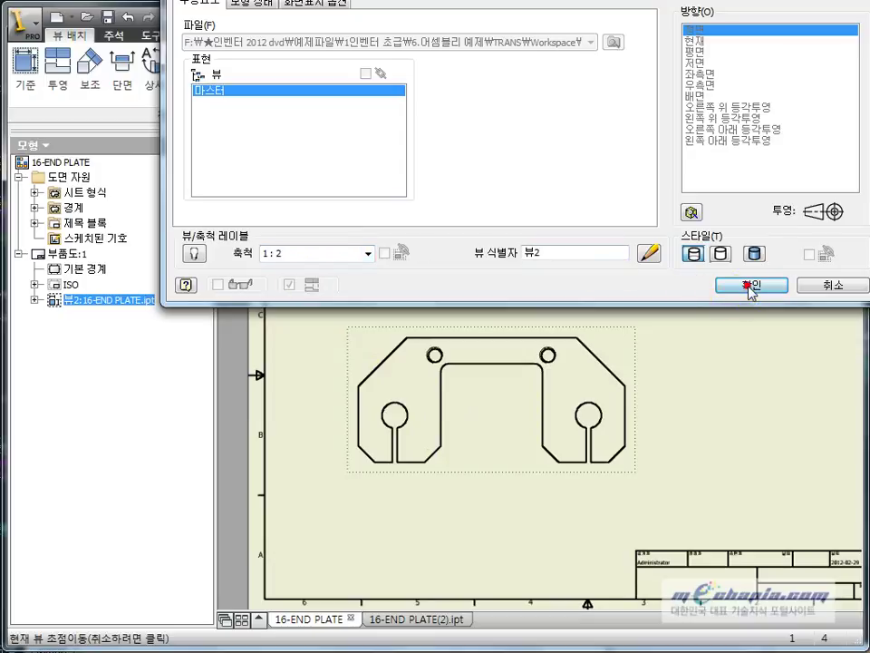
Set the base view's scale back to 1:1 and apply the change.
double_click(501, 396)
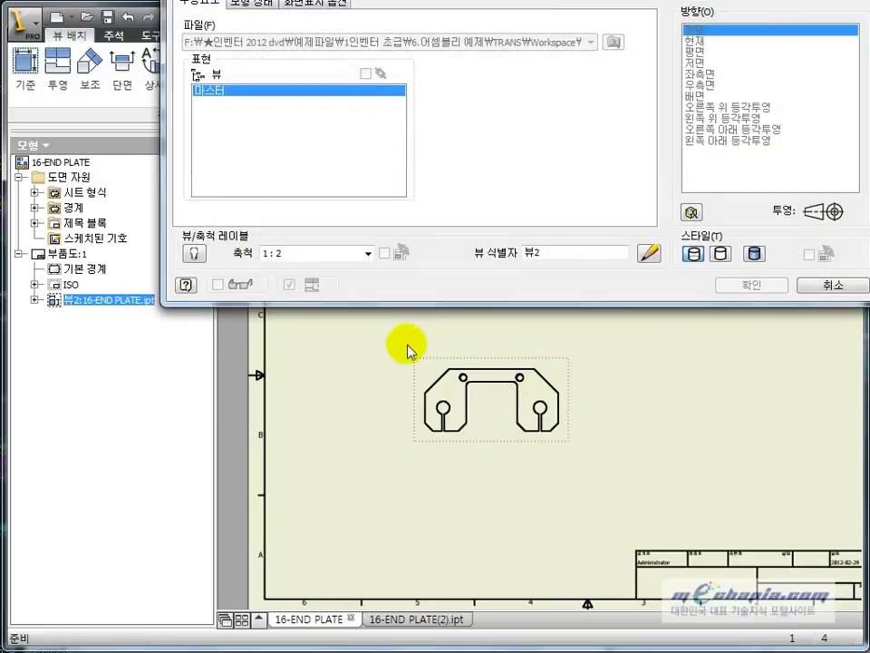
click(368, 254)
click(296, 290)
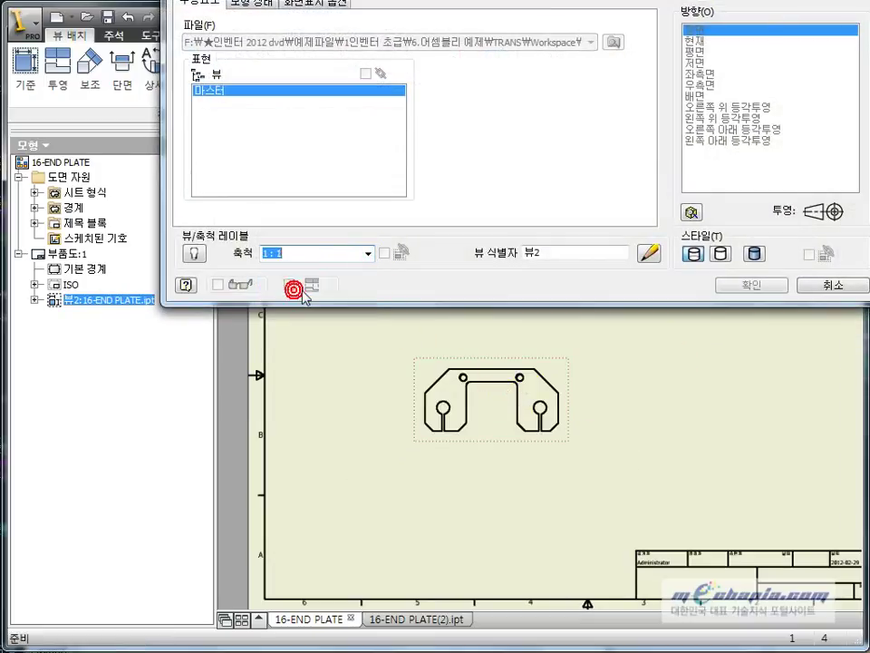
click(716, 285)
Turn on the base view's label, apply it, and inspect the label above the plate.
double_click(480, 402)
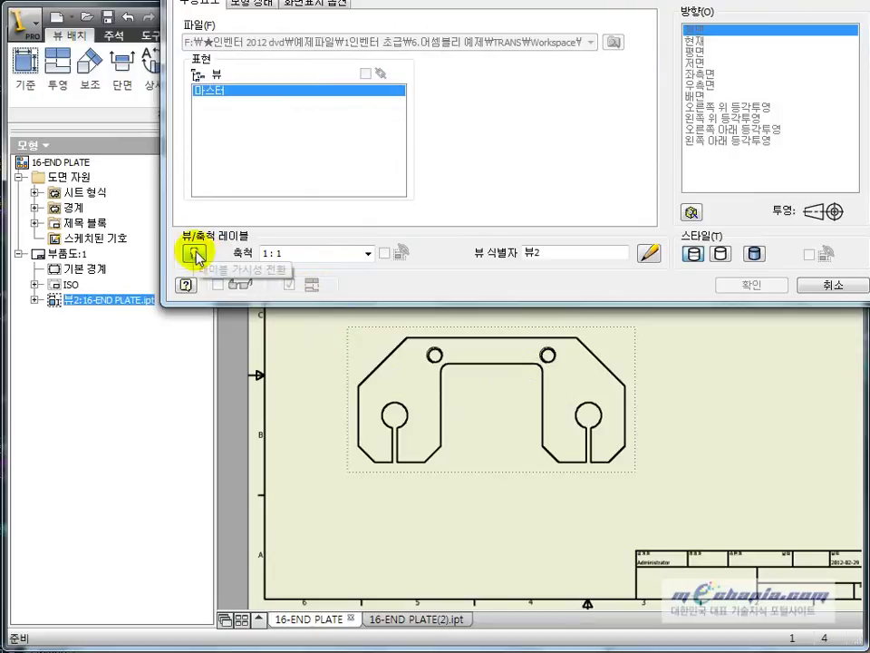
click(197, 256)
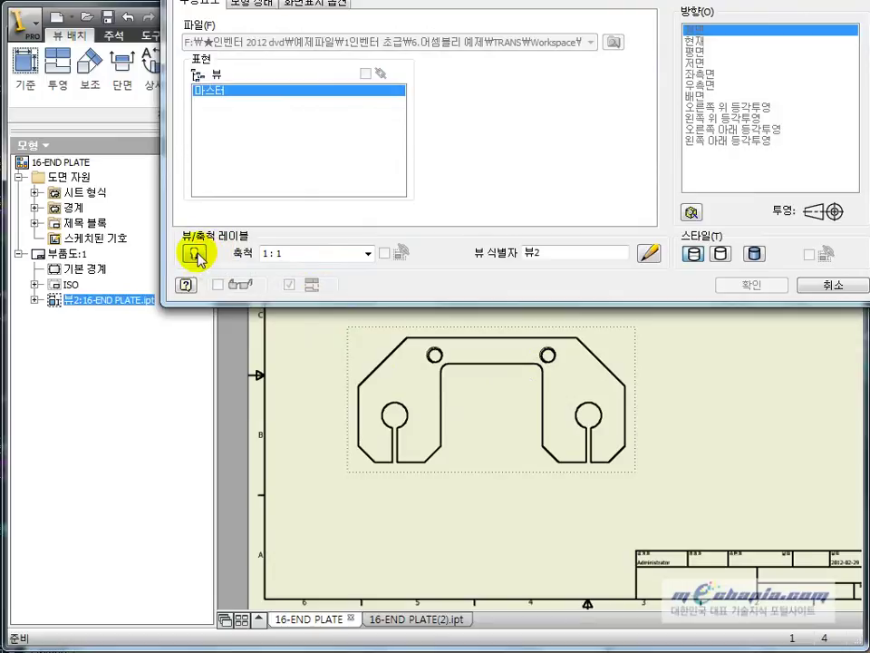
click(197, 256)
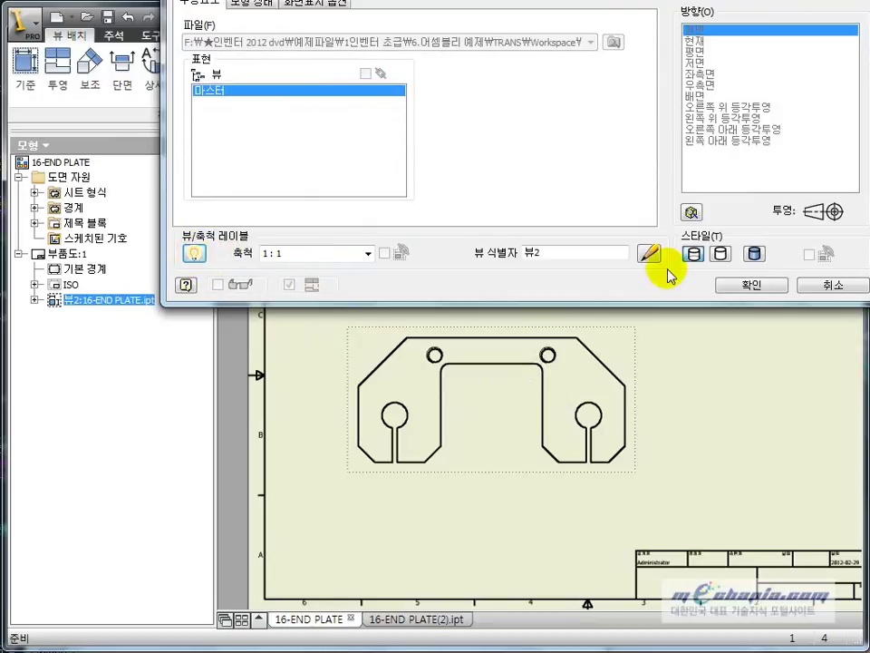
click(749, 287)
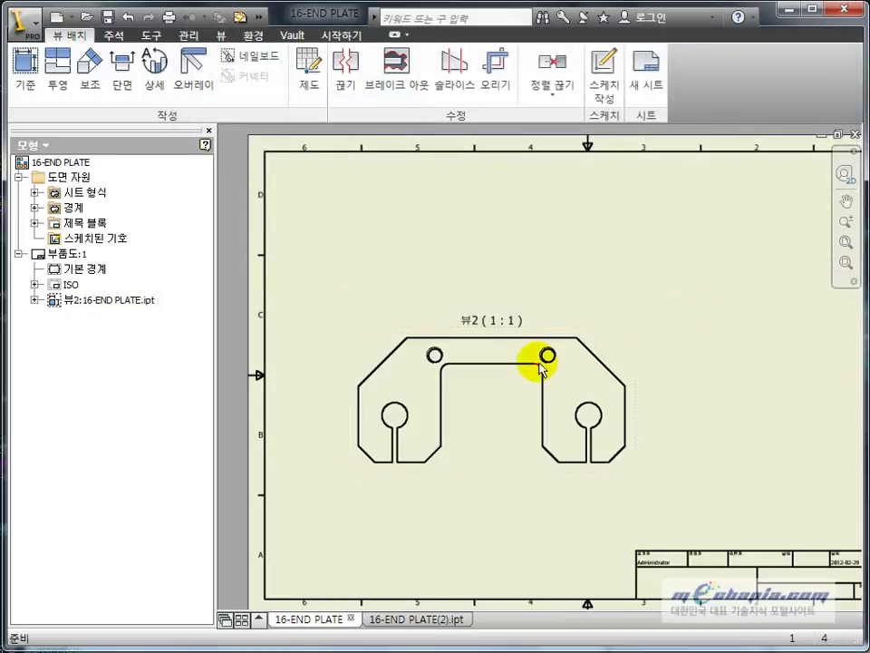
click(515, 413)
scroll(487, 330, up, 5)
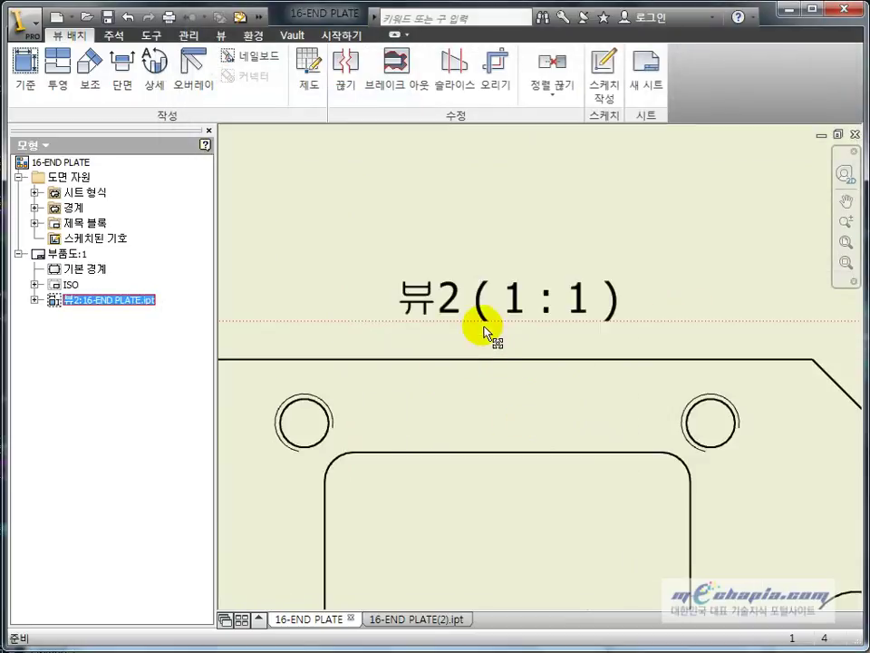
scroll(435, 309, down, 3)
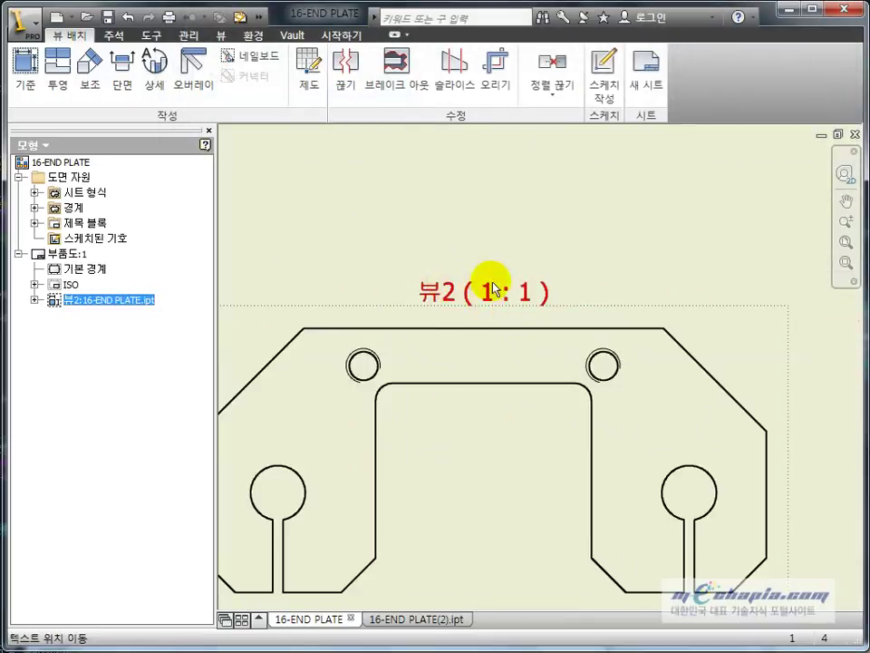
Turn off the base view's label and apply the change.
double_click(498, 415)
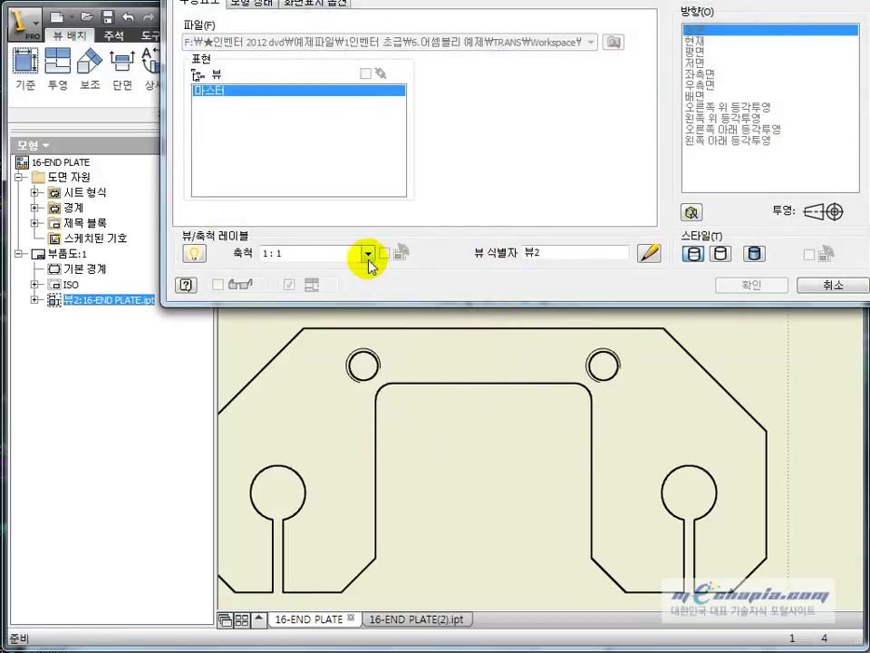
click(196, 253)
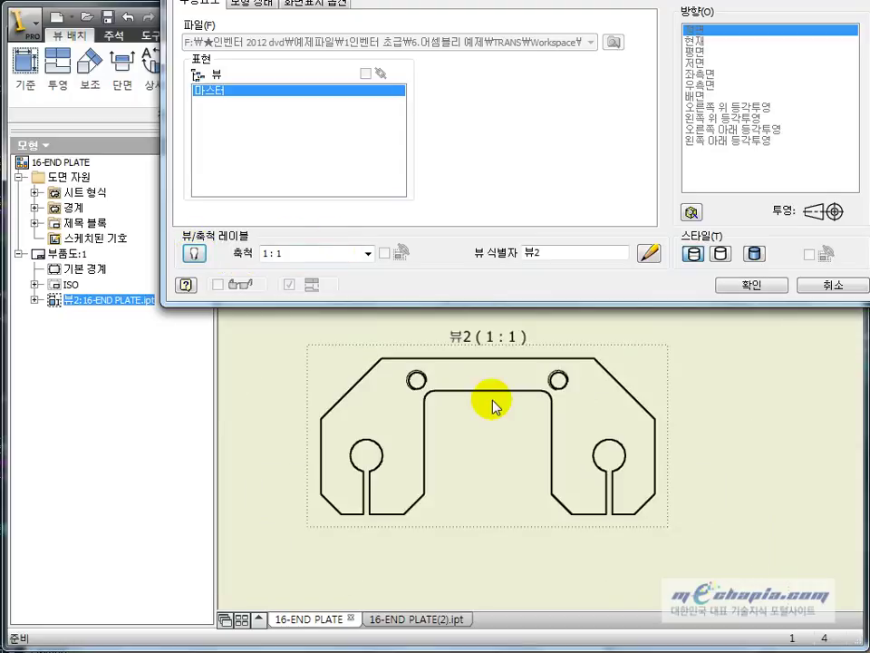
click(753, 286)
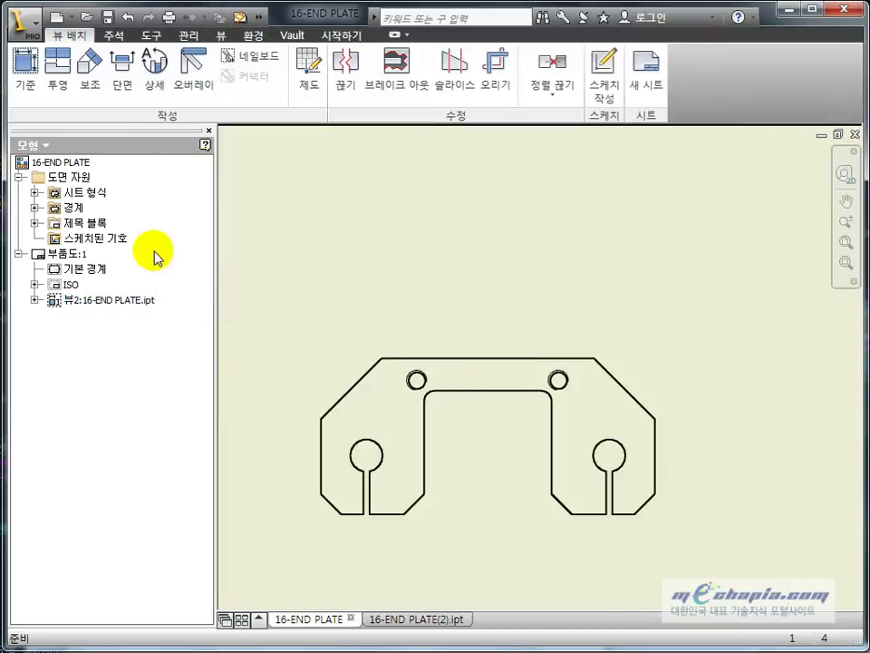
Rename the base view's identifier to 정면도 and check it in the model browser.
click(68, 254)
click(72, 301)
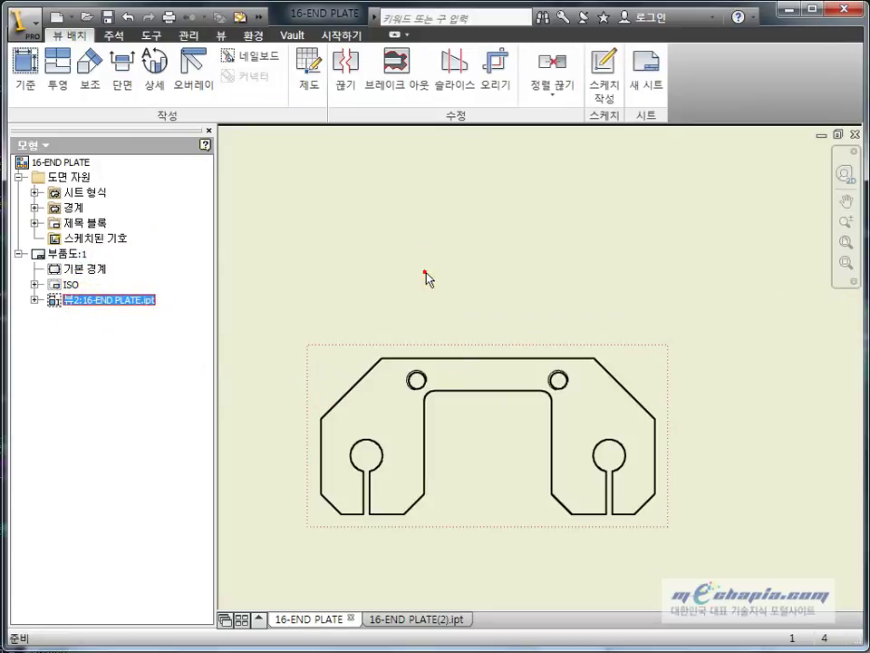
double_click(490, 445)
double_click(549, 254)
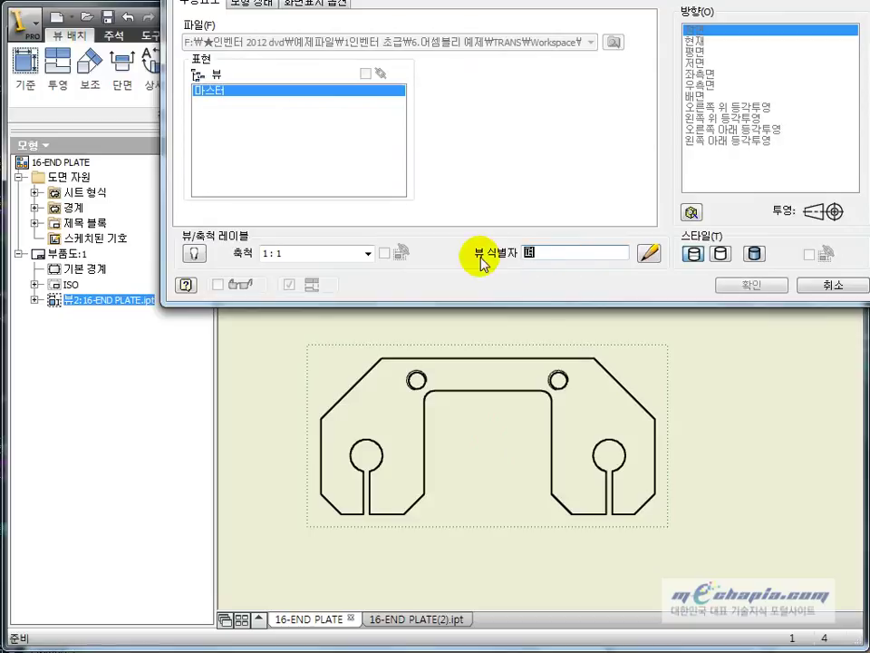
text(정면)
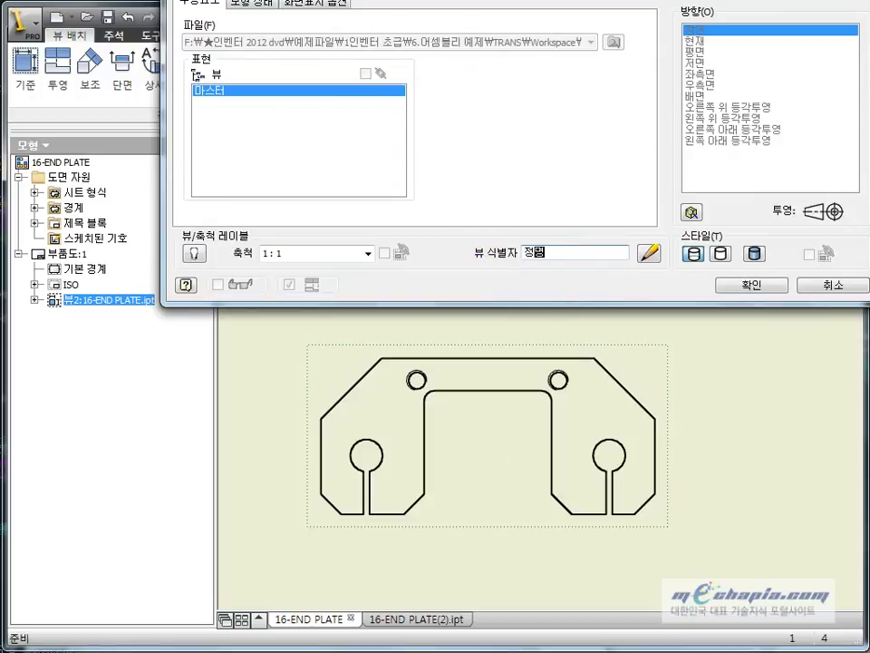
text(도)
key(Return)
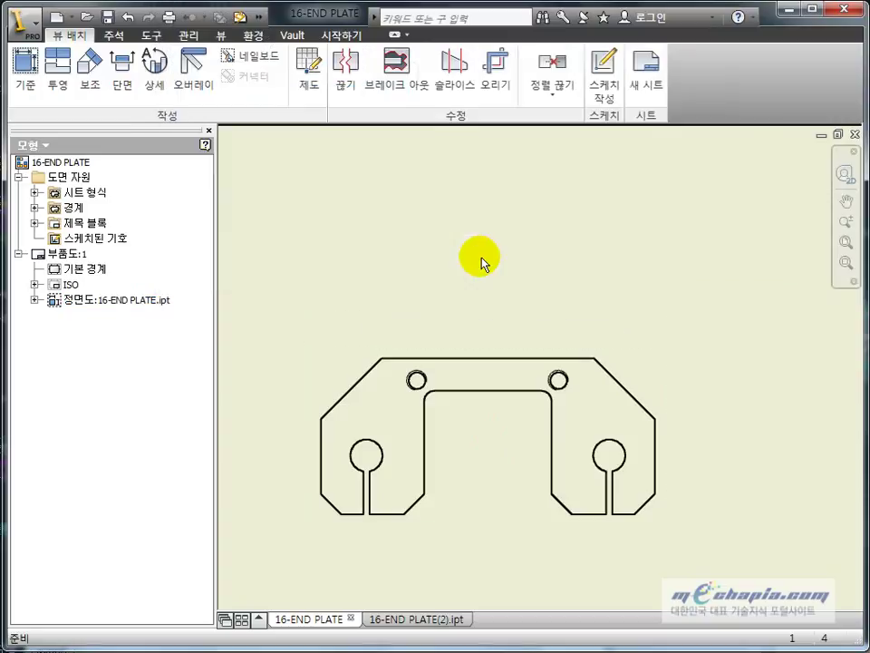
click(87, 301)
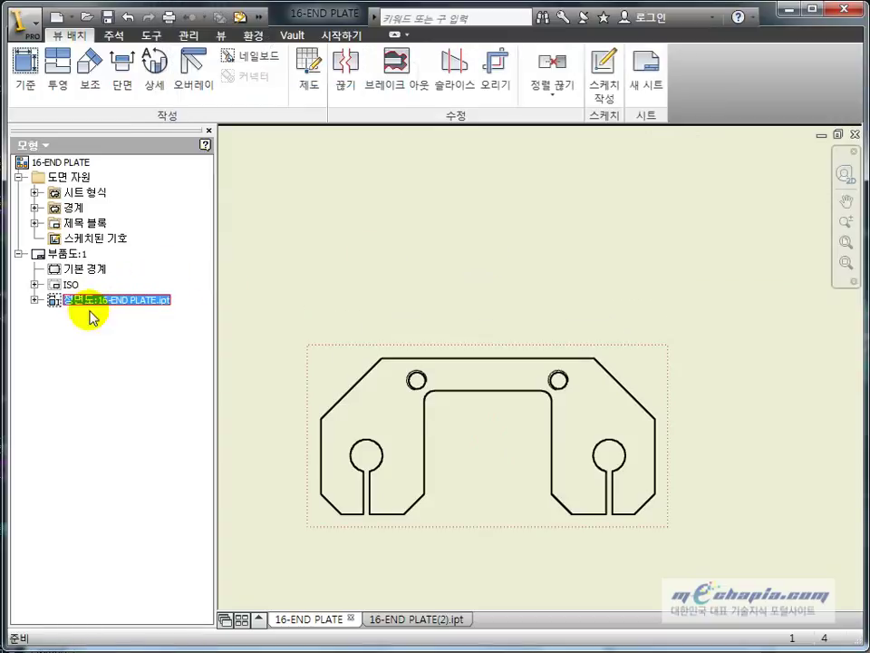
click(473, 392)
Try the base view's hidden-line and shaded styles, and apply the hidden-line-removed style without shading.
double_click(479, 442)
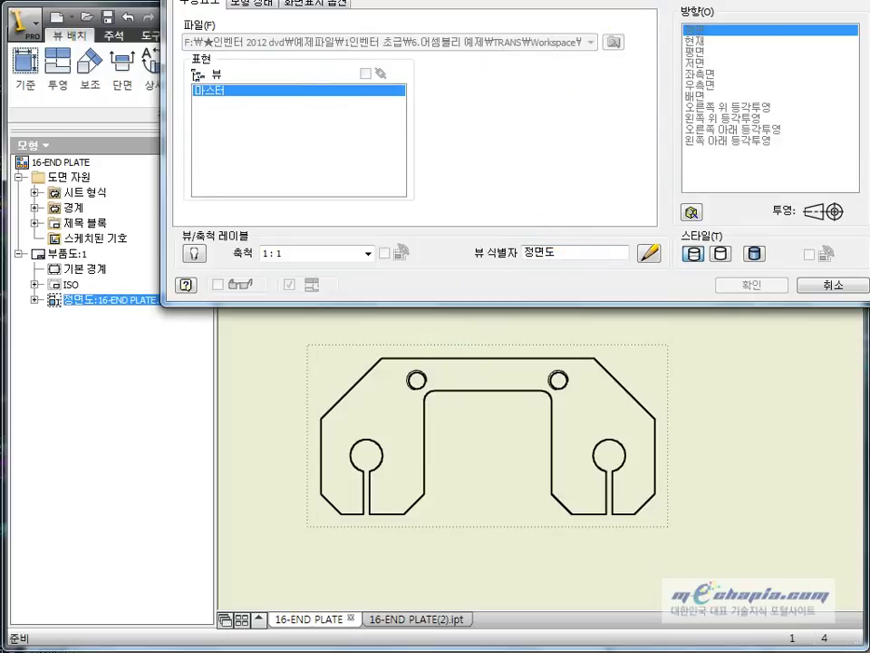
mouse_move(607, 0)
mouse_down()
mouse_move(384, 0)
mouse_move(431, 6)
mouse_up()
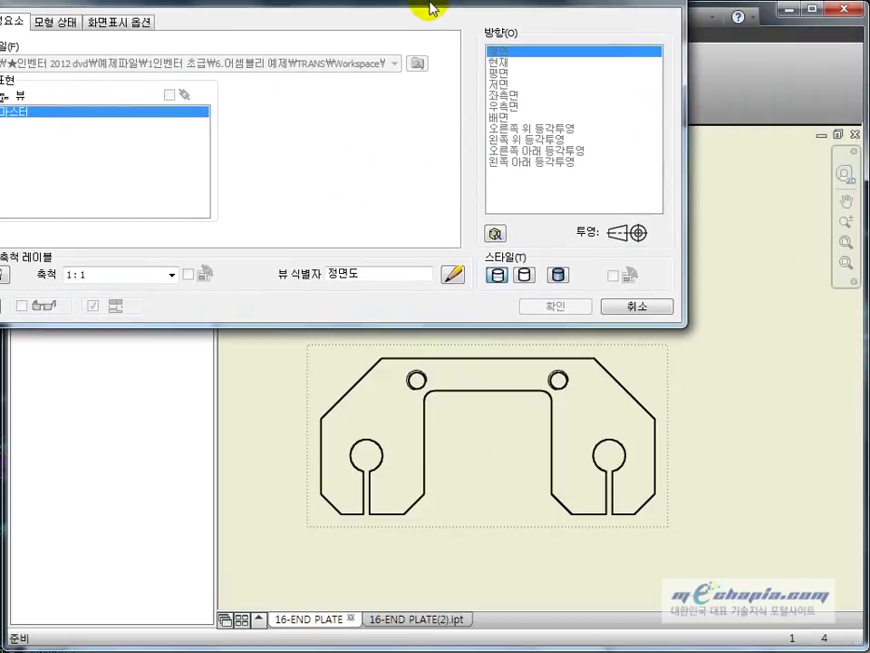
click(560, 273)
click(501, 279)
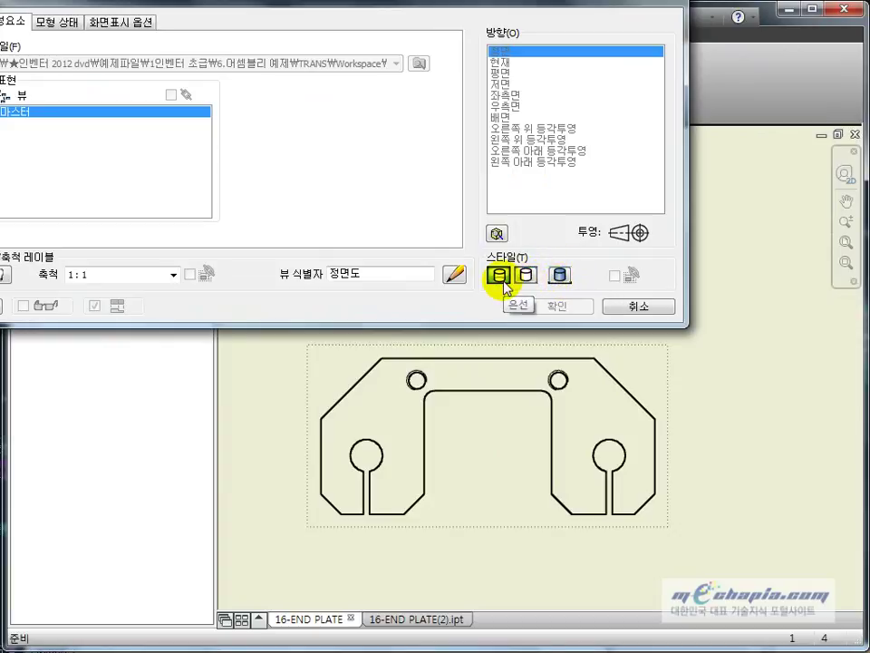
click(525, 277)
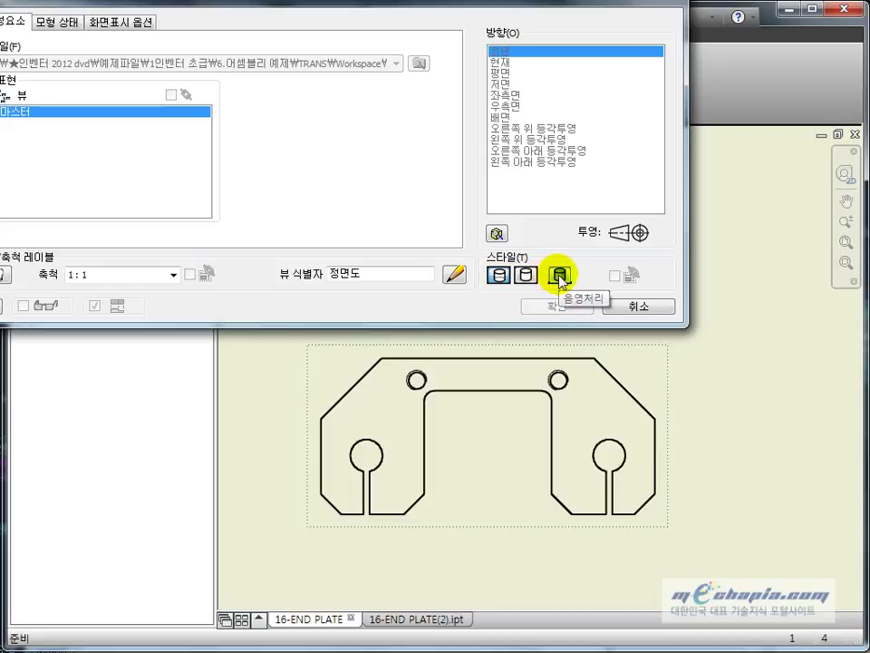
click(562, 275)
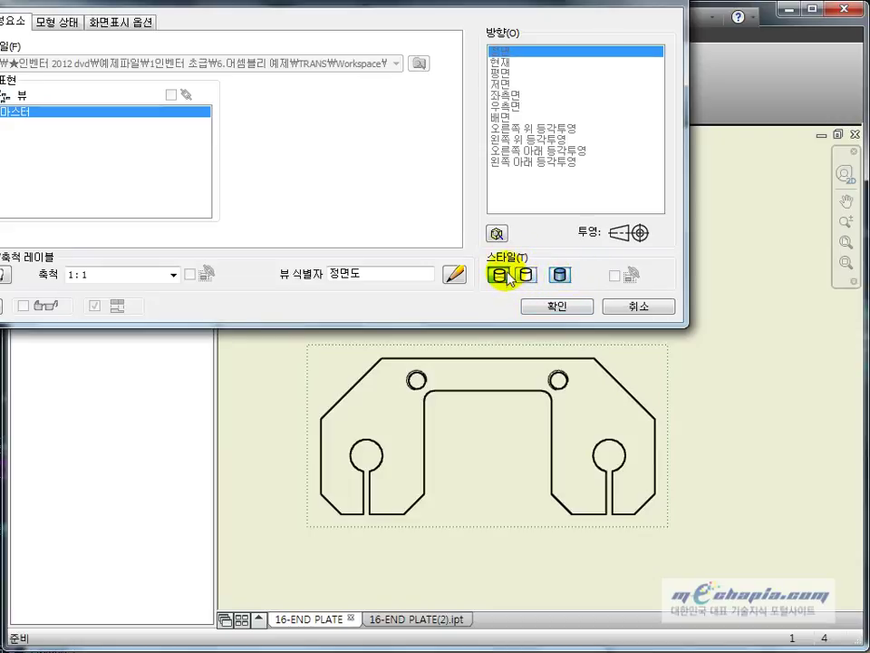
click(530, 275)
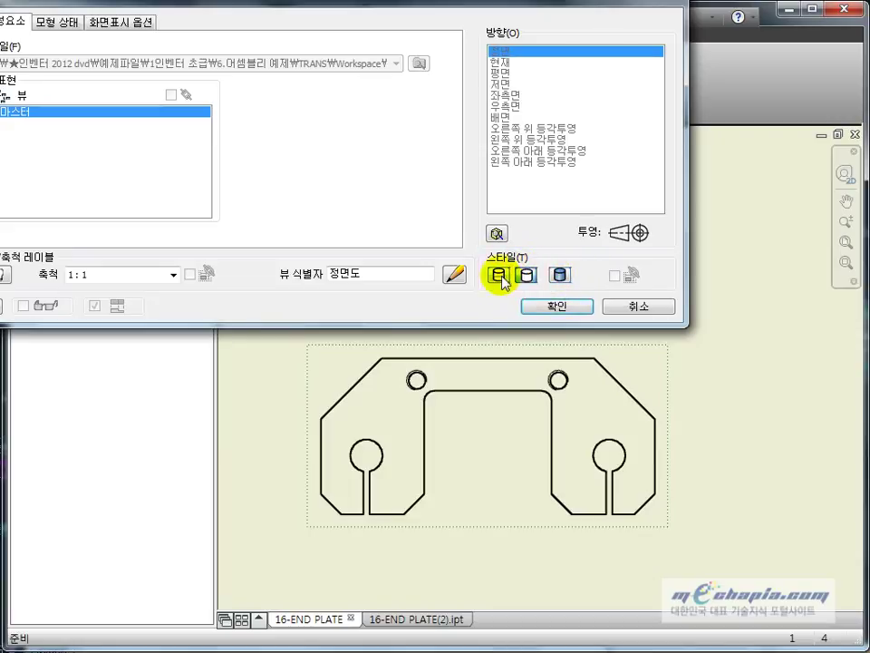
click(505, 274)
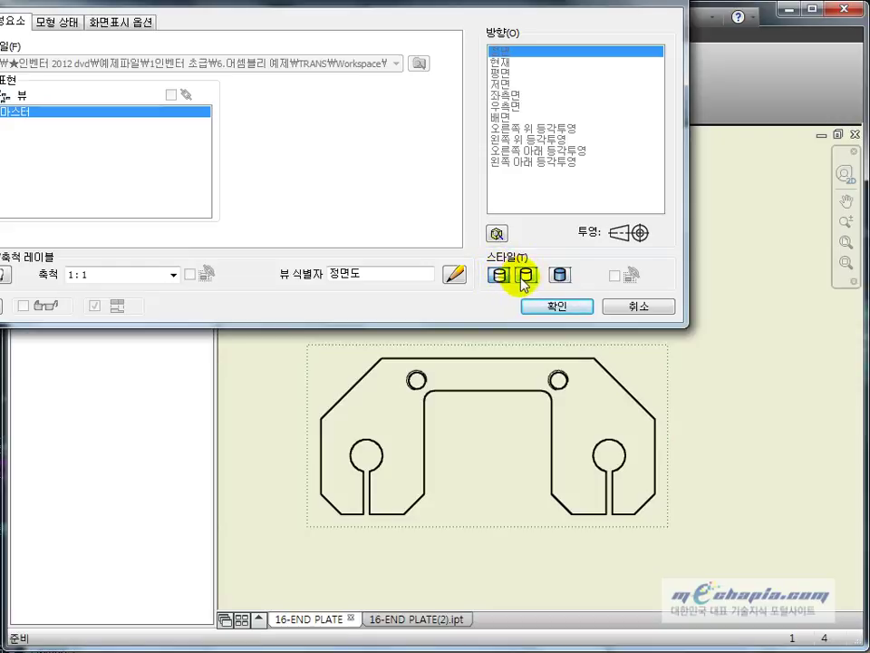
click(526, 276)
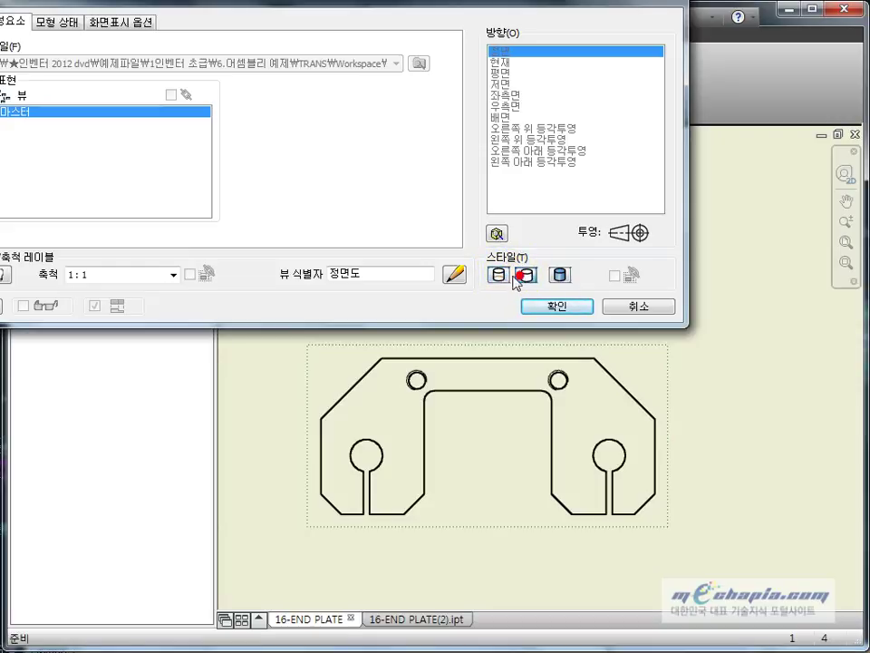
click(499, 275)
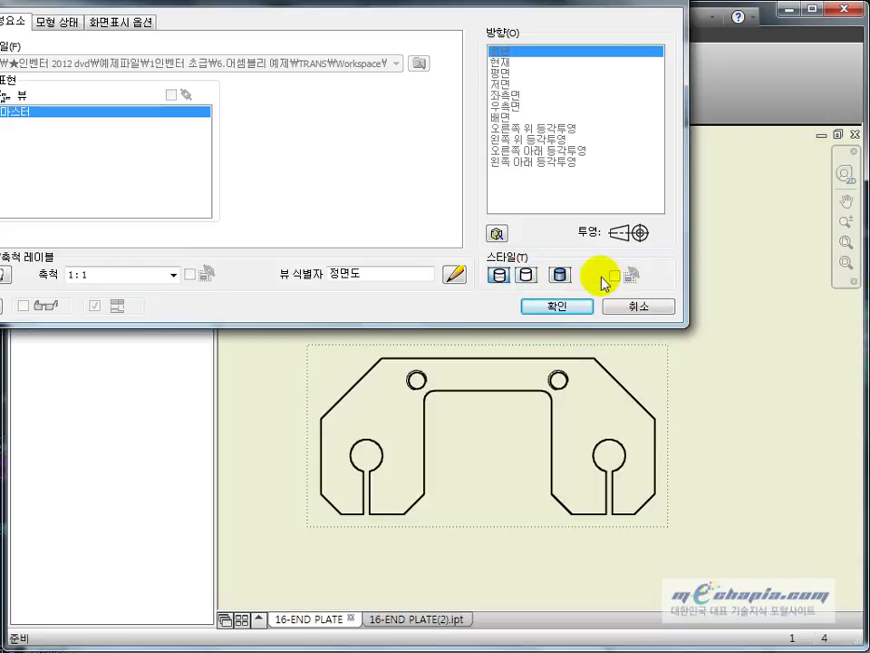
click(562, 274)
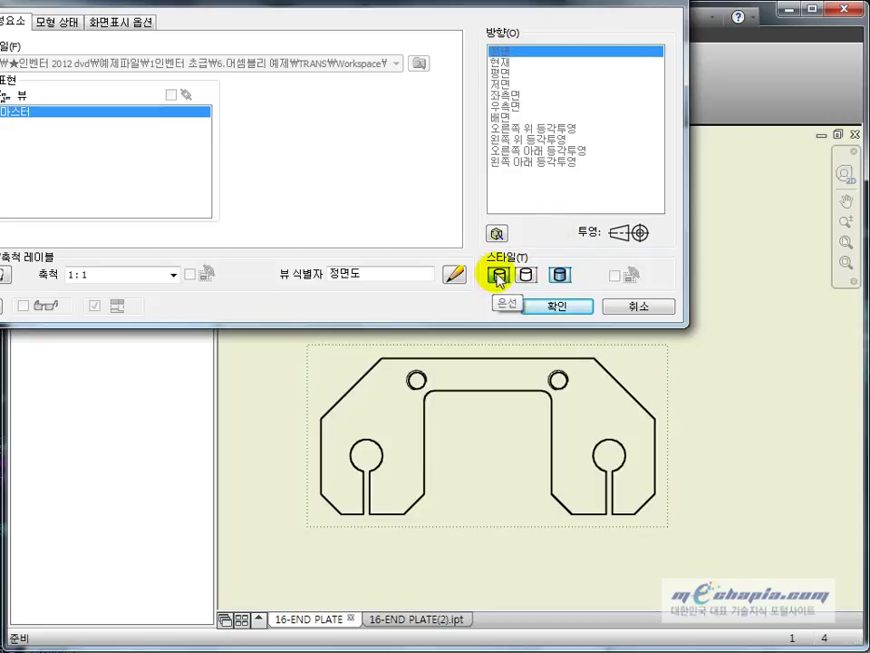
click(525, 276)
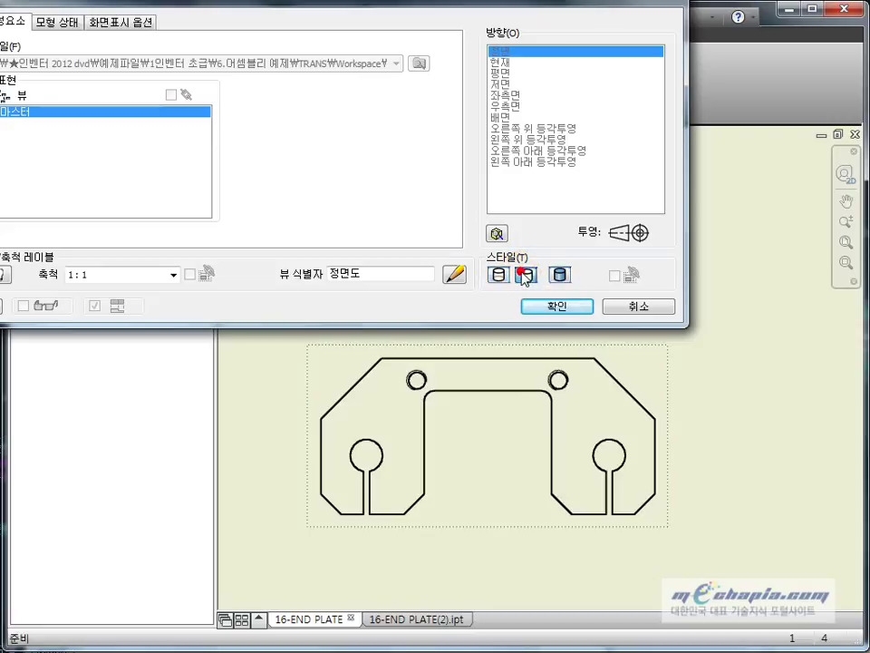
click(553, 309)
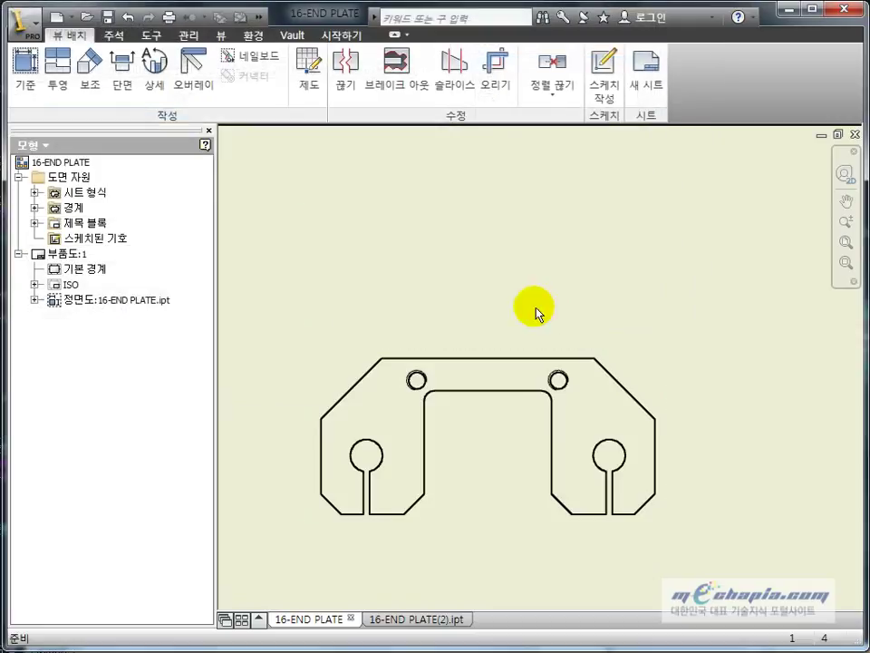
scroll(588, 436, down, 3)
scroll(585, 432, up, 3)
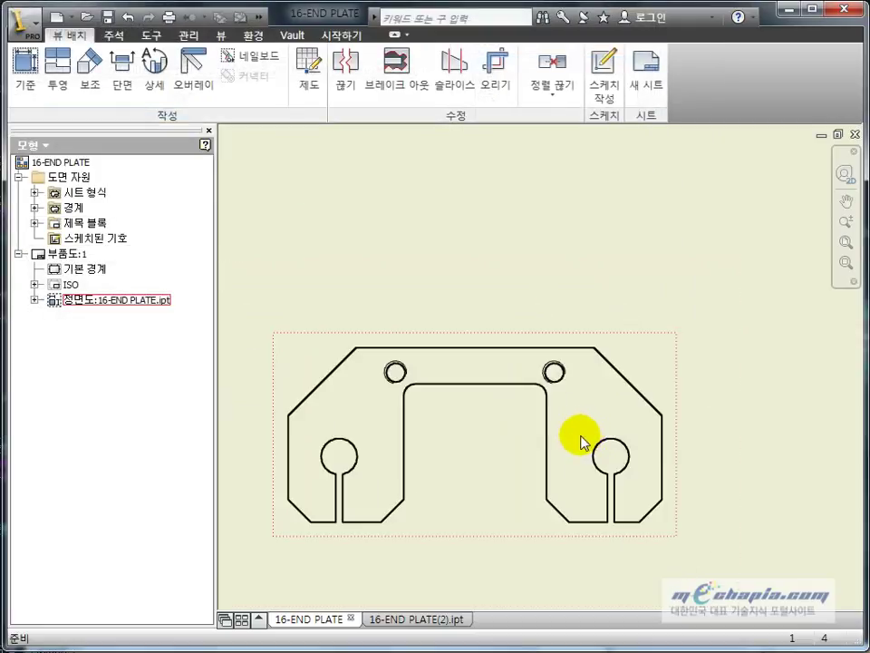
middle_drag(573, 427, 631, 406)
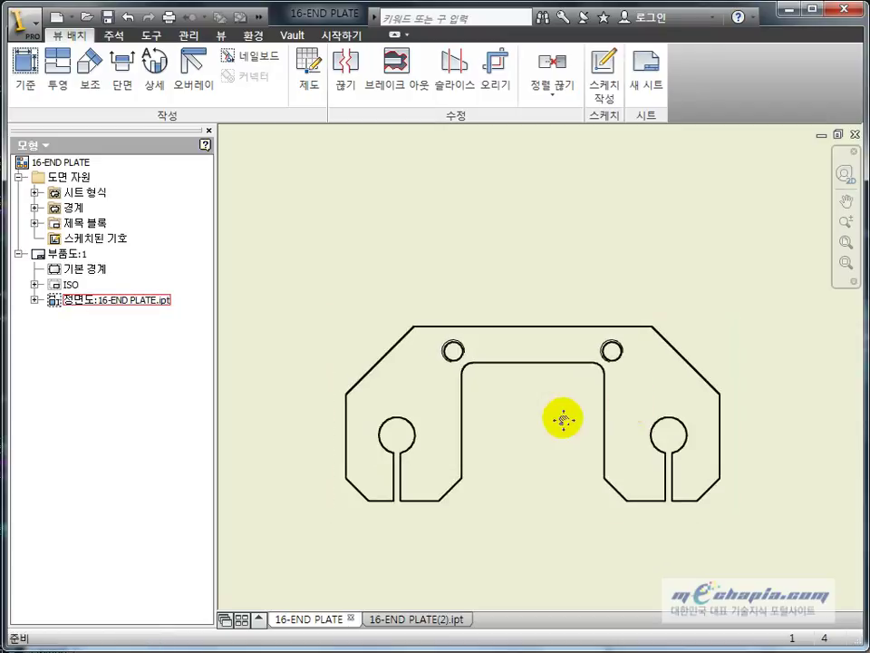
middle_drag(560, 418, 548, 384)
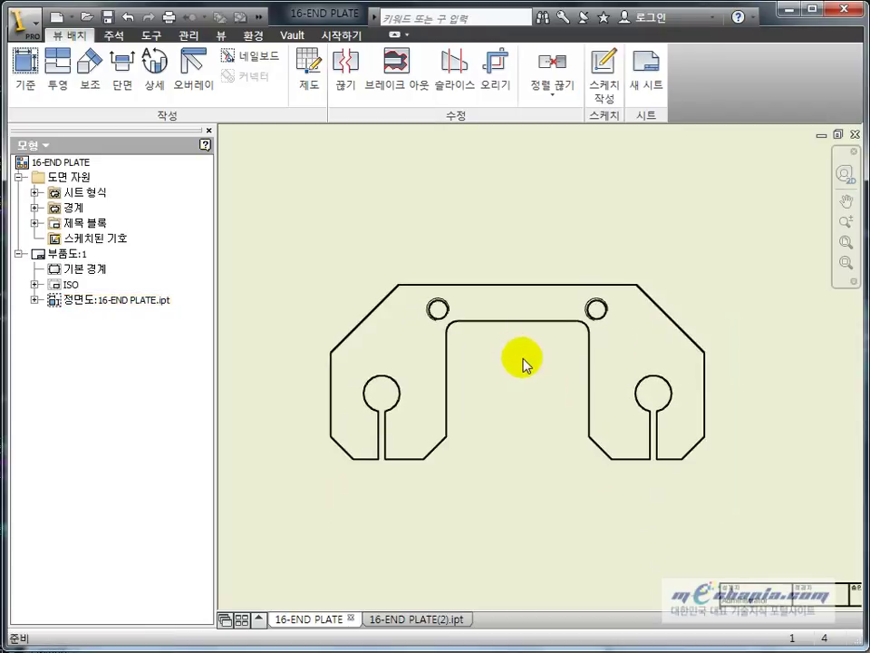
click(482, 283)
click(511, 404)
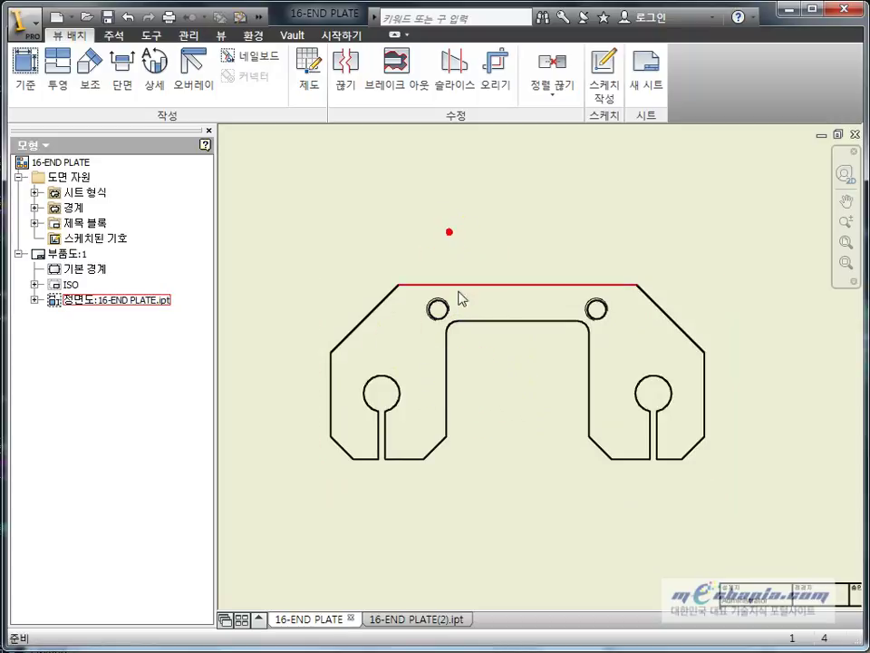
mouse_move(461, 291)
mouse_down()
mouse_move(478, 396)
mouse_move(426, 352)
mouse_up()
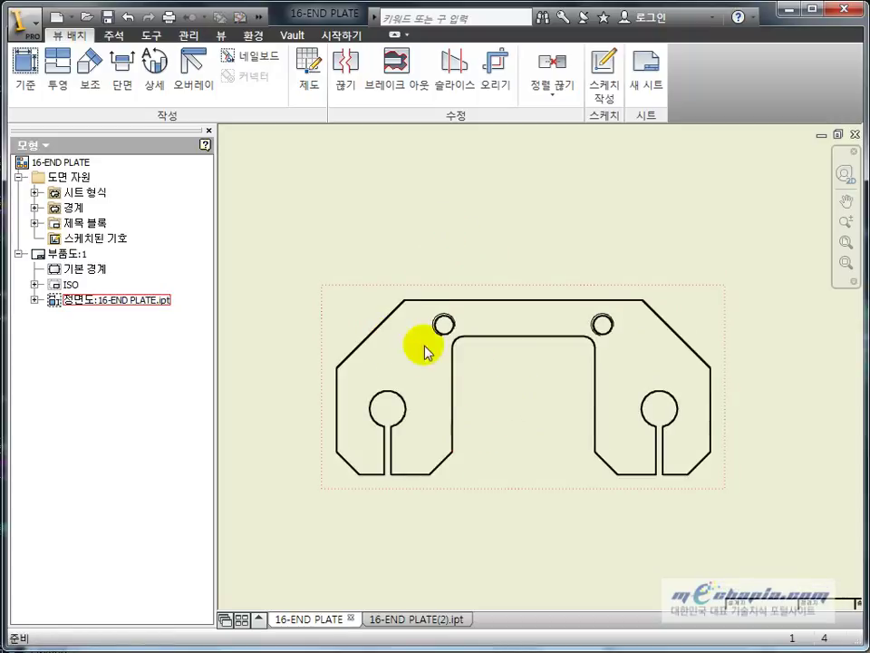
Project a side view from the base view and place it to the right of the plate's front view.
click(52, 69)
scroll(514, 414, down, 3)
click(711, 404)
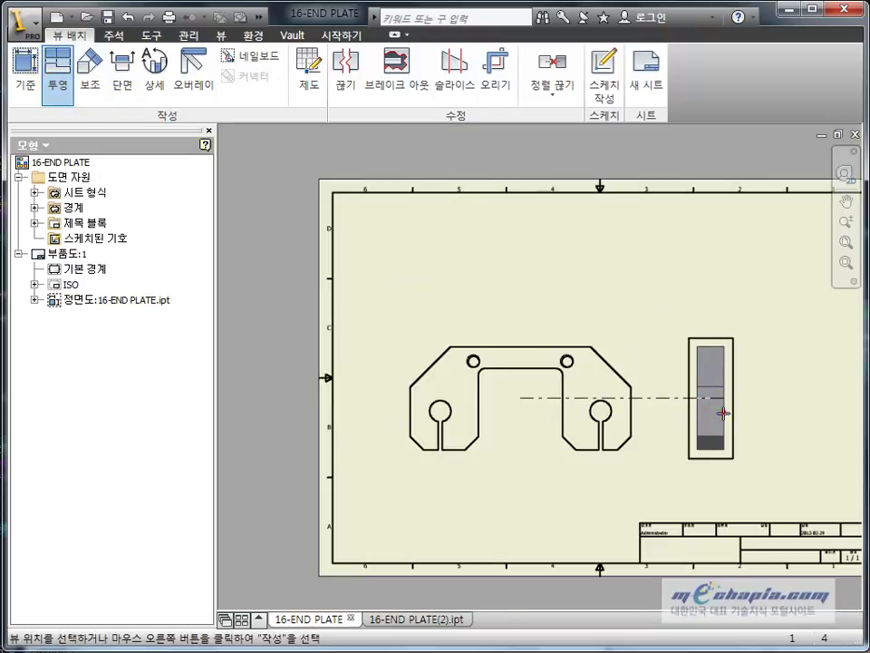
right_click(718, 411)
click(745, 417)
Stop the projected side view from inheriting the base view's style and apply the hidden-line style to it.
scroll(744, 426, up, 4)
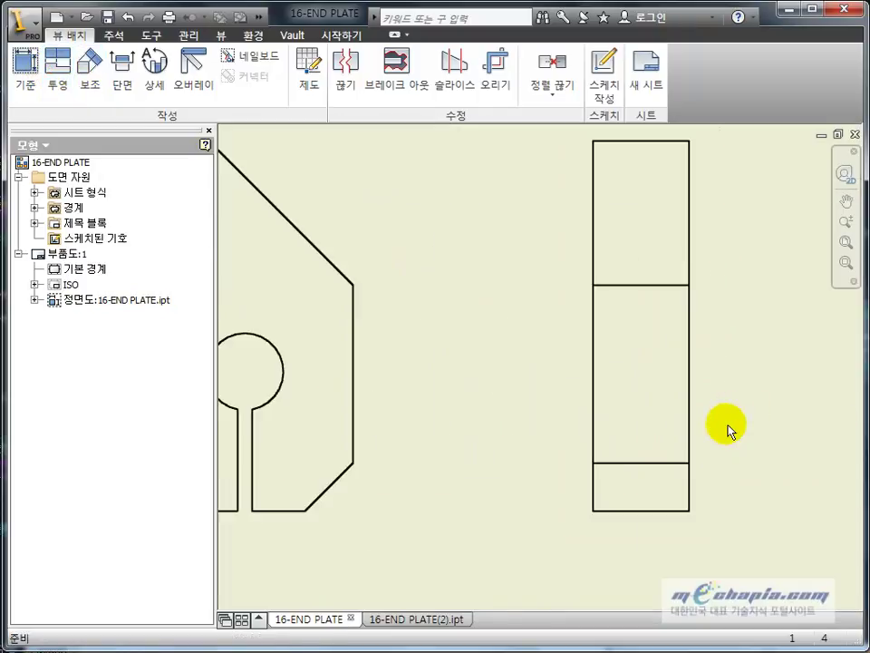
scroll(717, 422, down, 1)
double_click(689, 398)
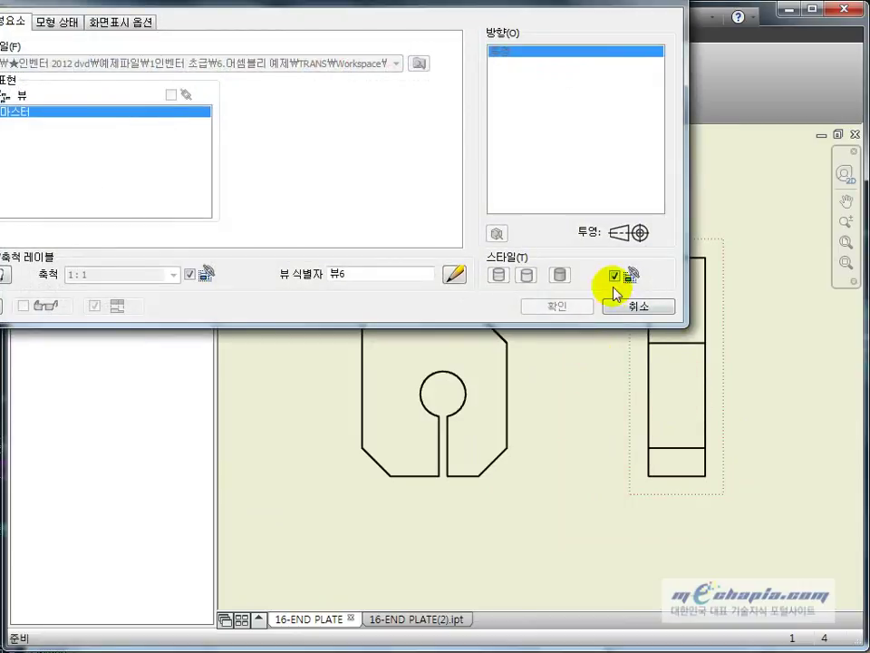
click(616, 275)
click(559, 273)
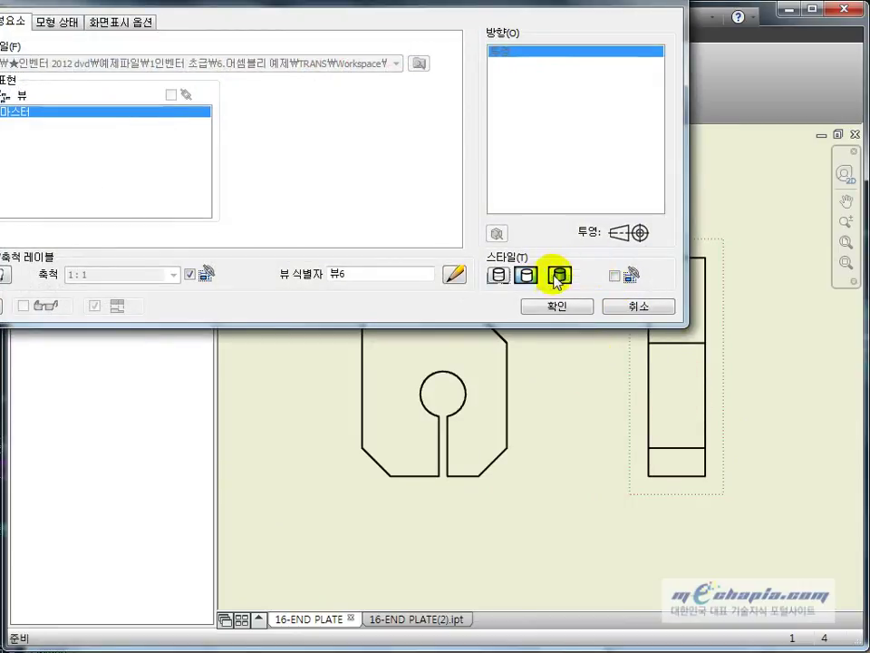
click(500, 274)
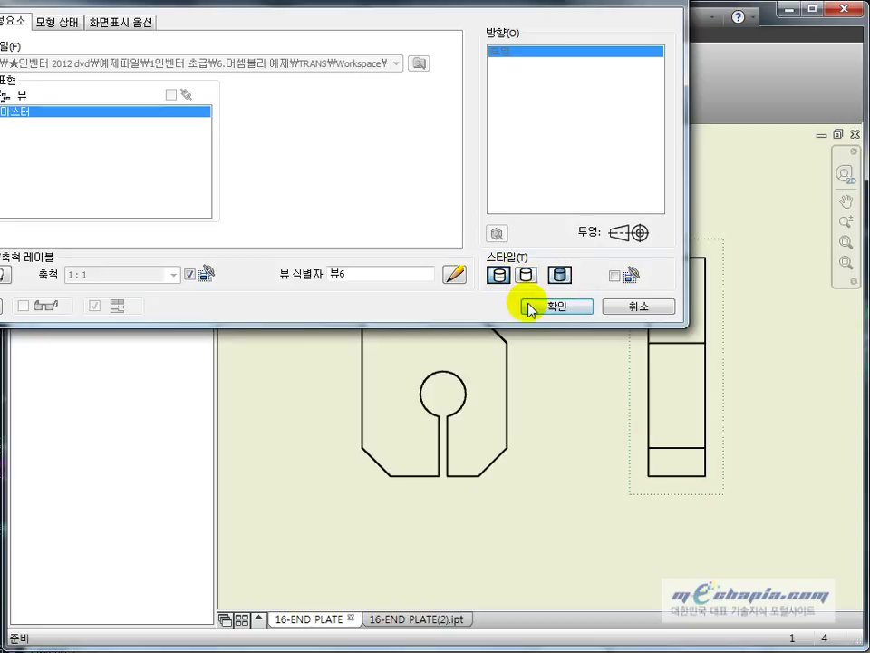
click(544, 309)
scroll(687, 328, up, 3)
scroll(680, 326, down, 4)
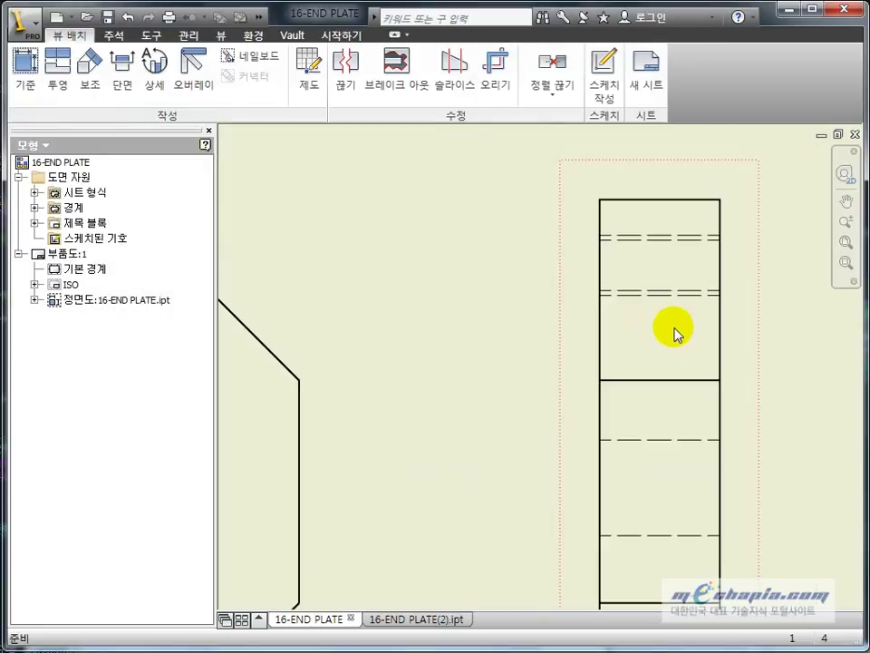
Change the projected side view's style to hidden line removed and apply it.
scroll(556, 277, up, 1)
double_click(555, 276)
click(527, 273)
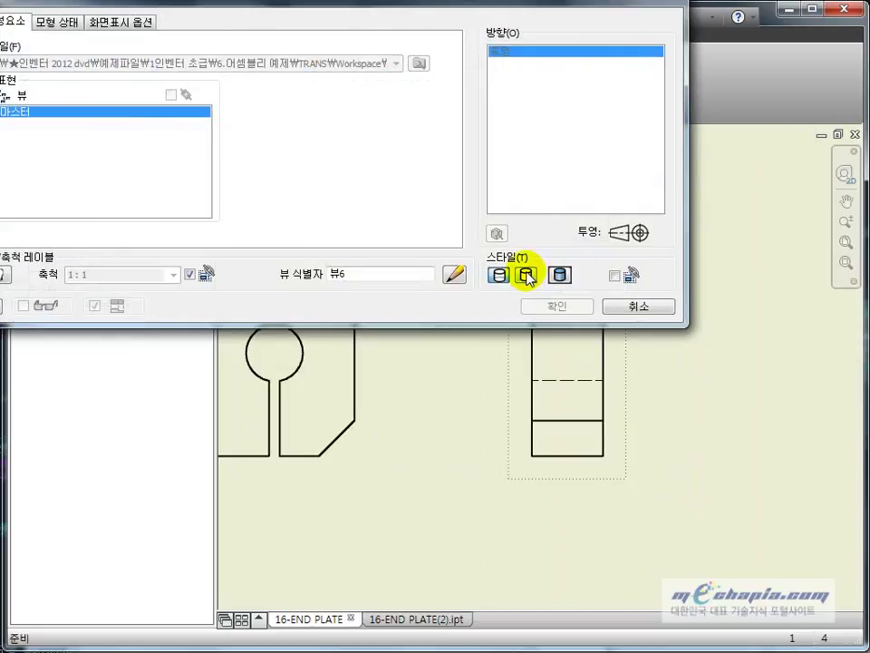
click(546, 302)
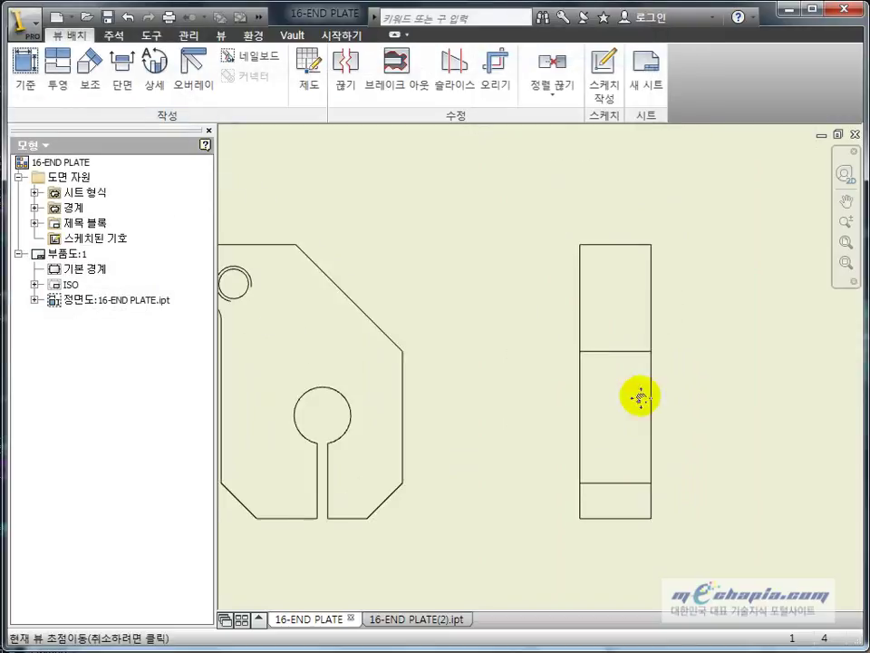
Close the projected side view's settings without changes and delete that view from the sheet.
double_click(613, 300)
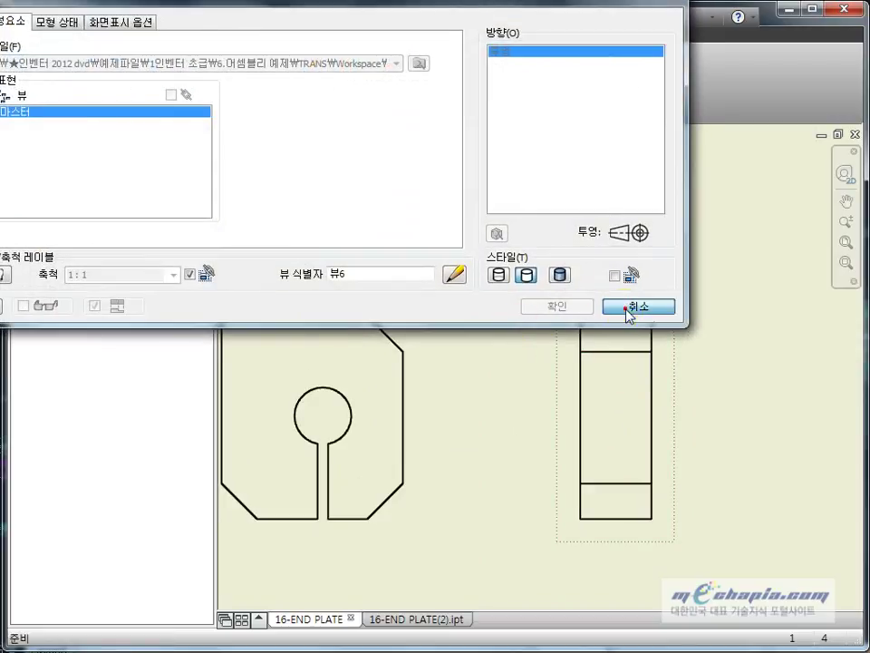
click(634, 304)
key(Delete)
key(Return)
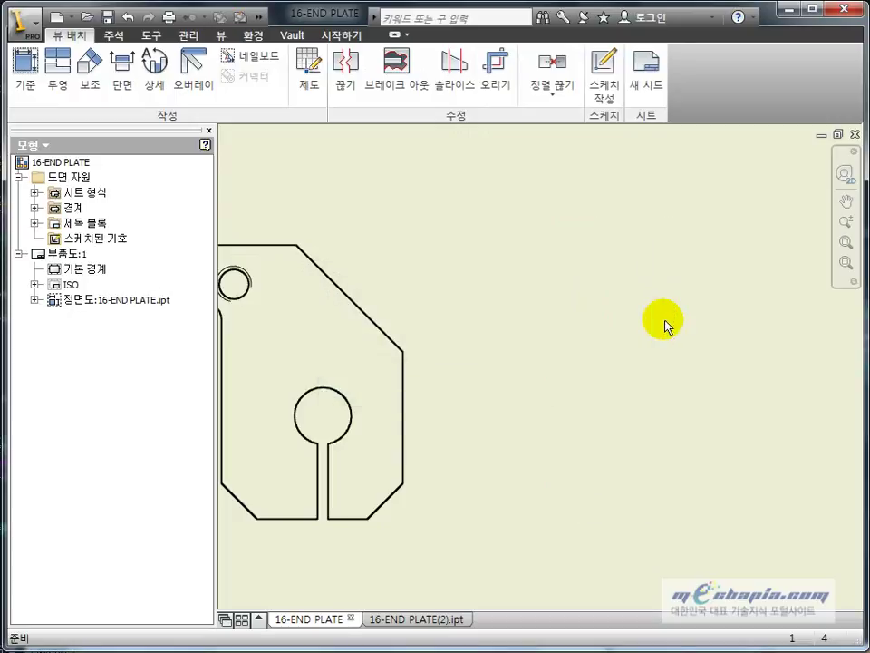
scroll(526, 392, down, 2)
scroll(528, 393, down, 2)
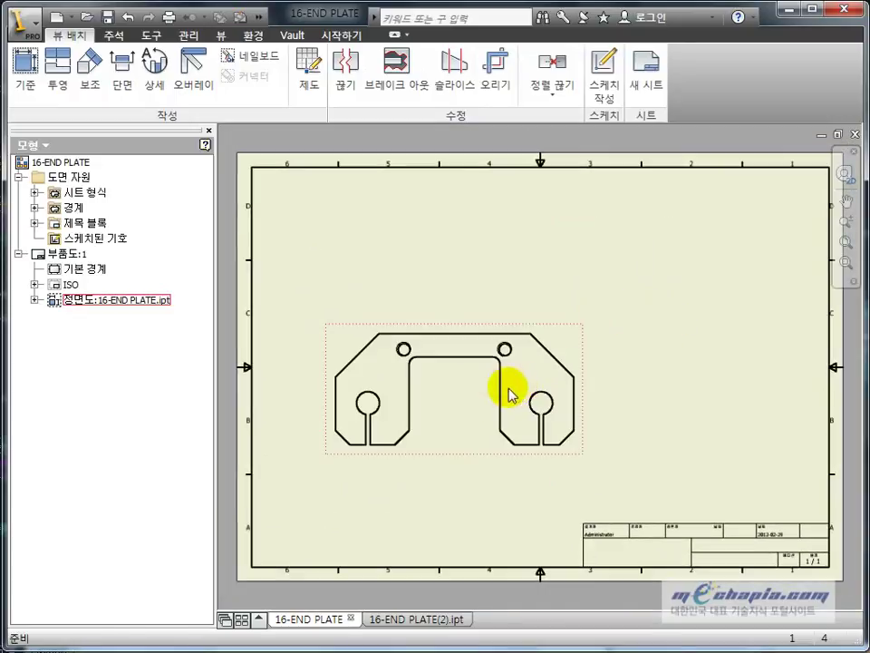
Switch to the 16-END PLATE(2).ipt part and orient the model to an isometric view.
click(385, 621)
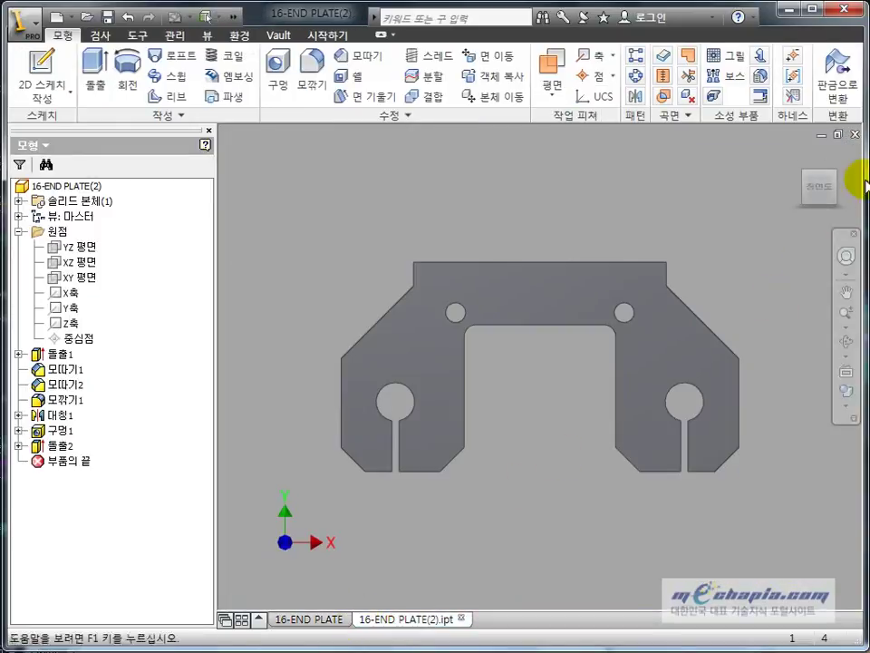
click(835, 175)
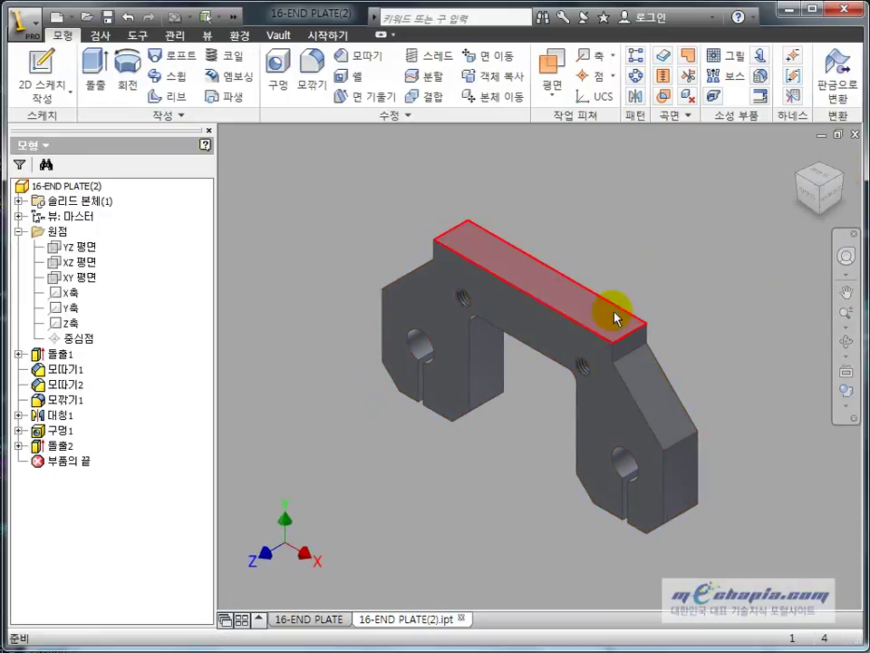
click(555, 293)
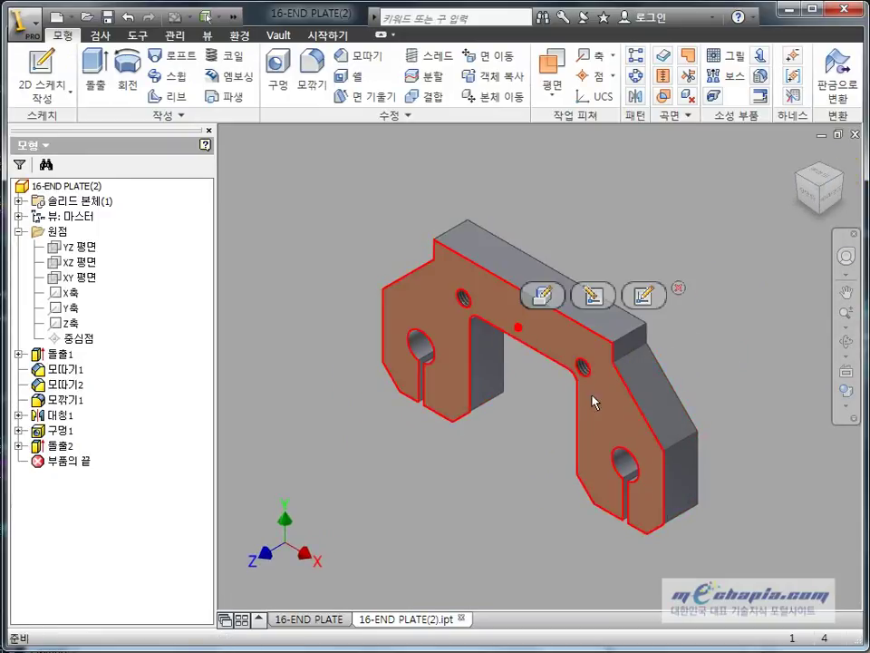
click(631, 394)
click(396, 247)
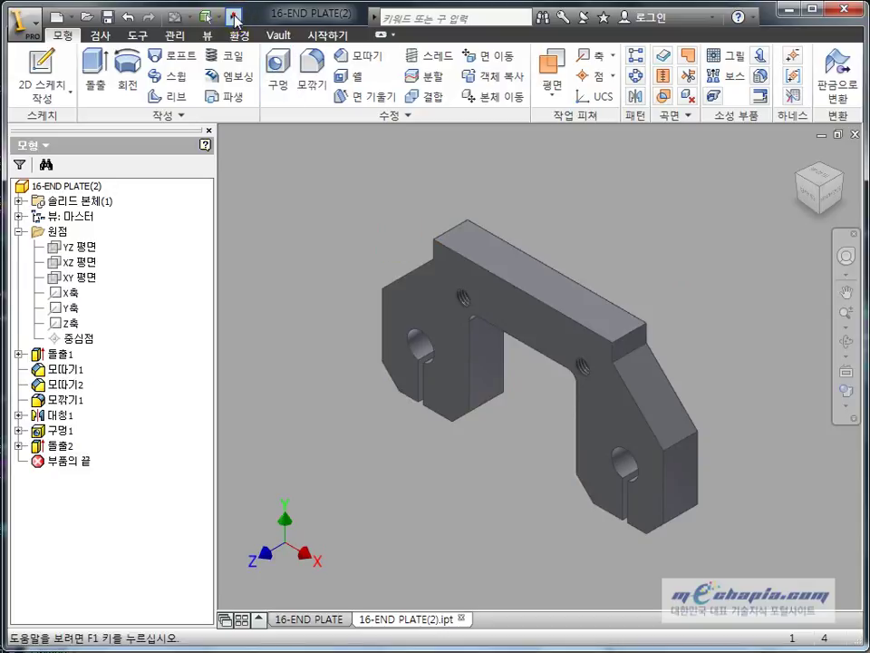
Set the end plate part's colour to 구리색(신/광택) and return to the 16-END PLATE drawing.
click(234, 16)
click(268, 40)
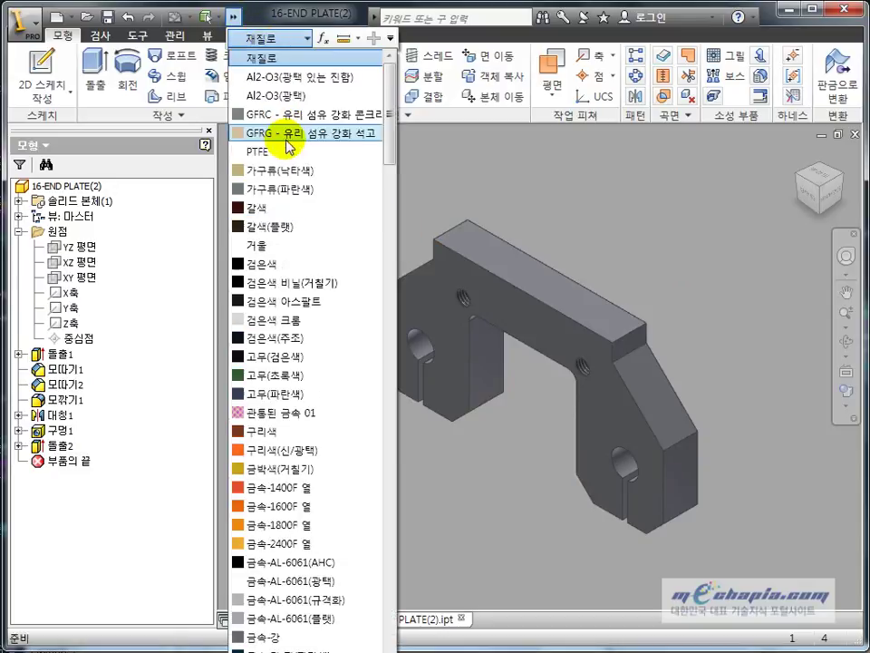
click(265, 451)
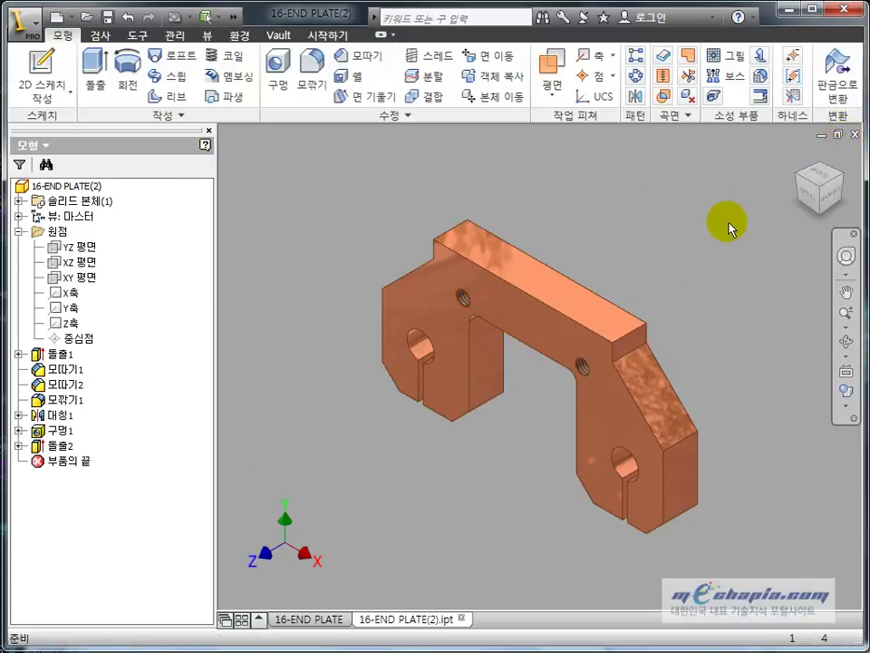
click(344, 618)
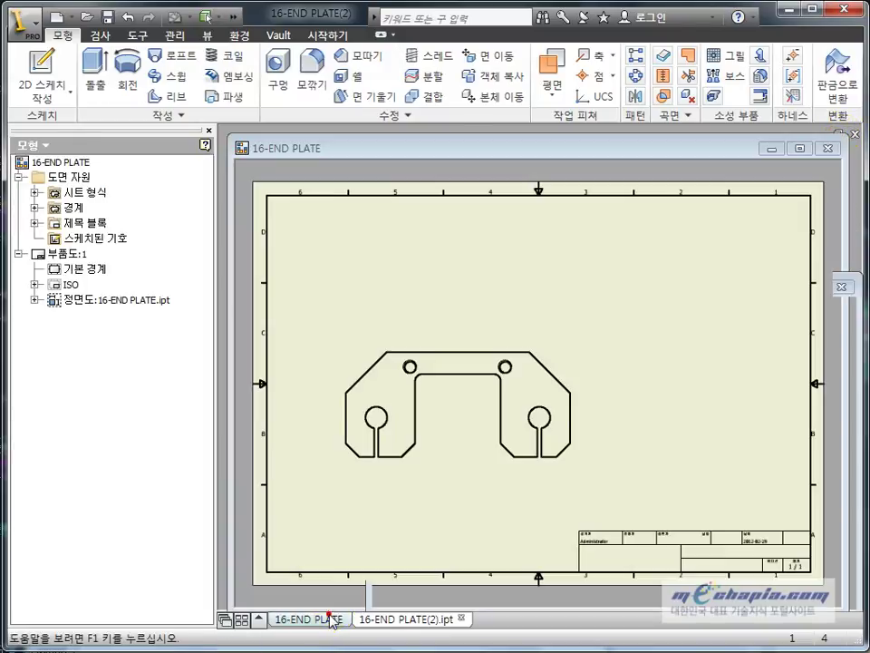
double_click(439, 435)
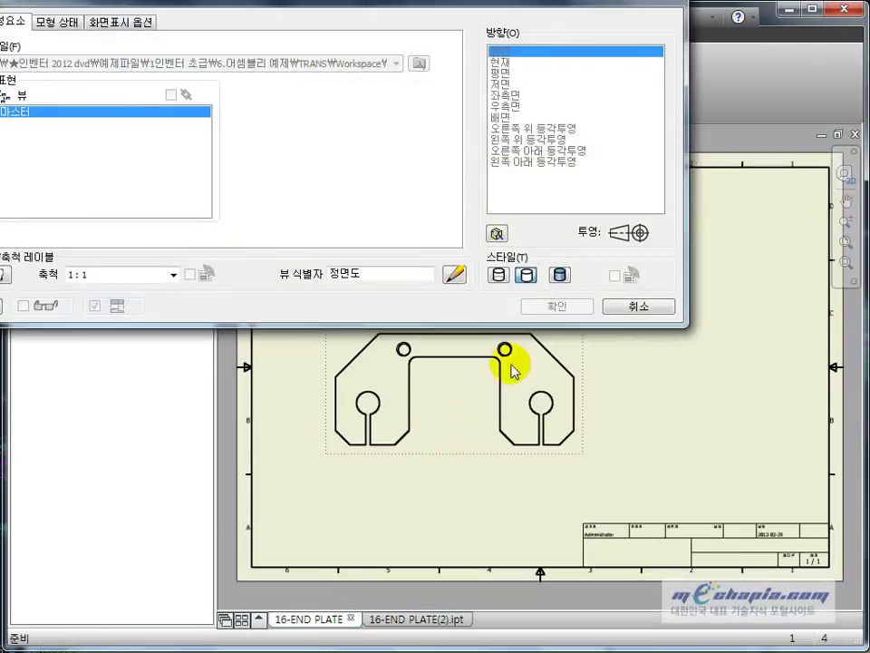
click(639, 306)
click(585, 283)
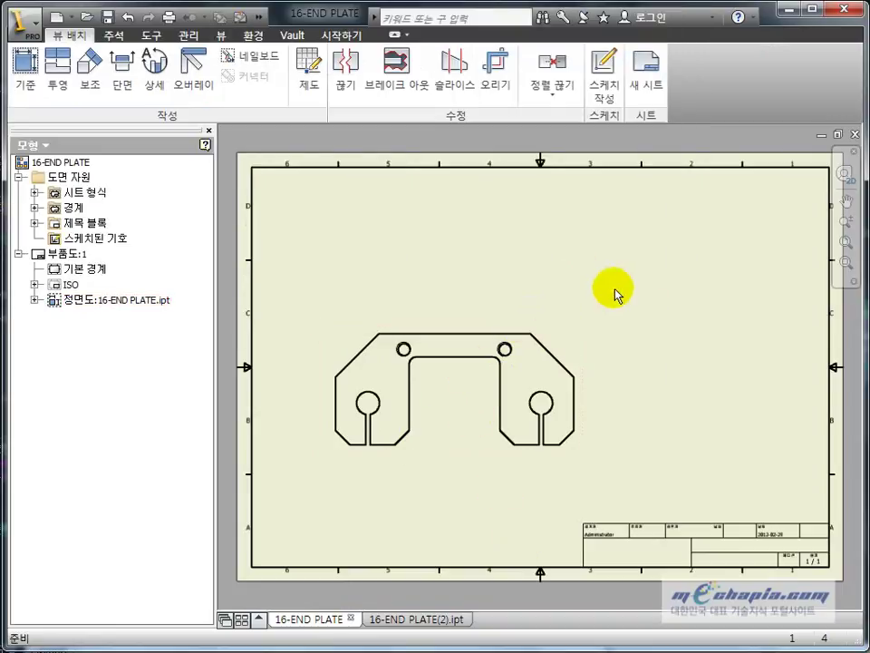
Turn on the shaded style for the end plate's front view and apply it.
double_click(585, 354)
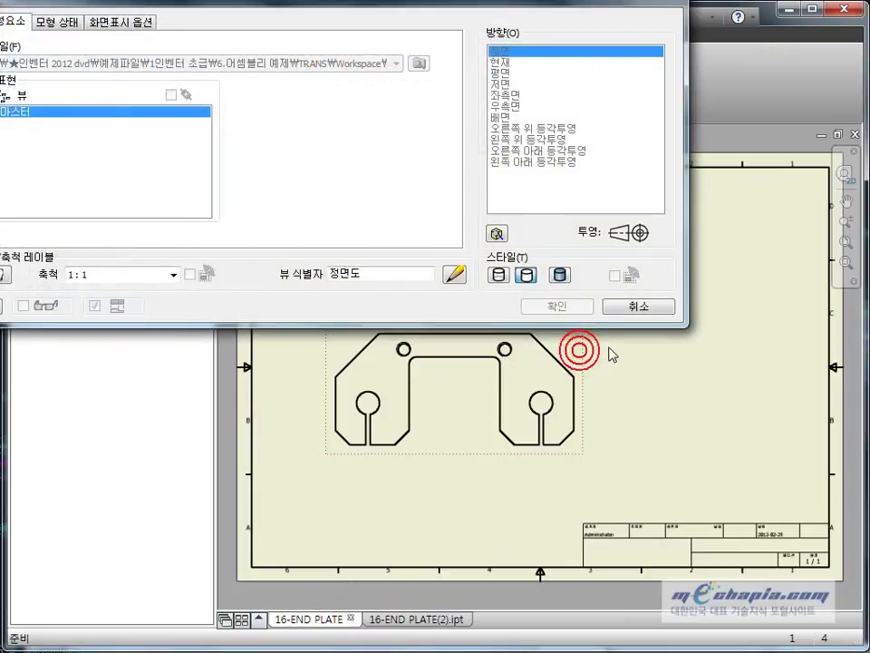
click(564, 282)
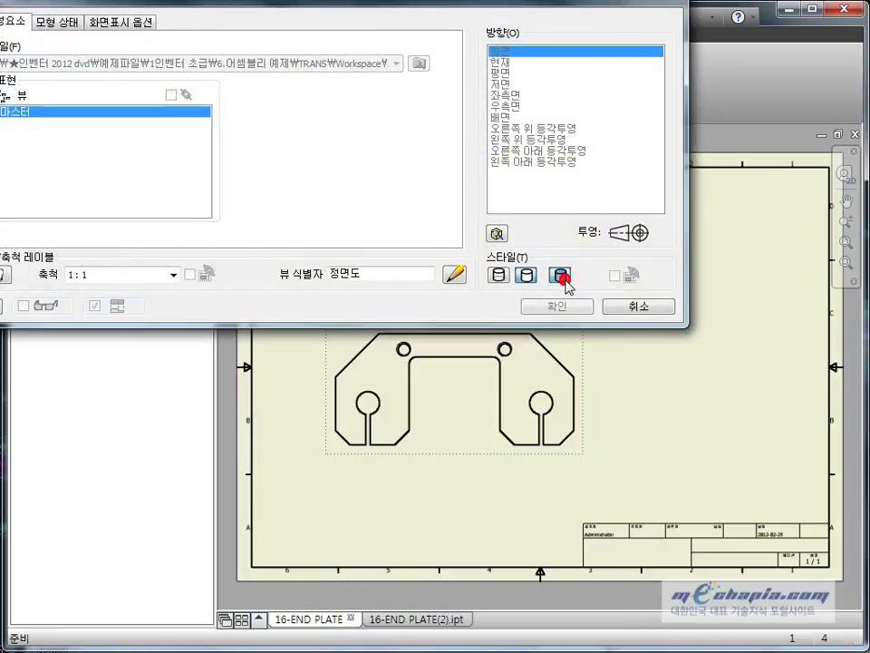
click(560, 306)
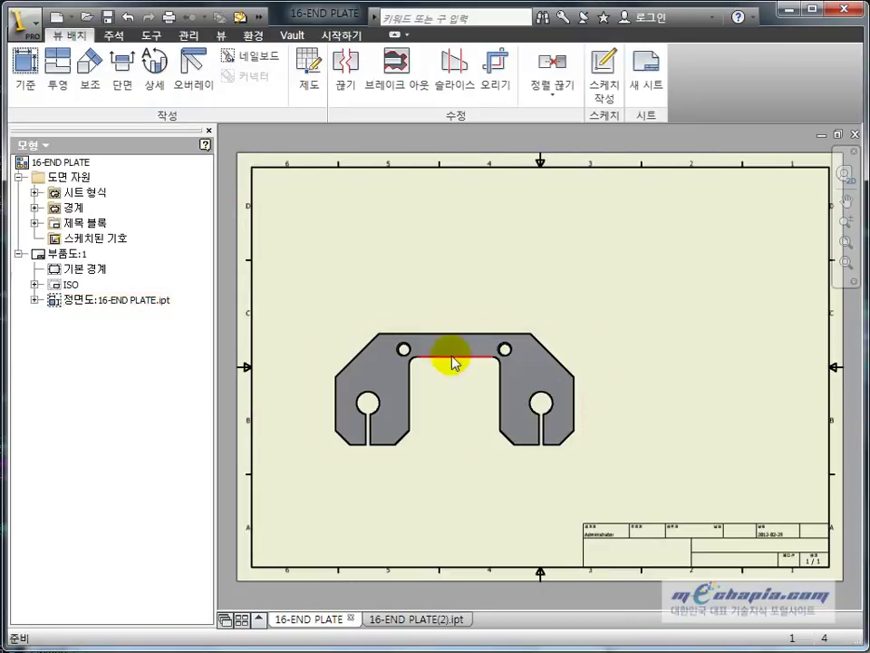
Switch to the 16-END PLATE(2).ipt part and close it.
middle_drag(438, 380, 454, 369)
click(541, 269)
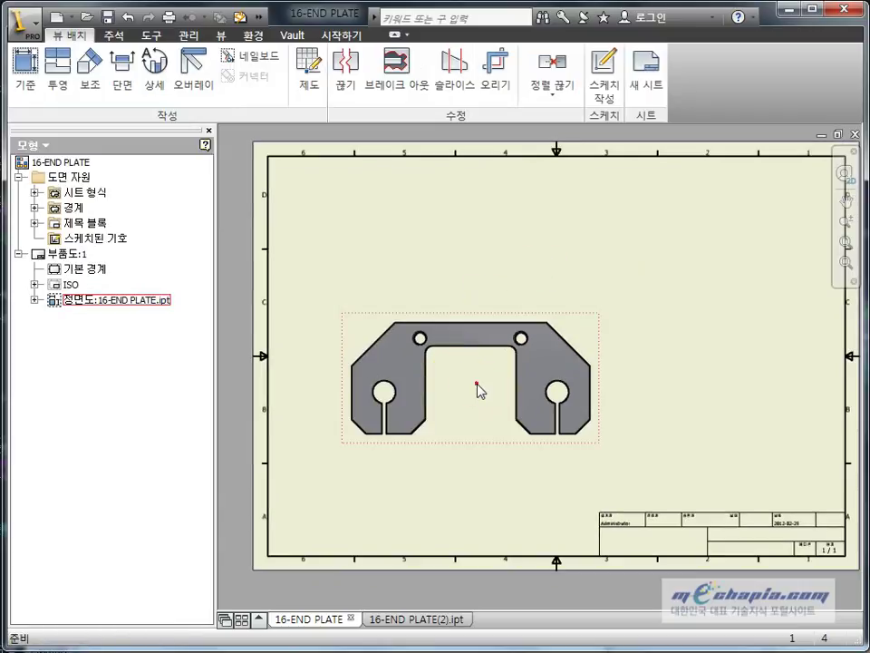
click(444, 263)
click(395, 619)
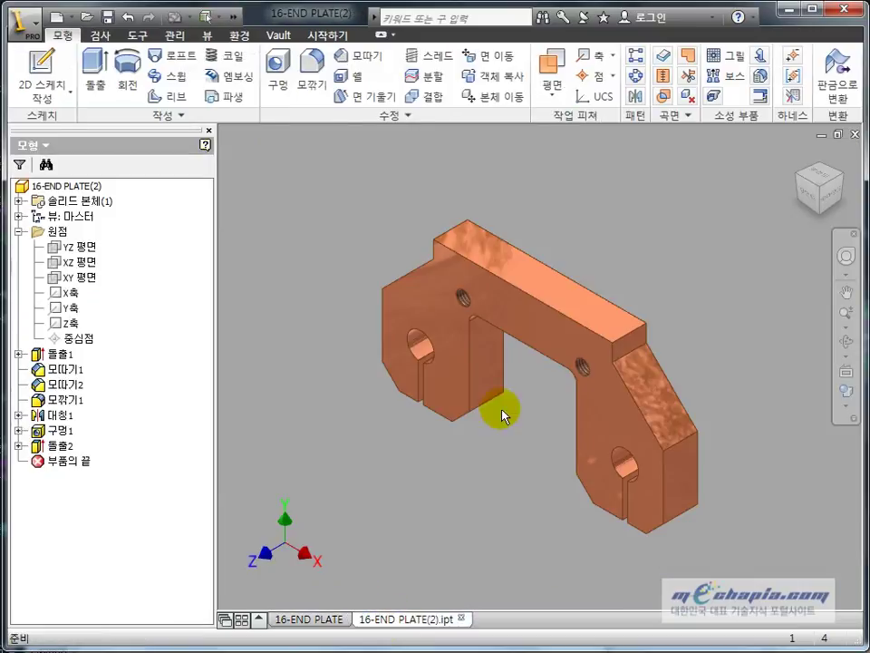
click(855, 138)
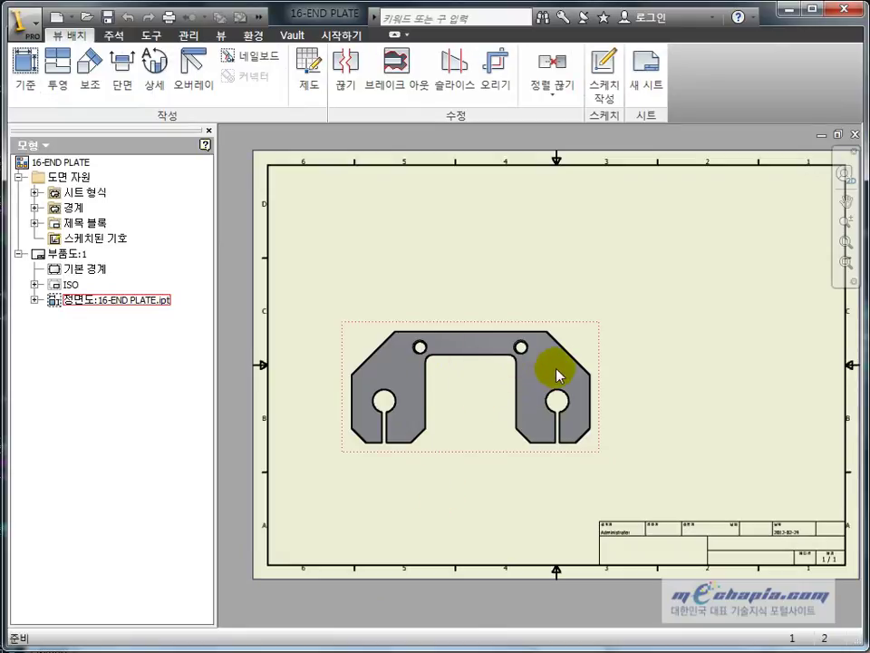
Move the front view slightly on the sheet and open its source part, 16-END PLATE.ipt, from the view.
drag(587, 321, 594, 309)
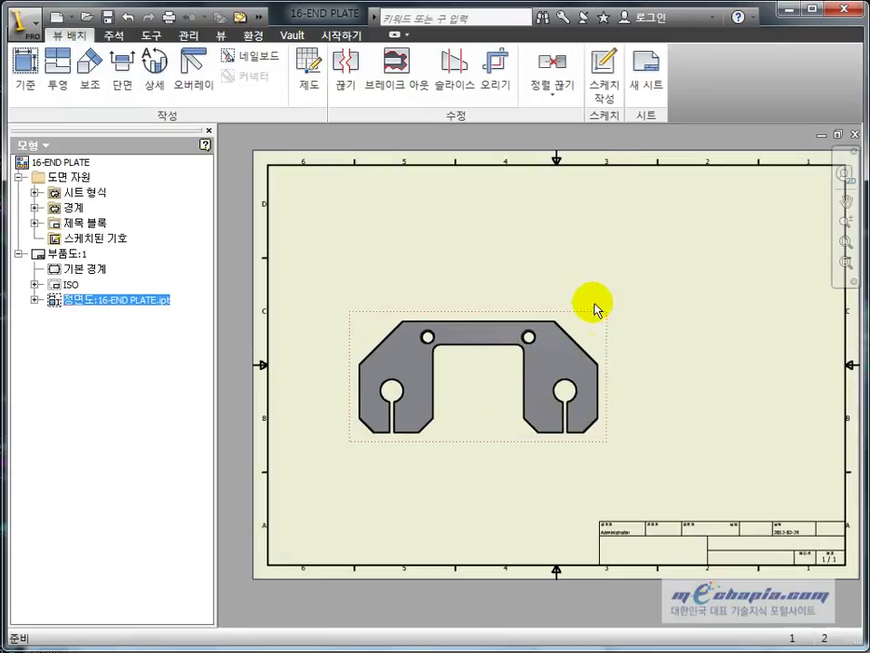
click(575, 245)
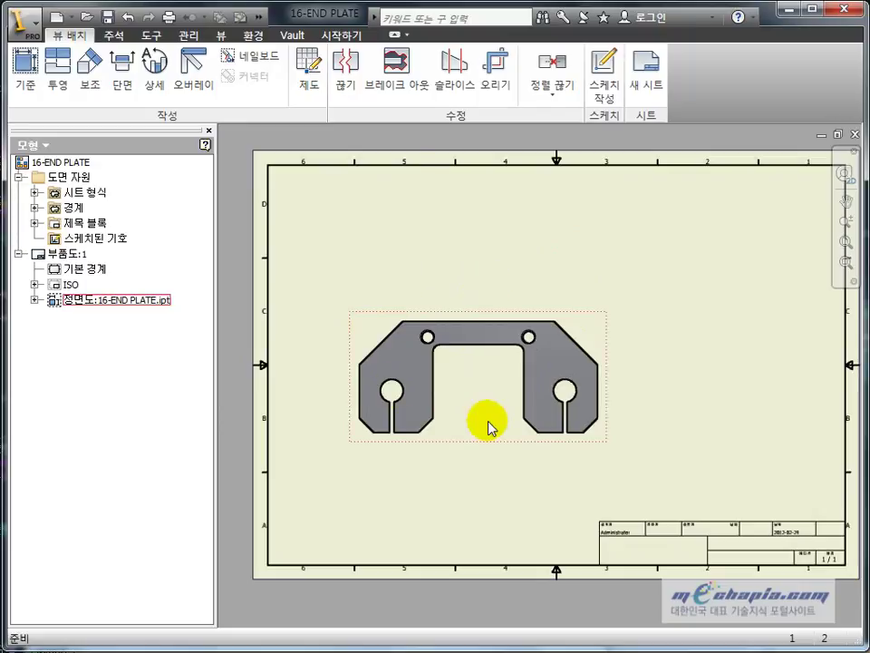
click(486, 378)
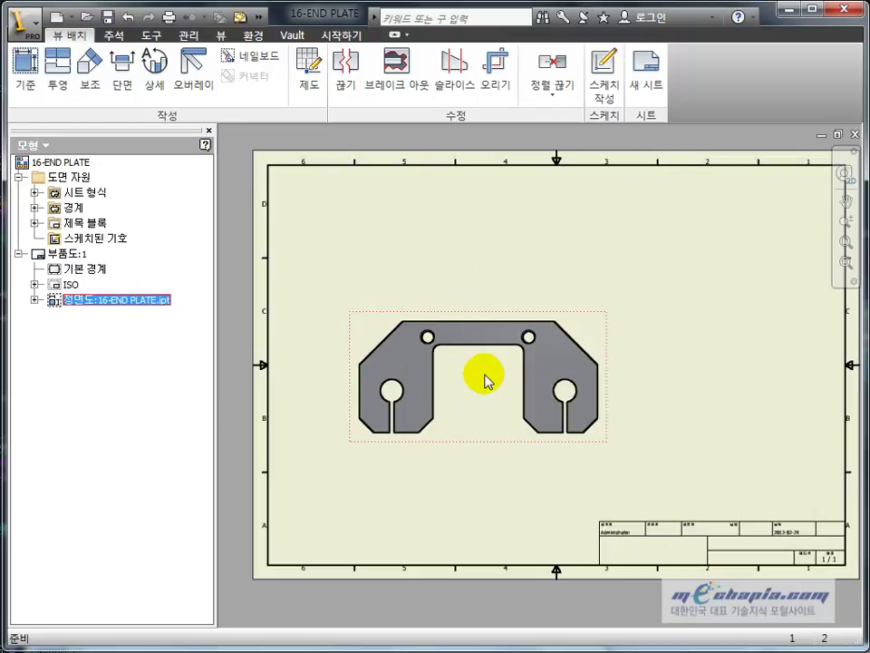
right_click(488, 373)
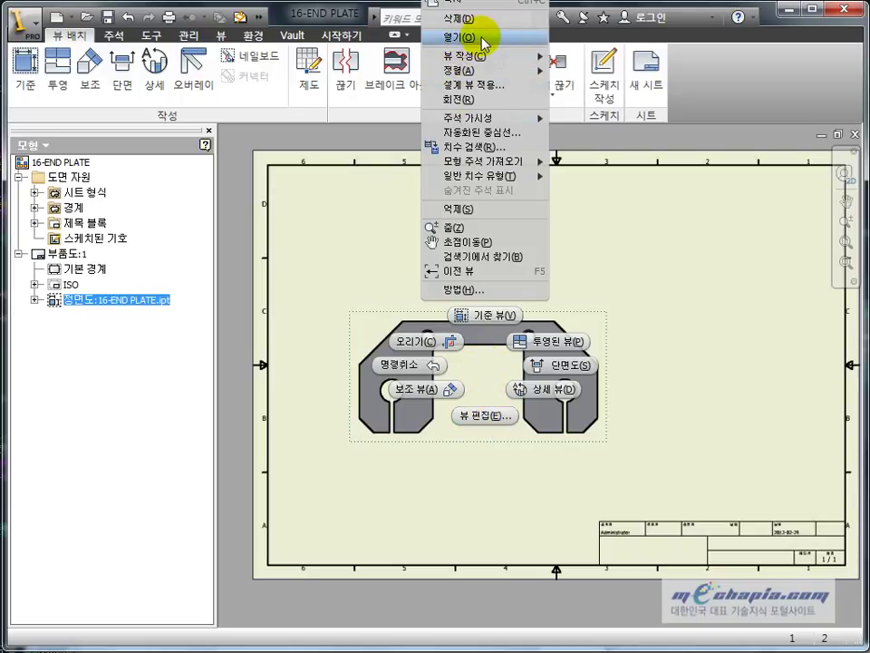
click(497, 39)
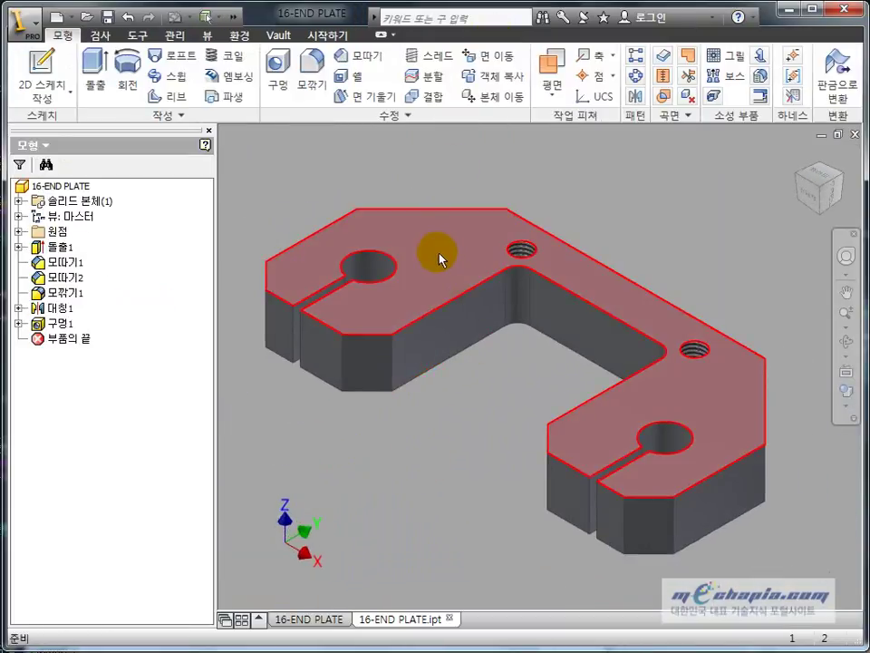
Set the 16-END PLATE.ipt part's colour to 구리색(신/광택) and close the part.
click(234, 18)
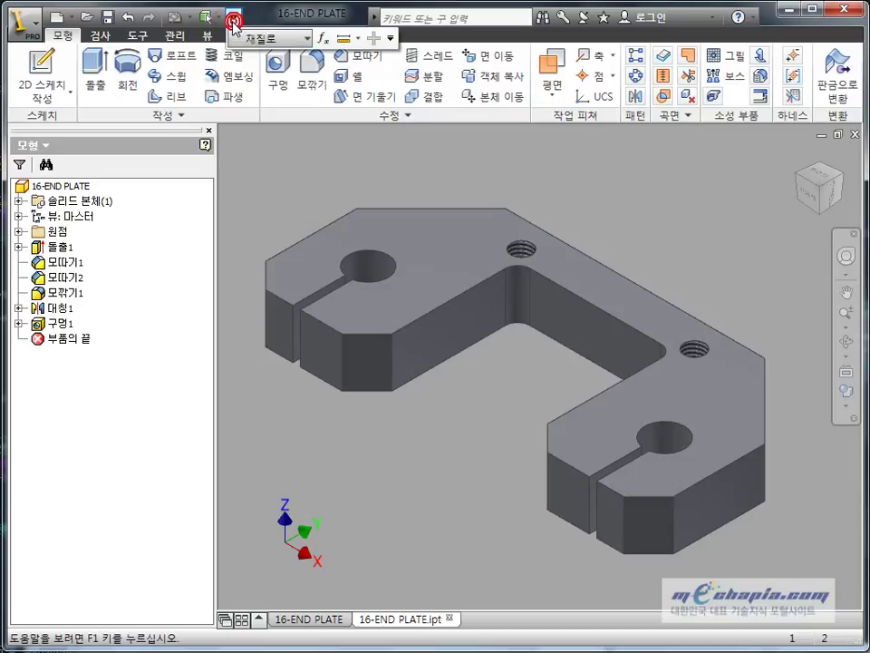
click(283, 47)
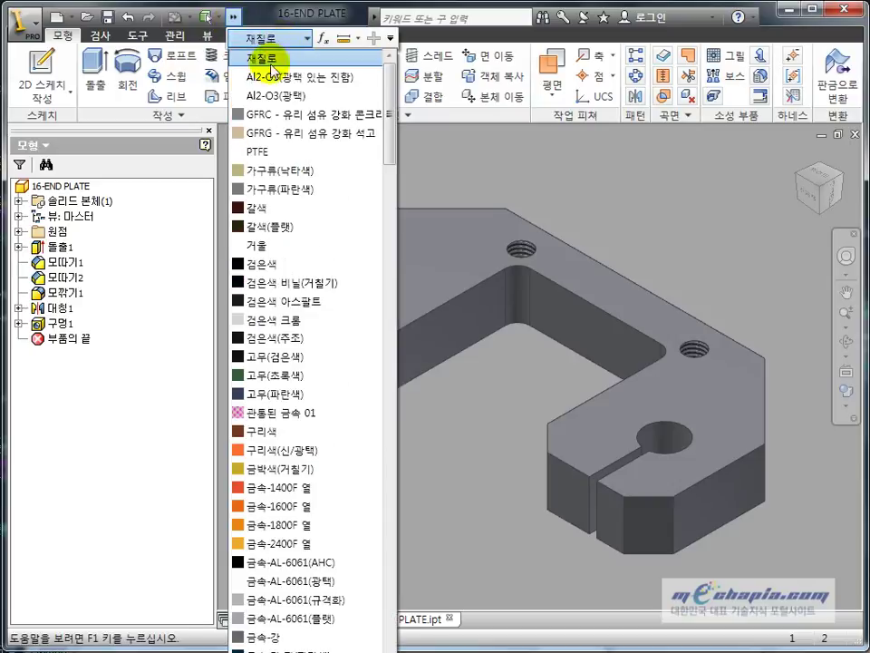
click(257, 446)
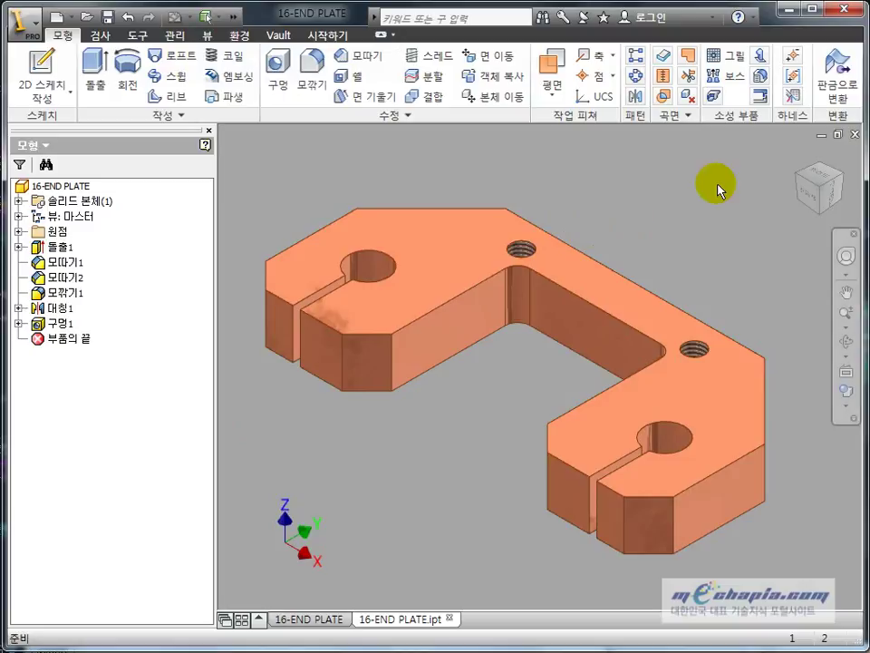
click(853, 136)
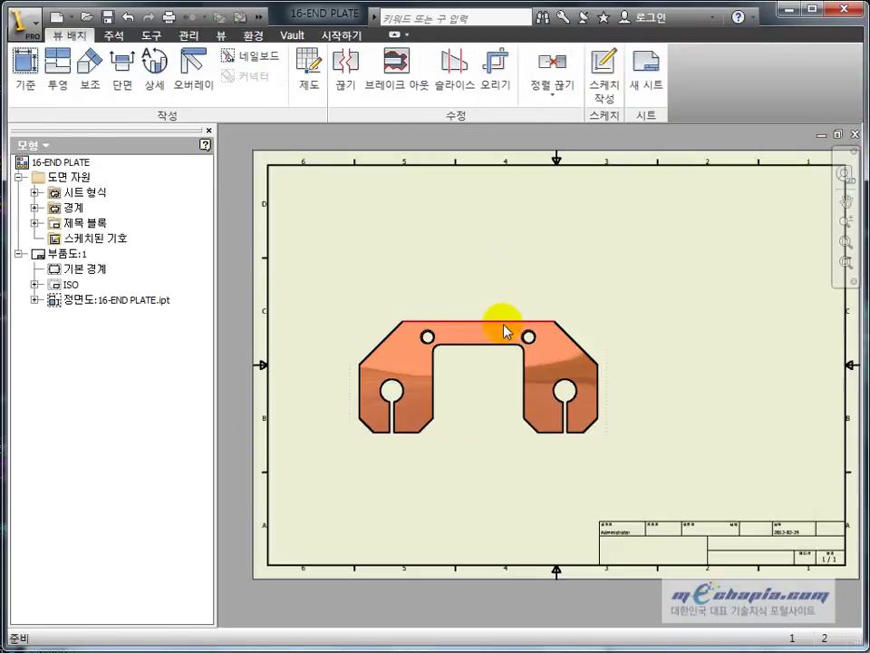
Turn off the shaded style of the end plate's front view and apply the change.
scroll(481, 398, up, 3)
middle_drag(478, 392, 489, 392)
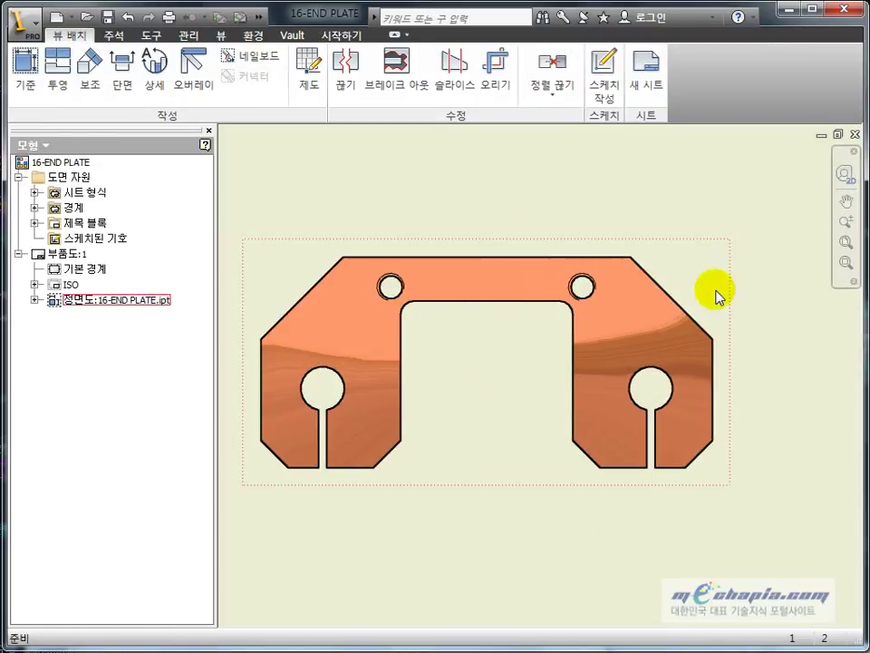
click(504, 348)
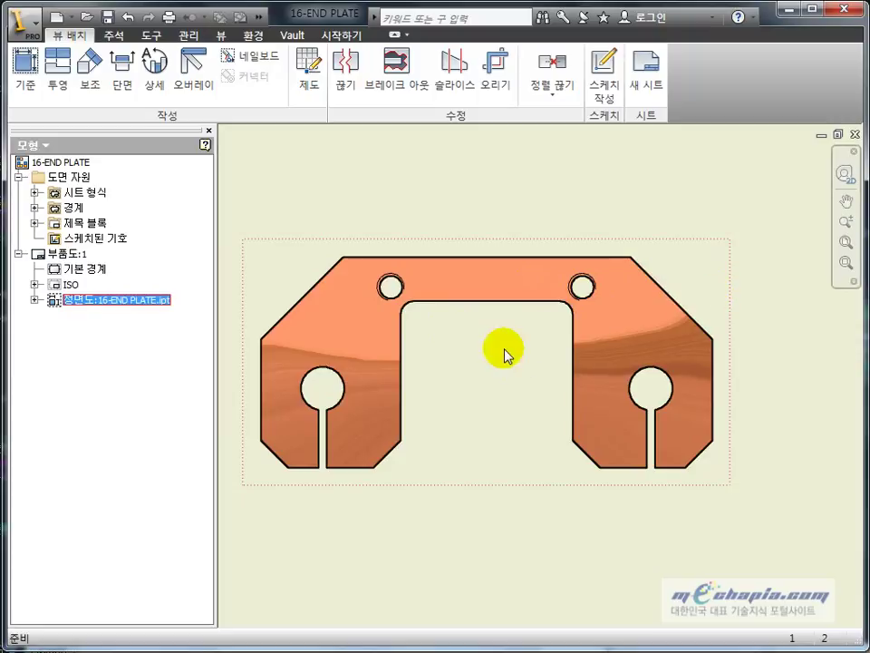
double_click(436, 356)
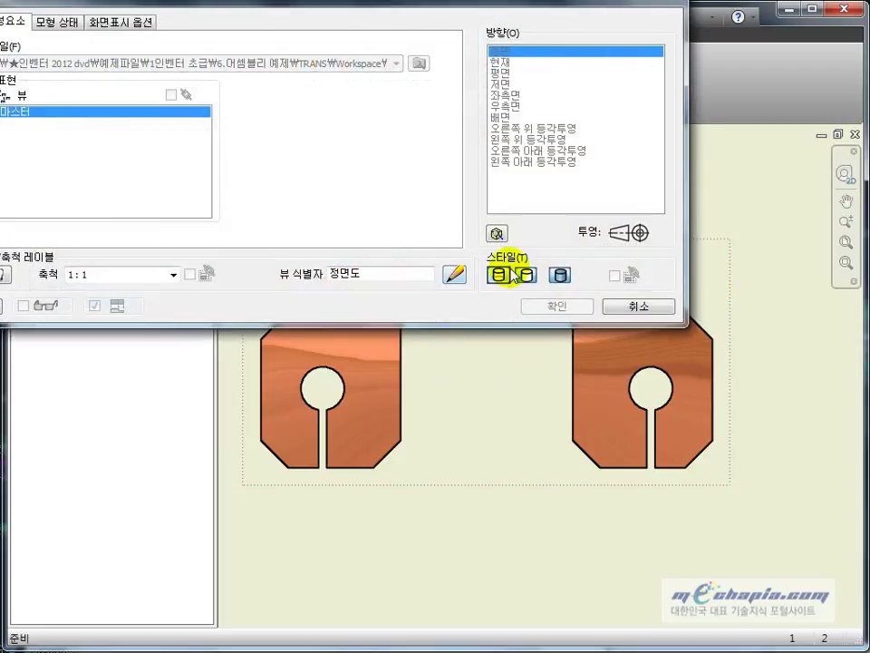
click(558, 274)
click(557, 308)
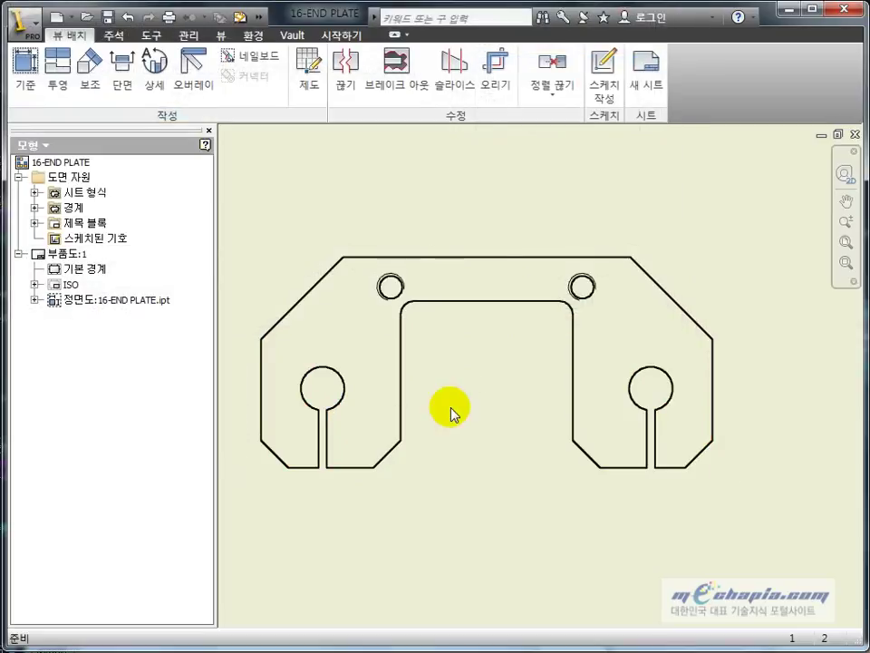
Reapply the shaded style to the front view and switch it off again.
scroll(453, 410, up, 3)
double_click(467, 394)
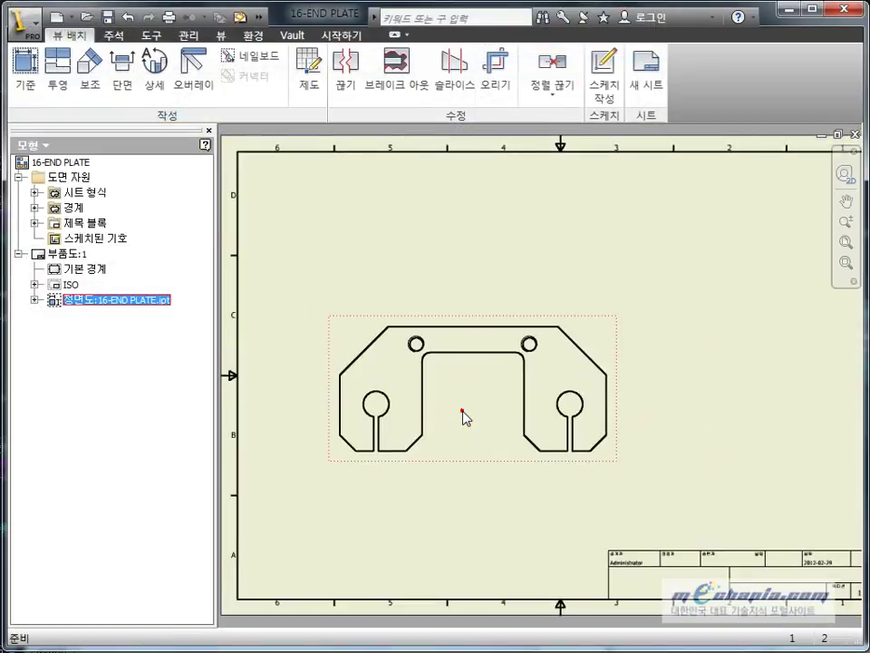
click(555, 307)
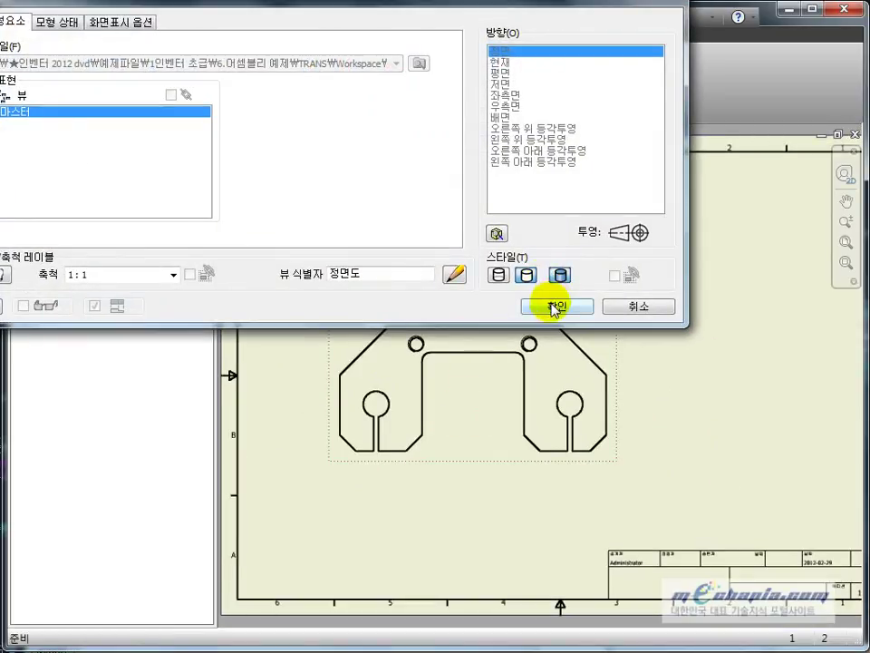
double_click(495, 399)
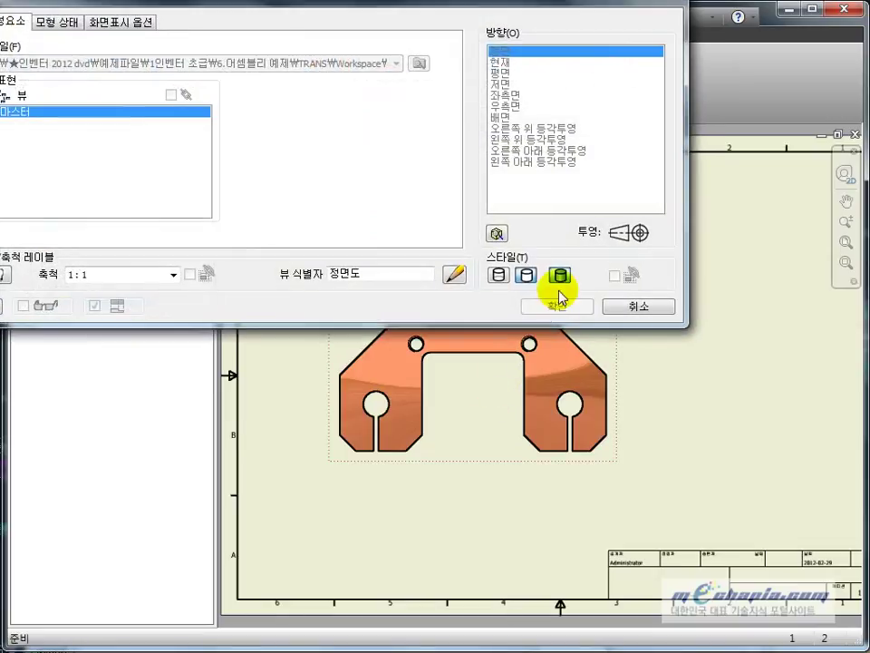
click(556, 305)
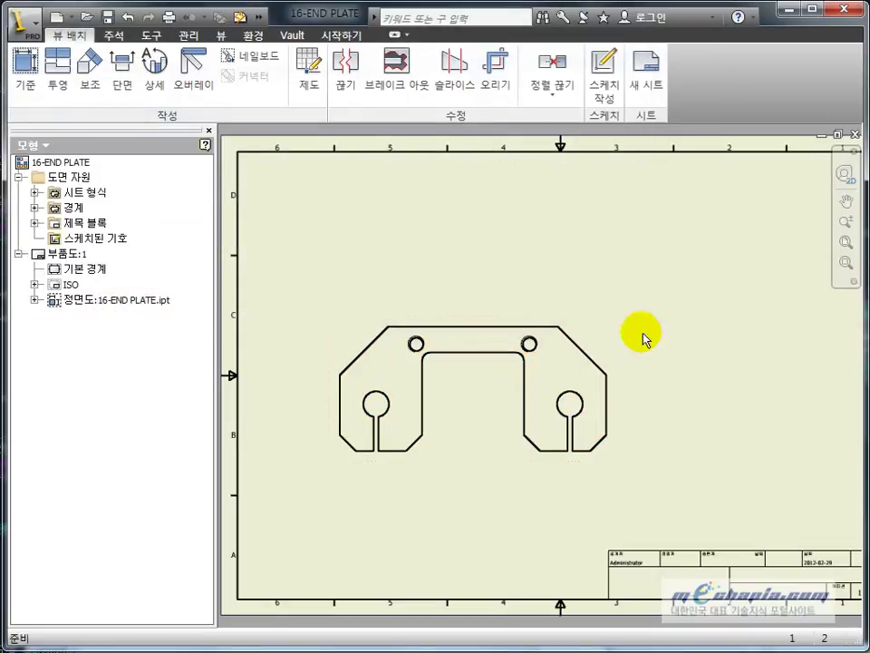
Examine the front view's model state and display options, and close its settings without changes.
double_click(471, 399)
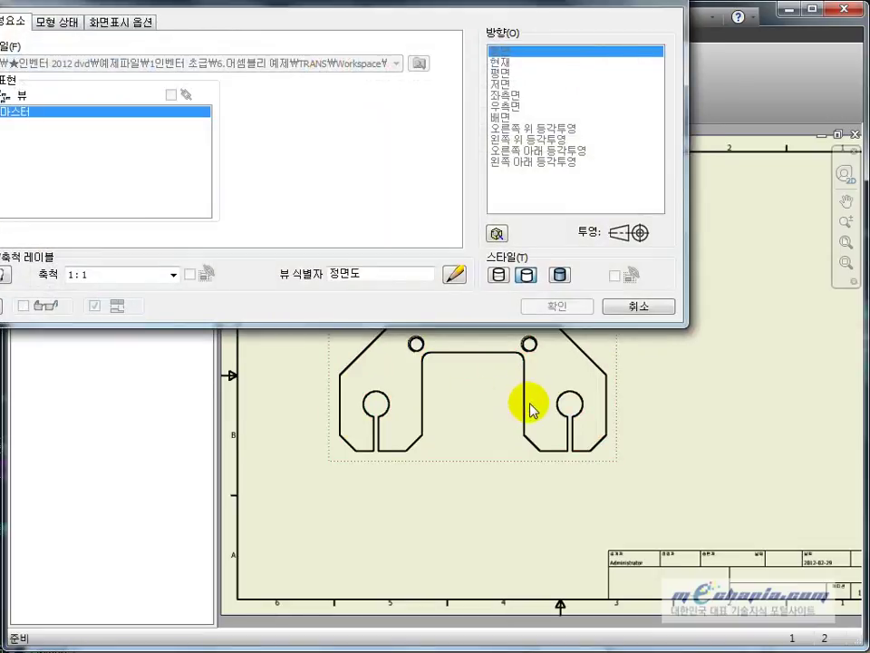
drag(365, 3, 422, 42)
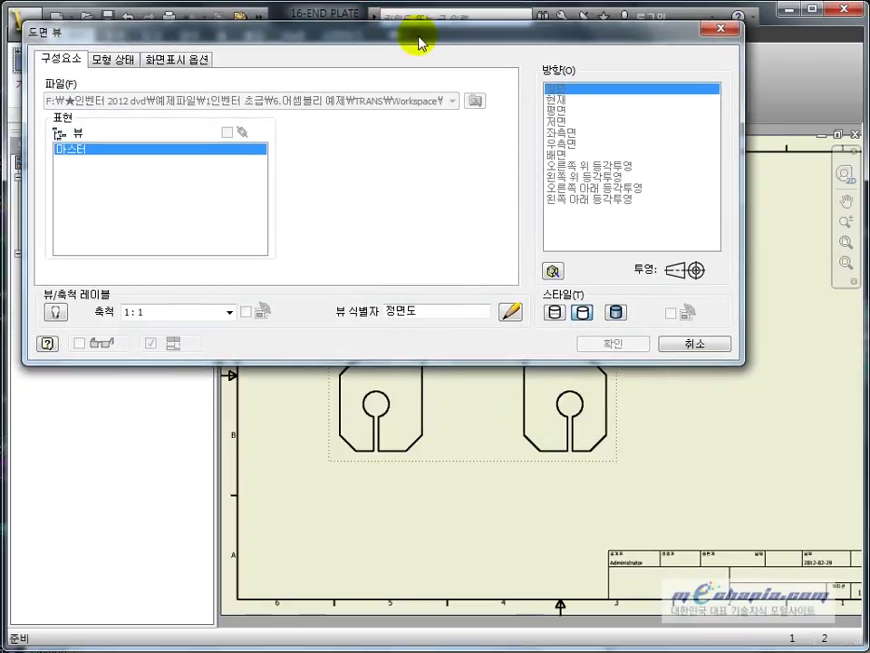
click(120, 58)
click(183, 60)
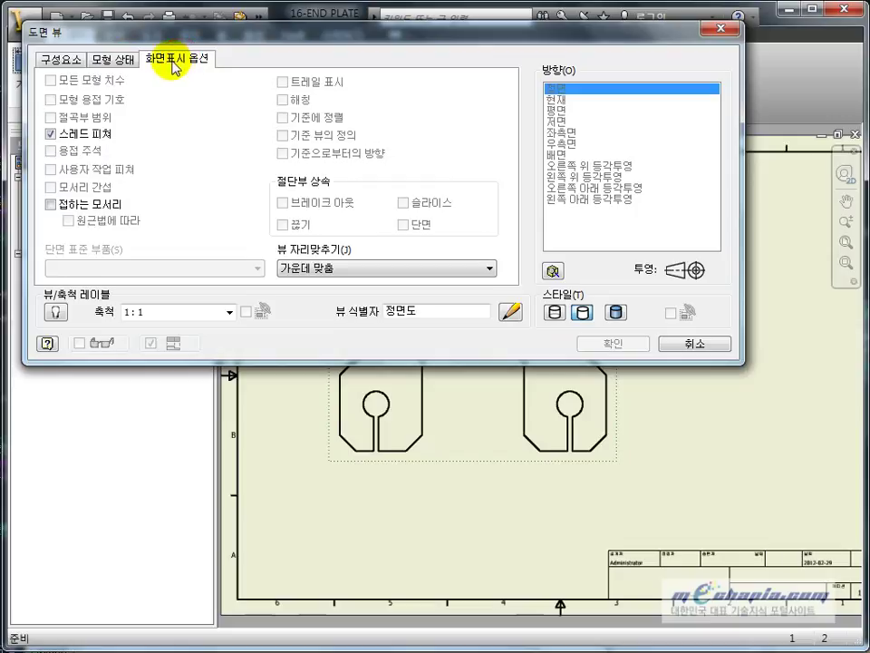
click(133, 64)
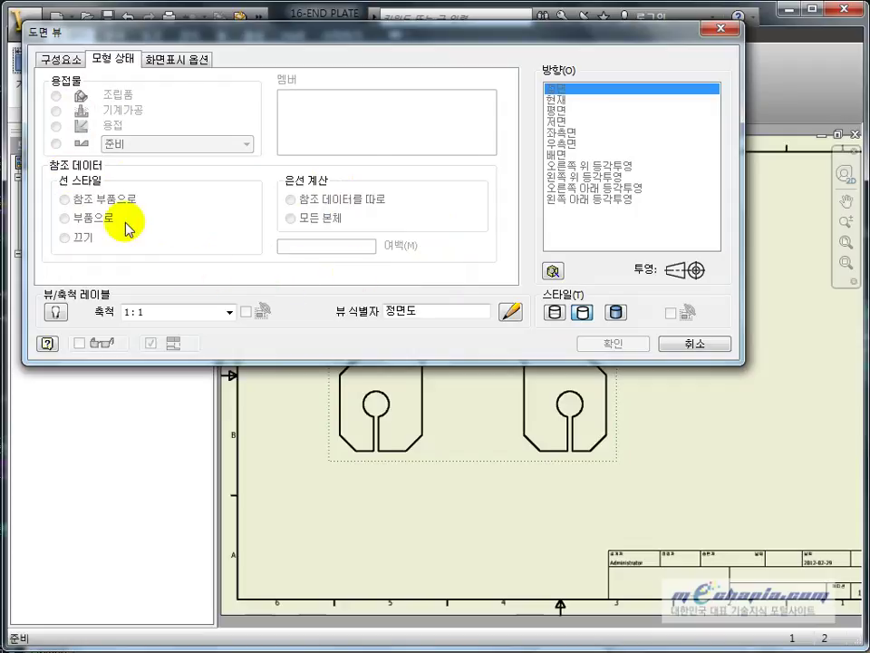
click(205, 61)
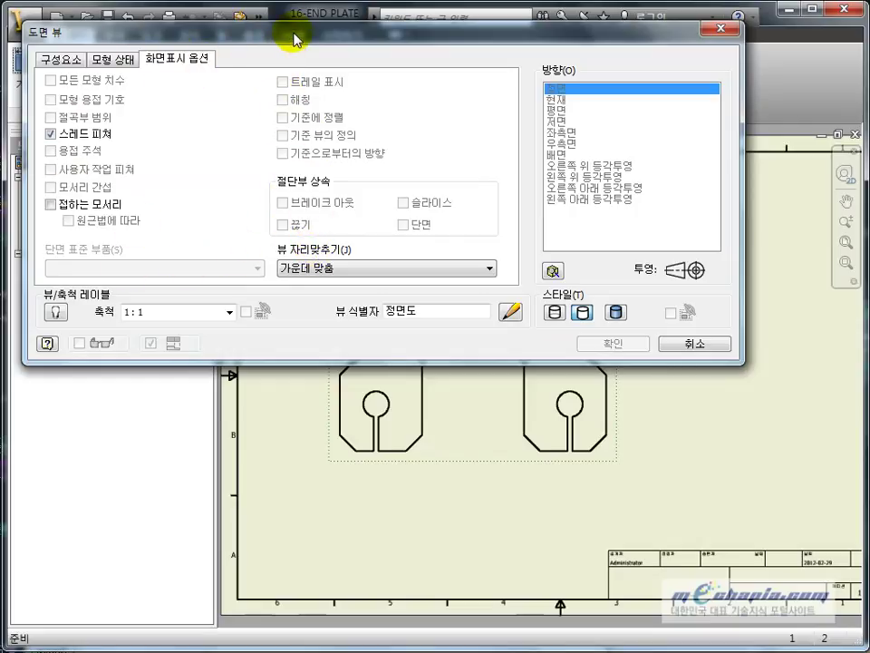
drag(292, 37, 366, 76)
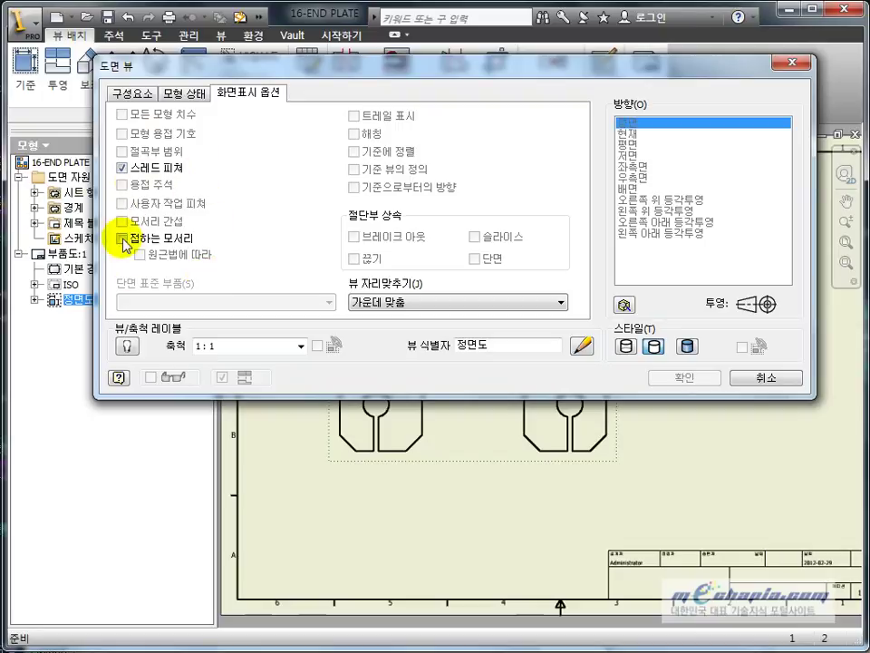
click(769, 379)
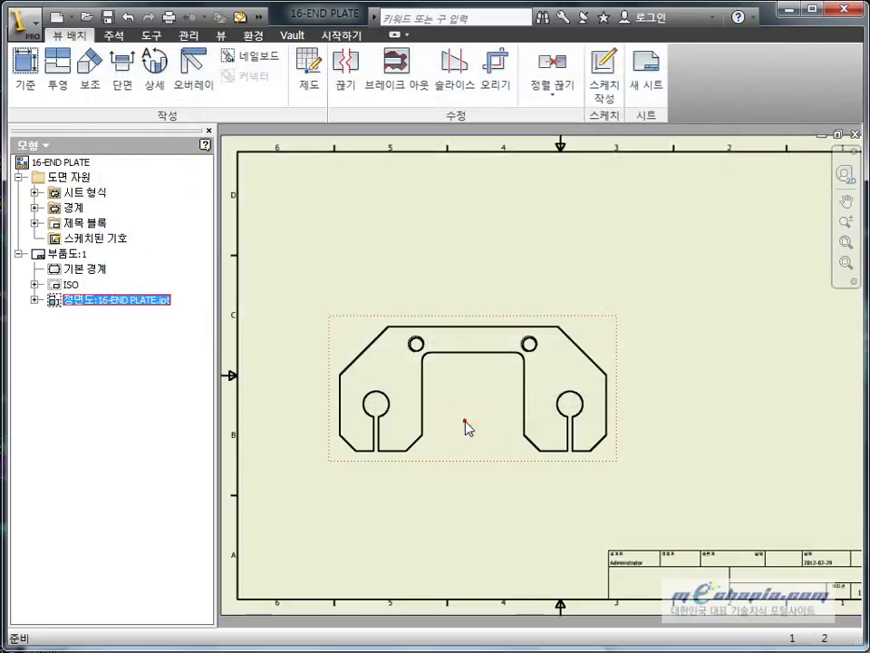
Delete the end plate's front view and load the 트랜스 assembly file into a new base view.
key(Delete)
key(Return)
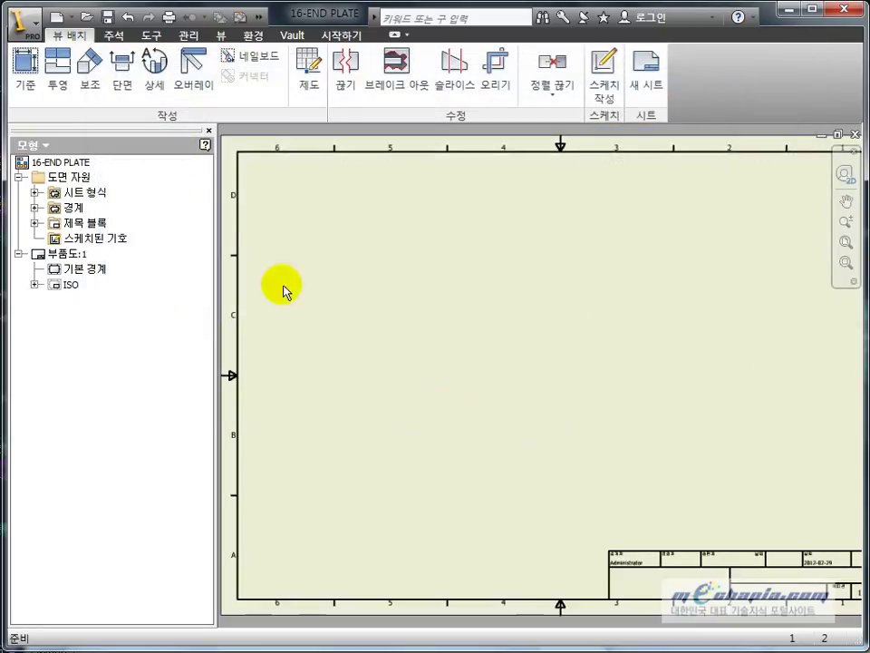
click(24, 72)
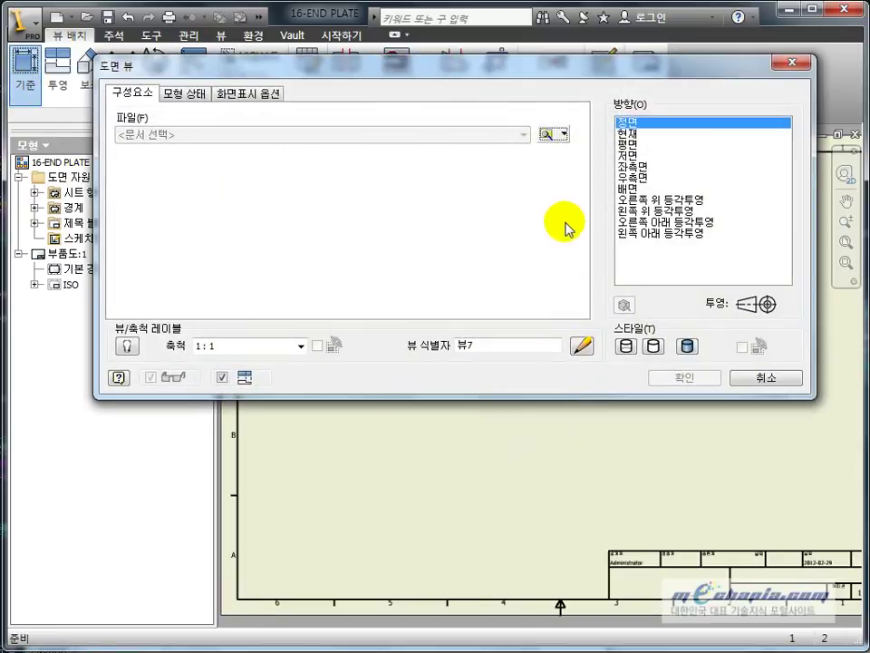
click(549, 134)
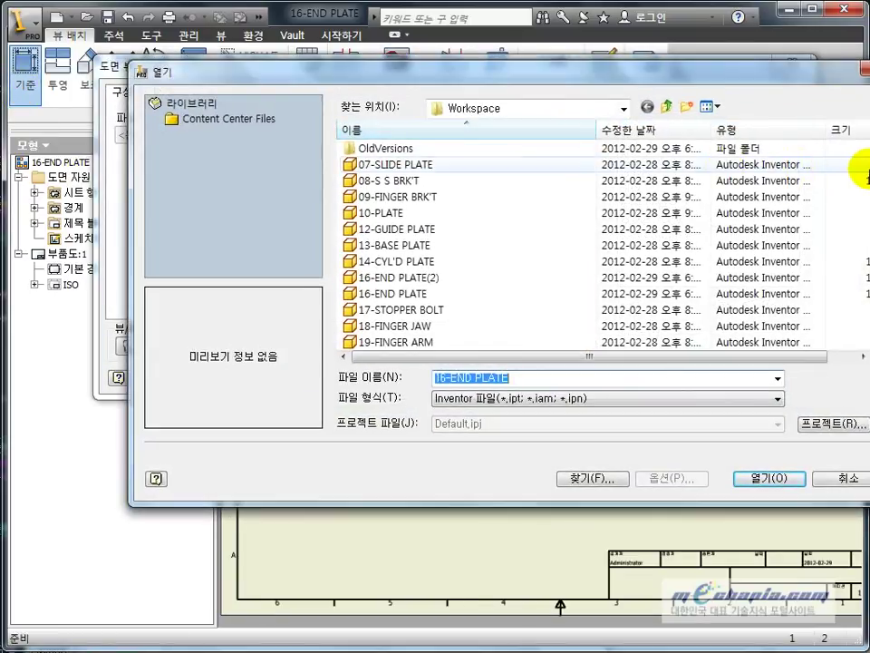
scroll(635, 245, down, 7)
click(408, 310)
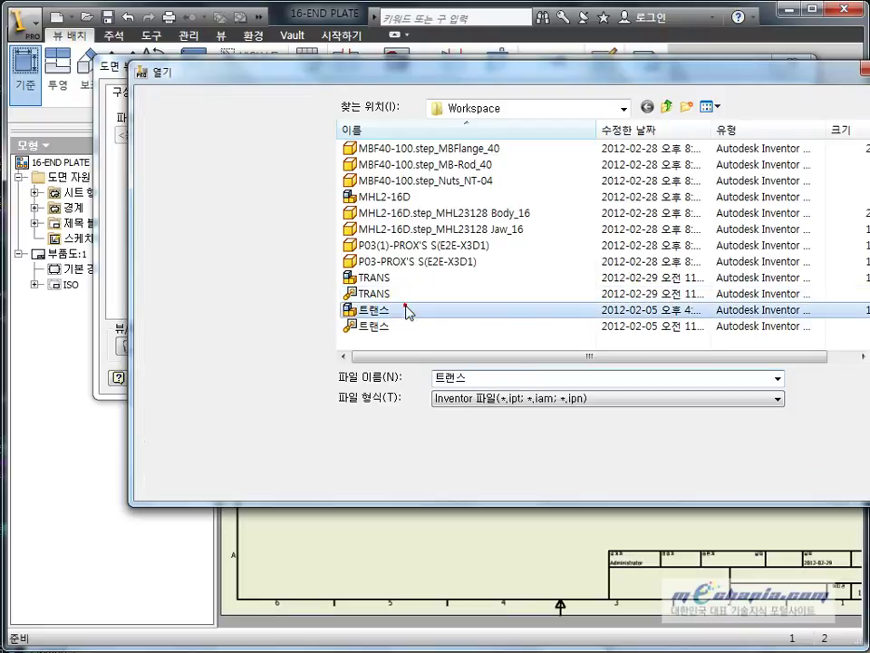
click(742, 476)
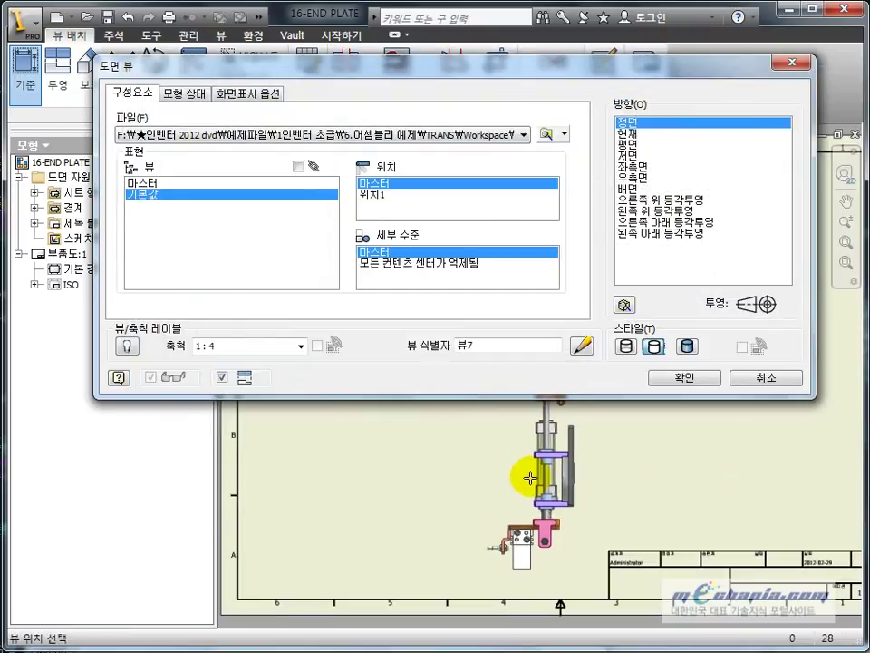
Place the assembly base view in 왼쪽 위 등각투영 orientation at 1:2 scale, without adding any projected views.
click(625, 199)
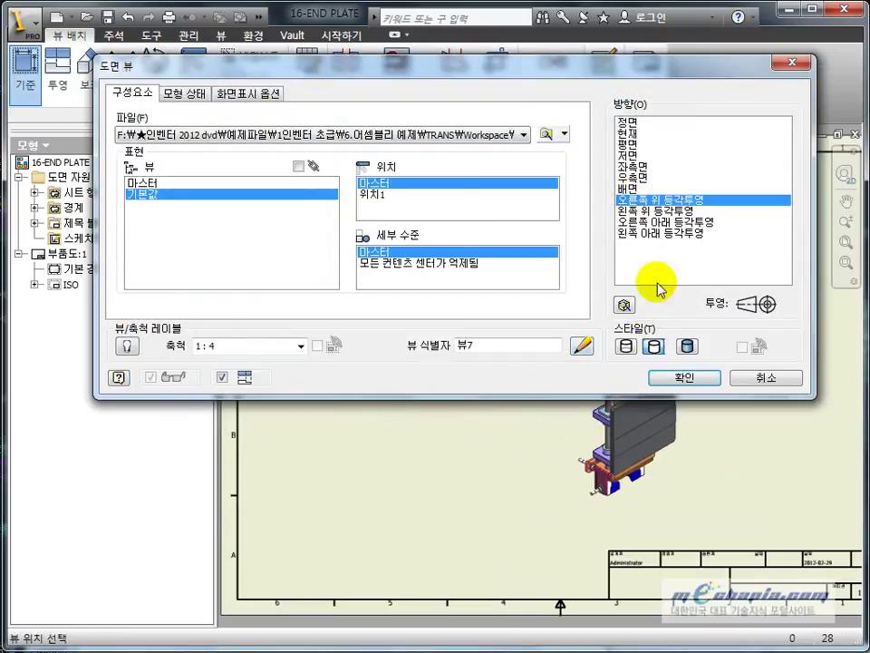
click(658, 211)
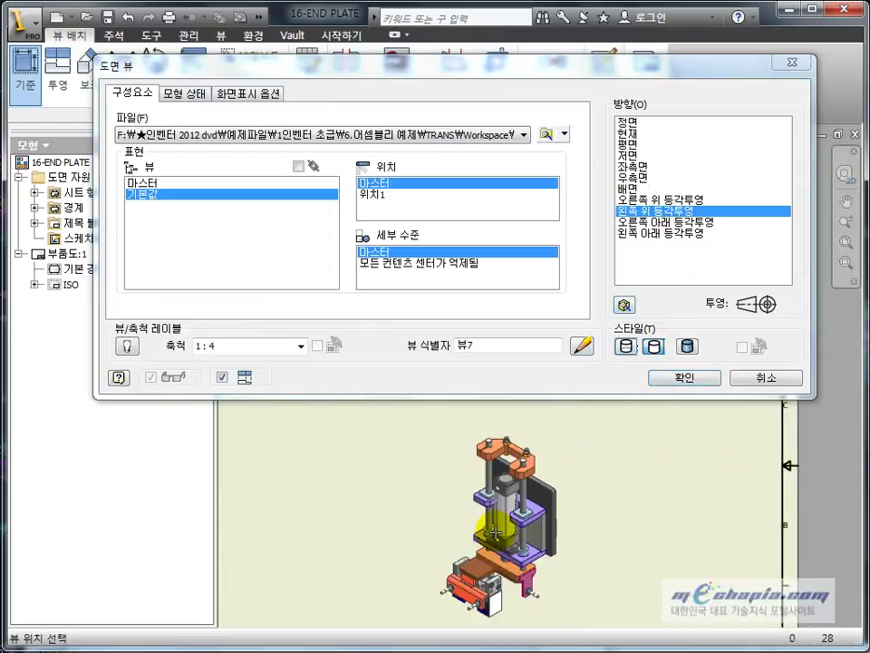
scroll(496, 533, down, 3)
click(240, 347)
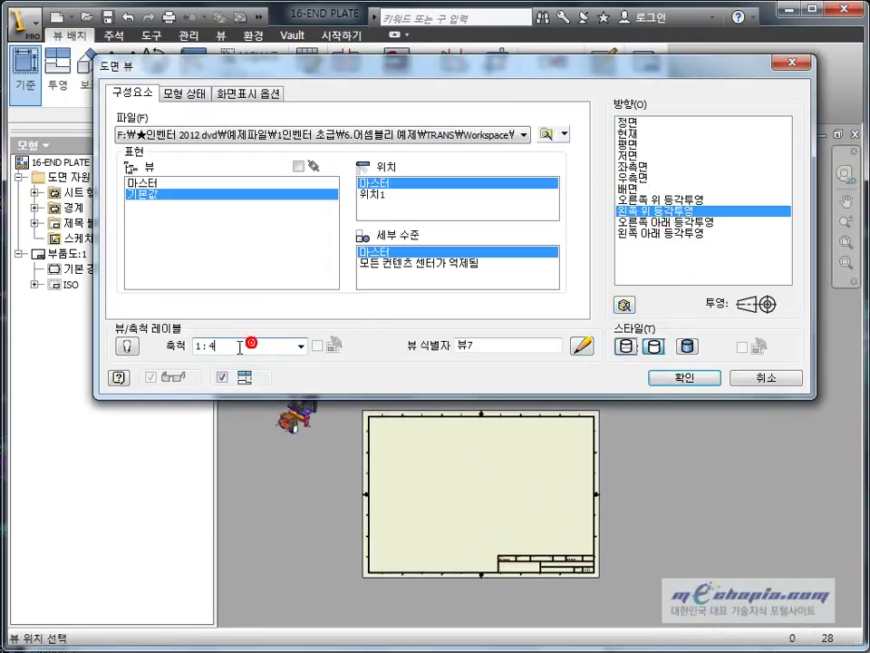
text(3)
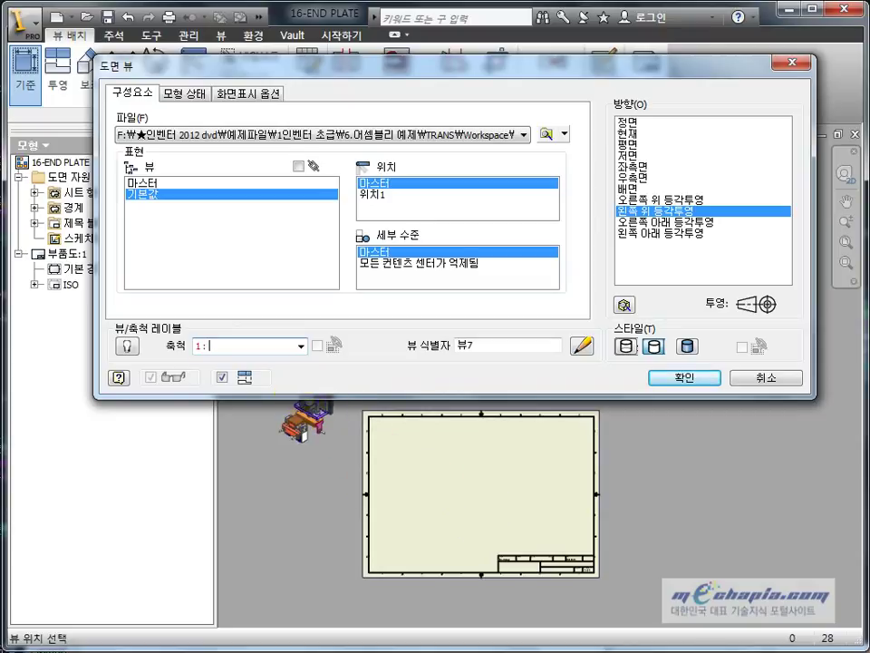
text(2)
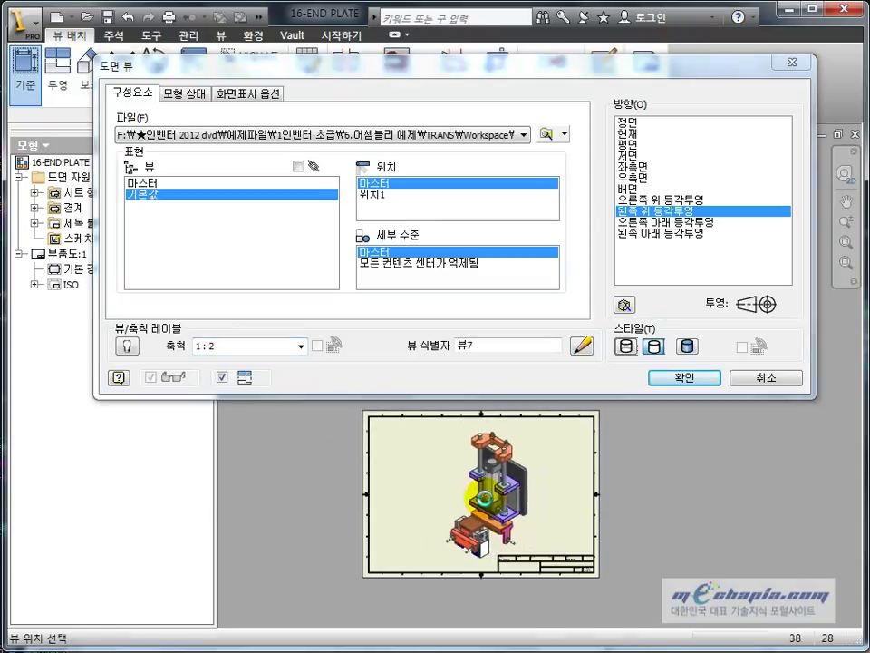
click(485, 498)
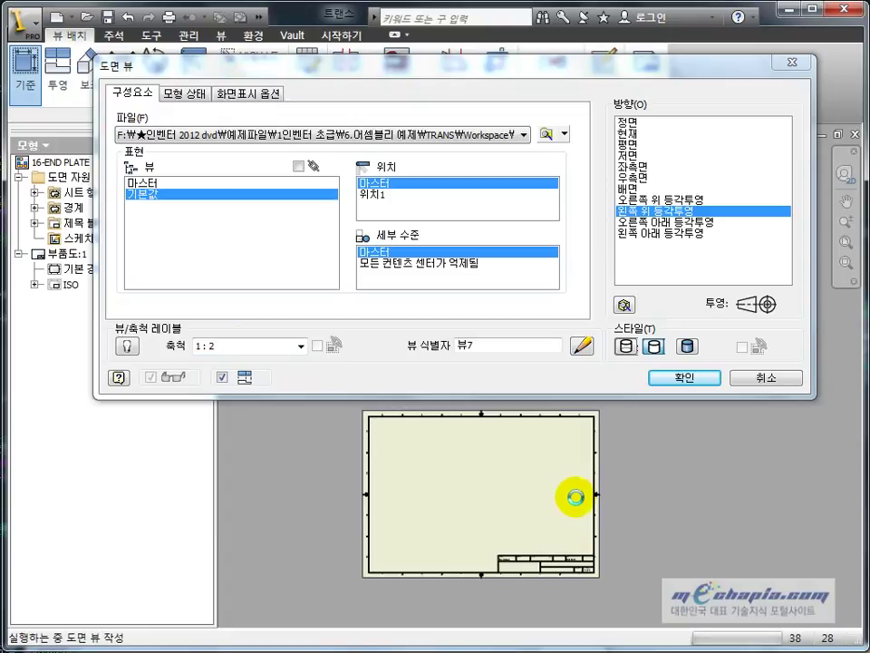
click(508, 508)
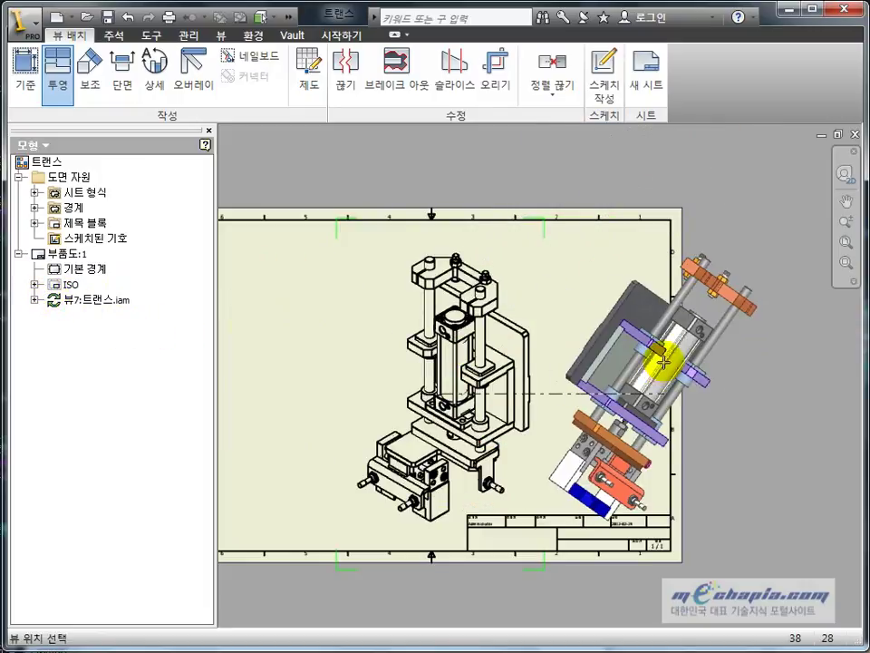
key(Escape)
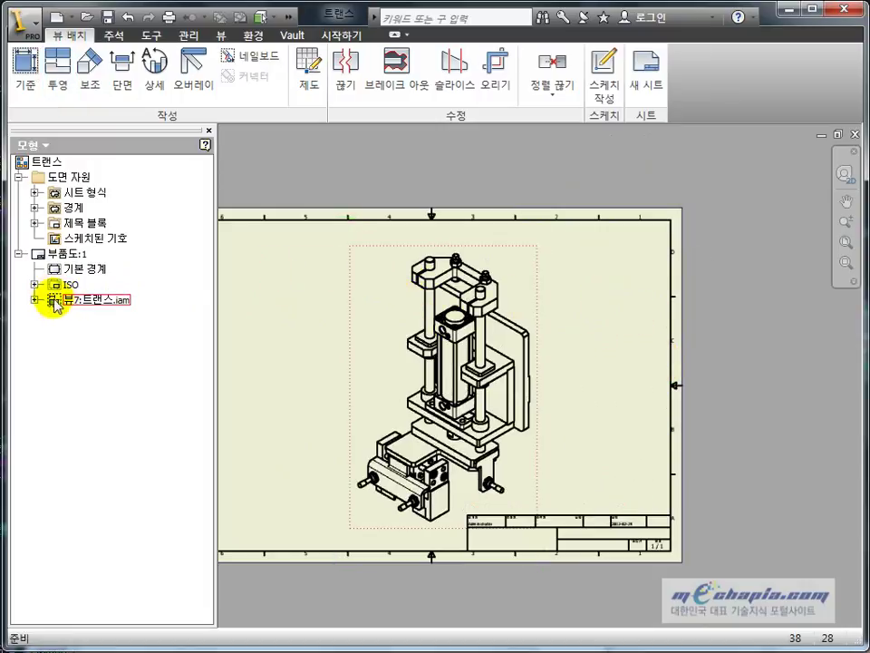
Move the 트랜스 isometric view slightly up and to the left on the sheet.
key(Home)
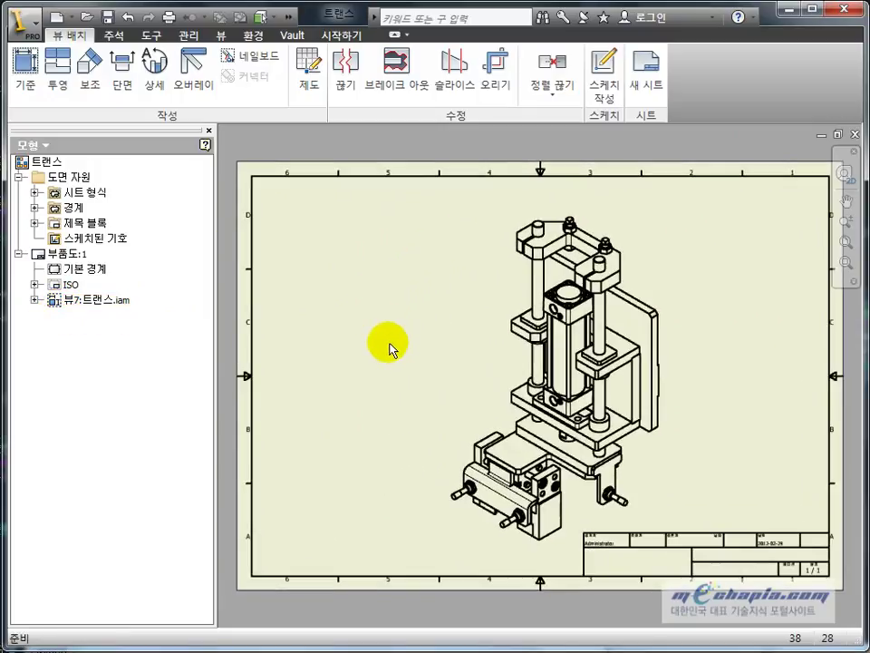
drag(446, 313, 432, 301)
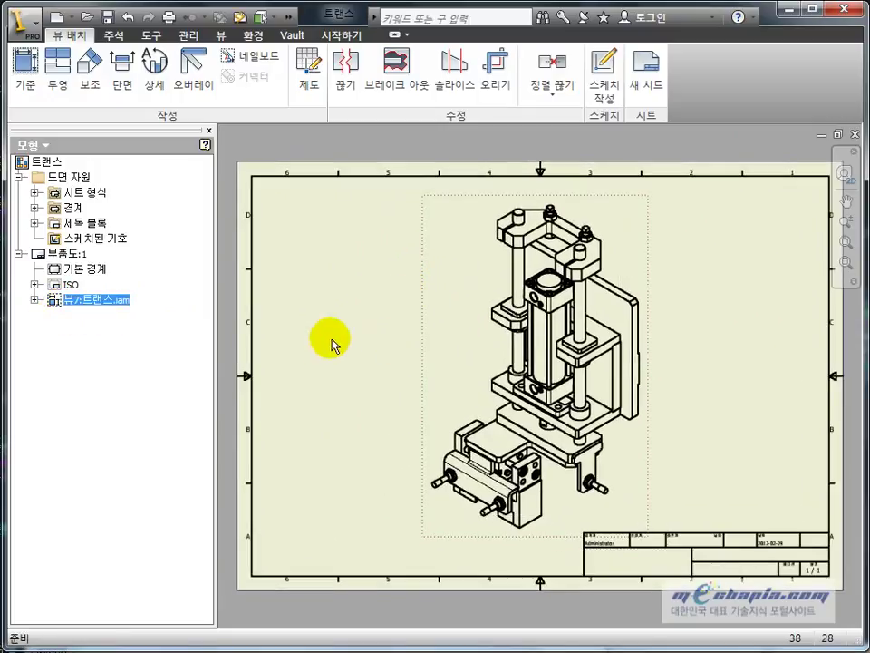
click(91, 300)
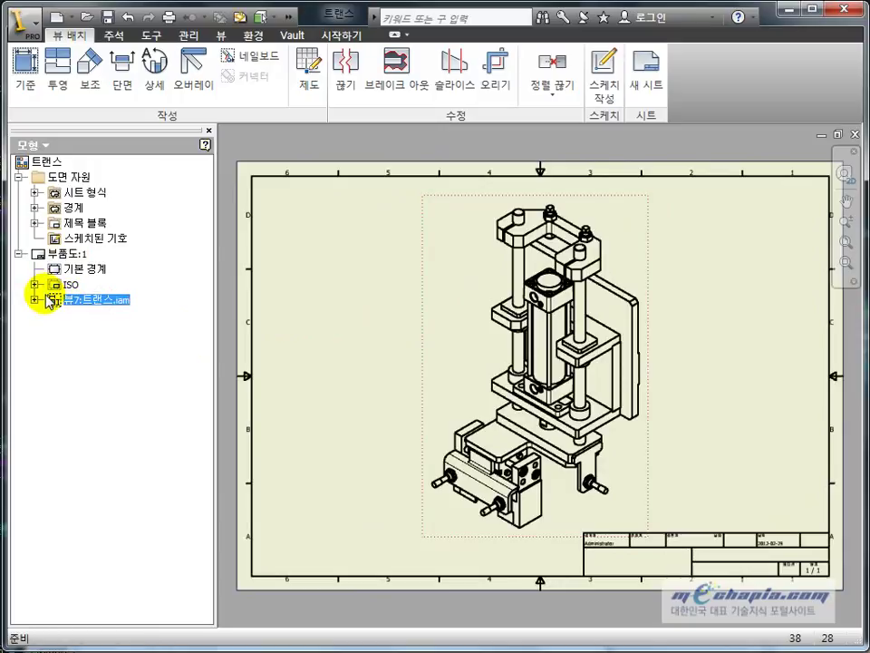
click(376, 379)
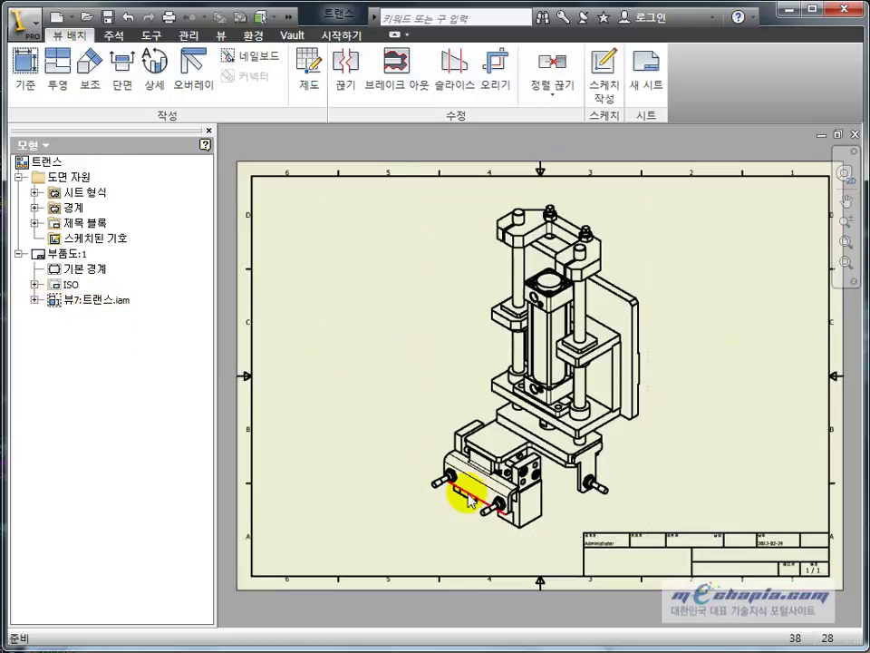
Turn on the 스레드 피쳐 display option of the isometric assembly view and apply it.
scroll(468, 501, up, 3)
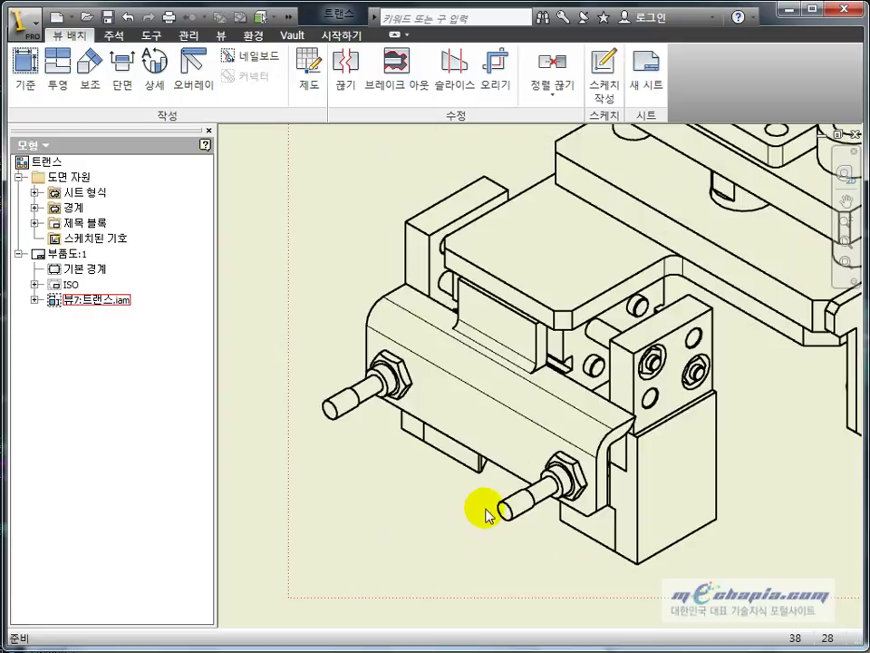
scroll(486, 515, down, 3)
double_click(399, 274)
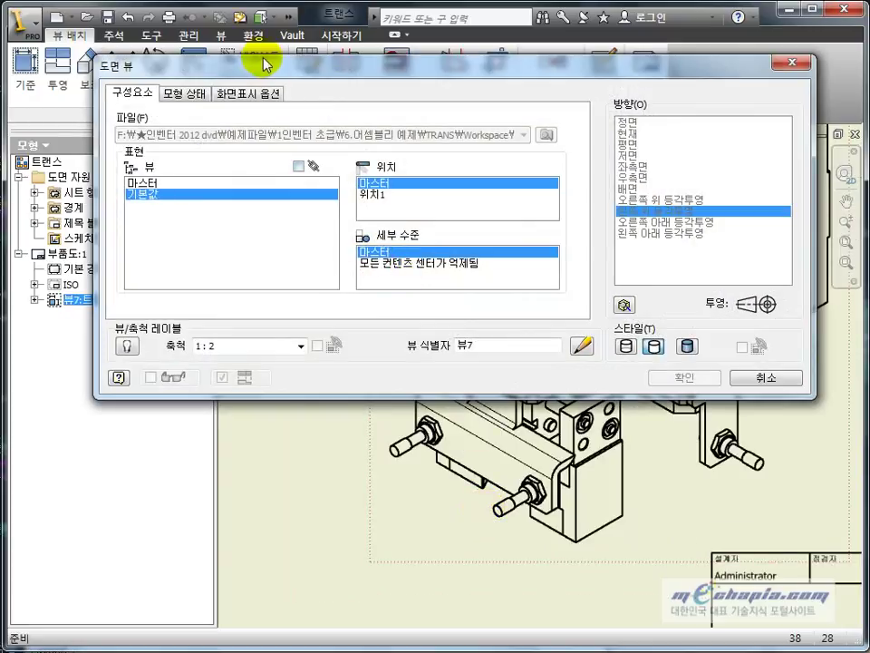
drag(266, 63, 240, 115)
click(227, 145)
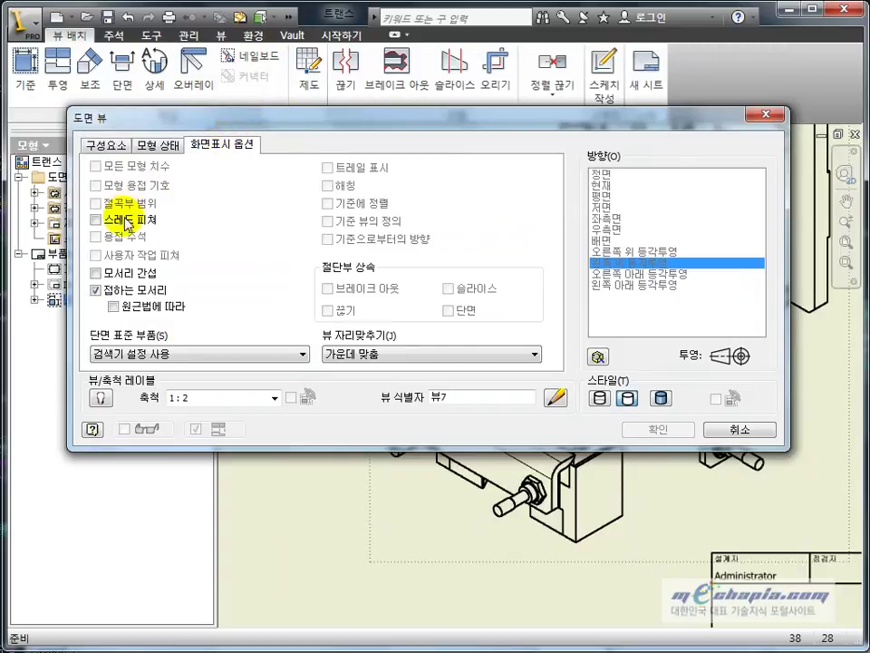
drag(549, 123, 403, 510)
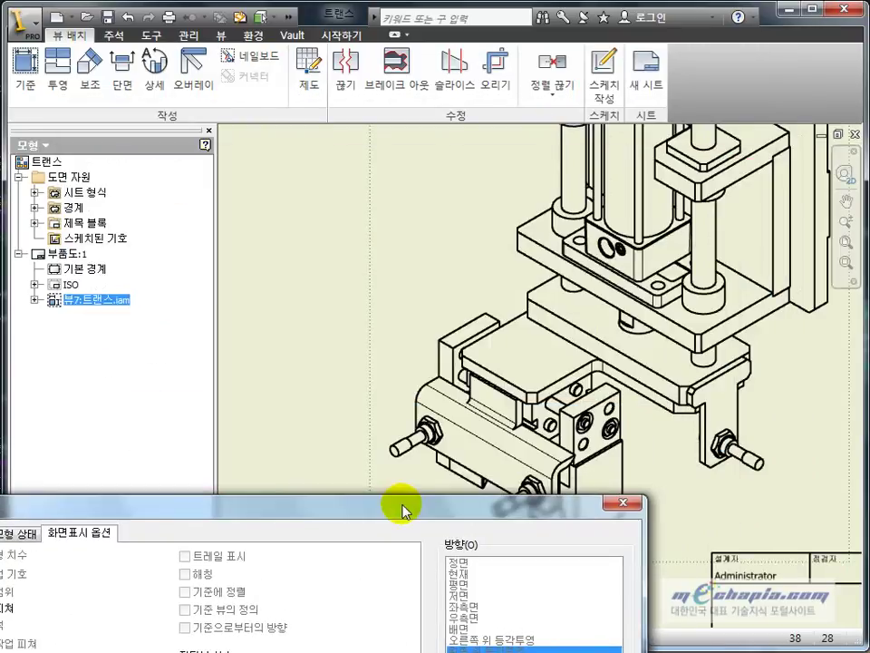
middle_drag(664, 292, 563, 204)
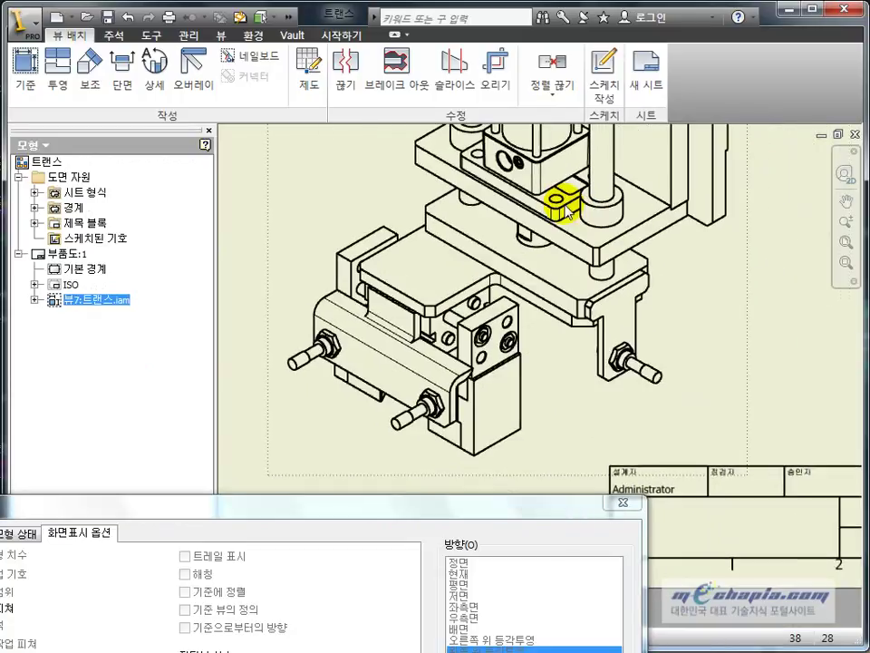
scroll(662, 348, down, 5)
mouse_move(662, 352)
middle_down()
mouse_move(663, 269)
mouse_move(648, 342)
middle_up()
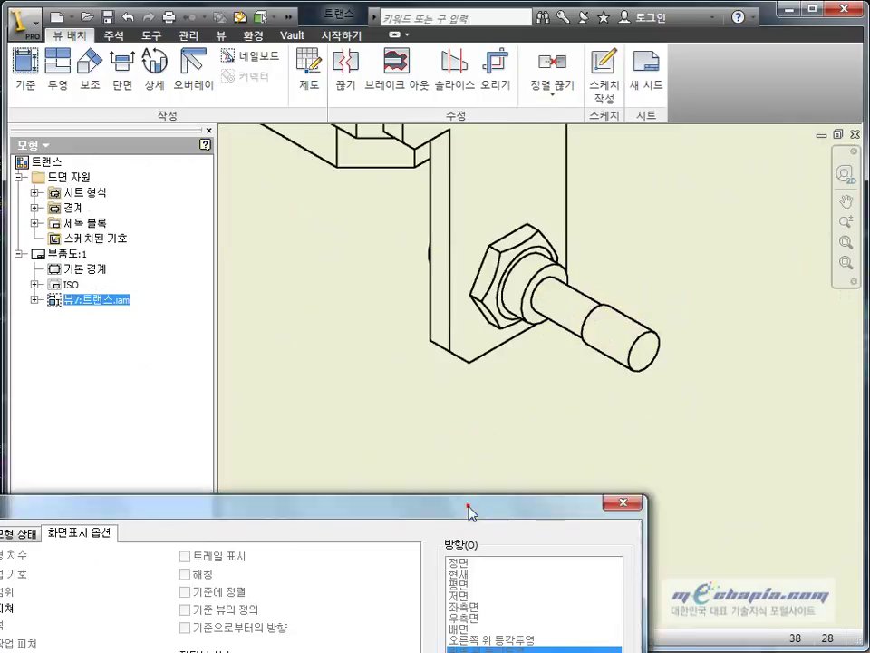
mouse_move(472, 509)
mouse_down()
mouse_move(720, 181)
mouse_move(717, 171)
mouse_move(716, 199)
mouse_up()
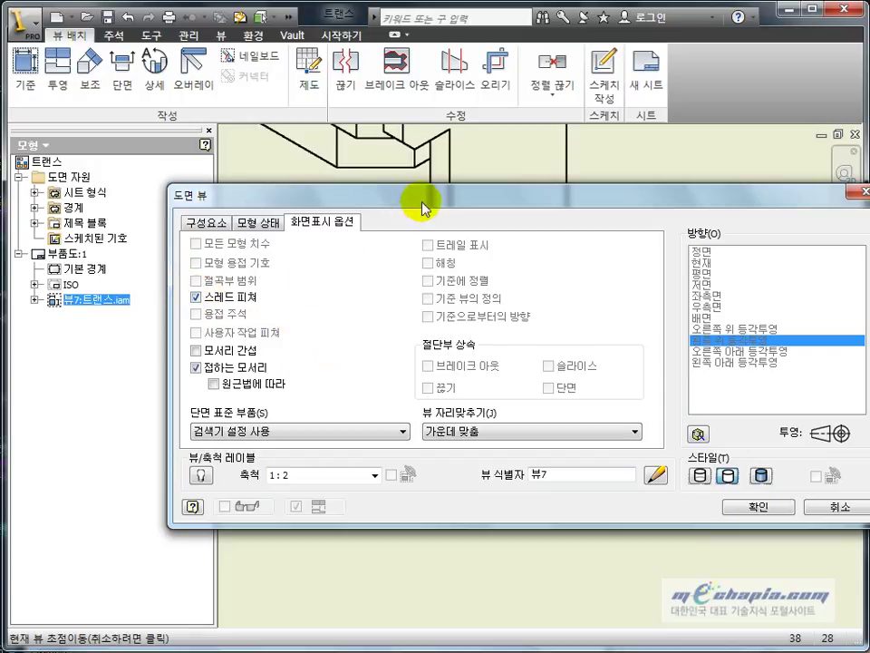
mouse_move(418, 196)
mouse_down()
mouse_move(354, 415)
mouse_move(358, 400)
mouse_up()
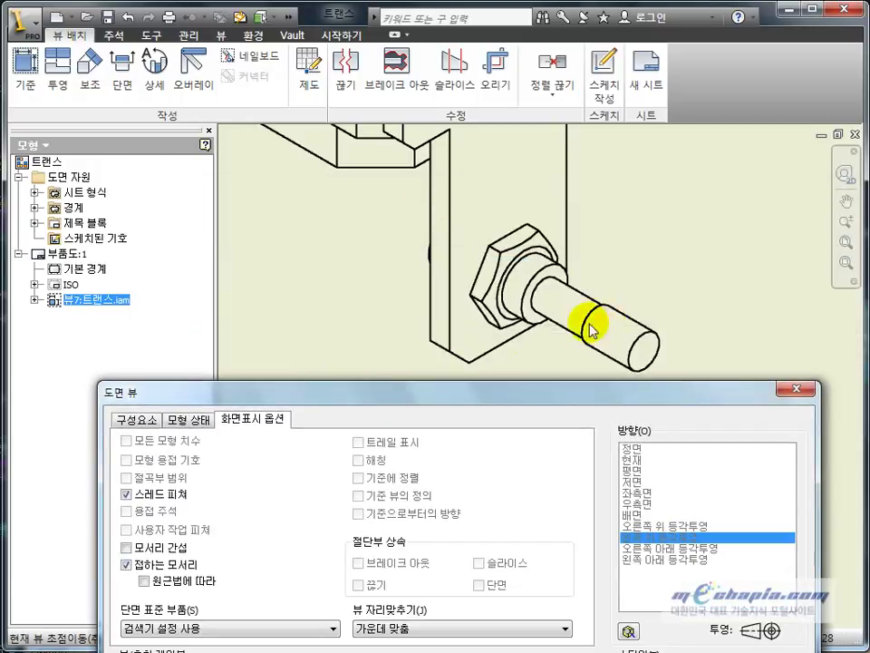
drag(569, 394, 590, 150)
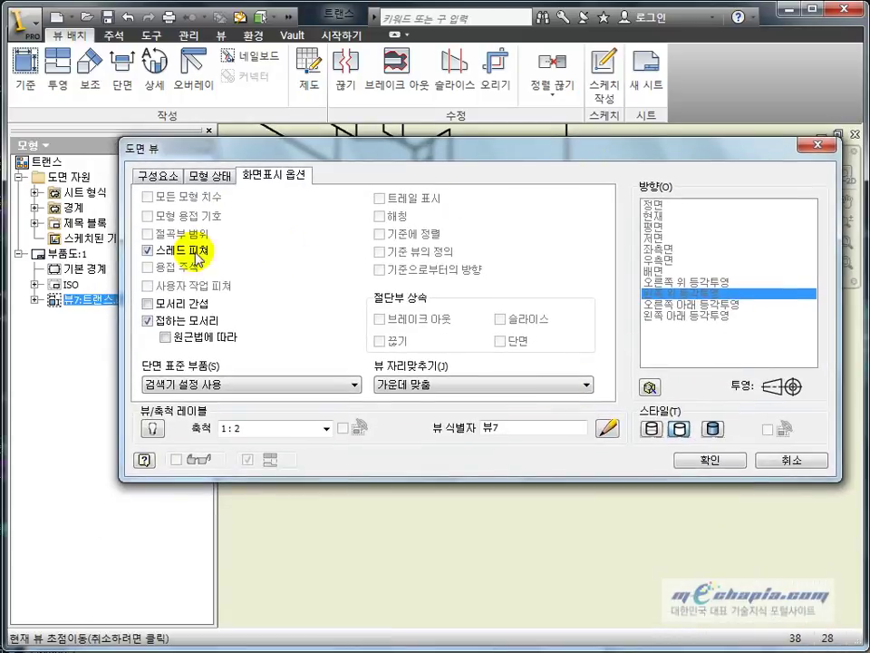
click(711, 460)
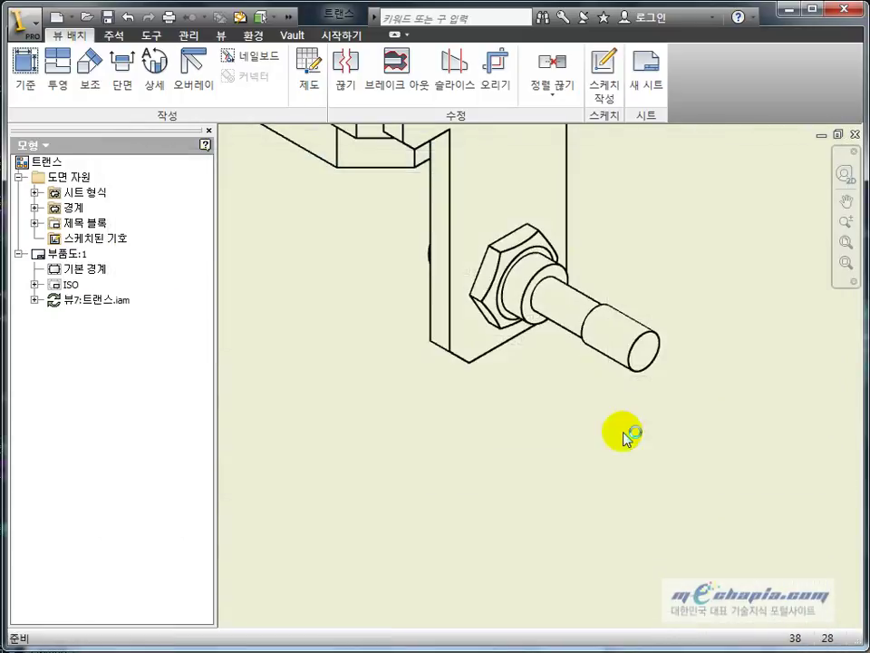
Examine the threaded sensor in the isometric view and apply the shaded style to the view.
scroll(624, 365, down, 3)
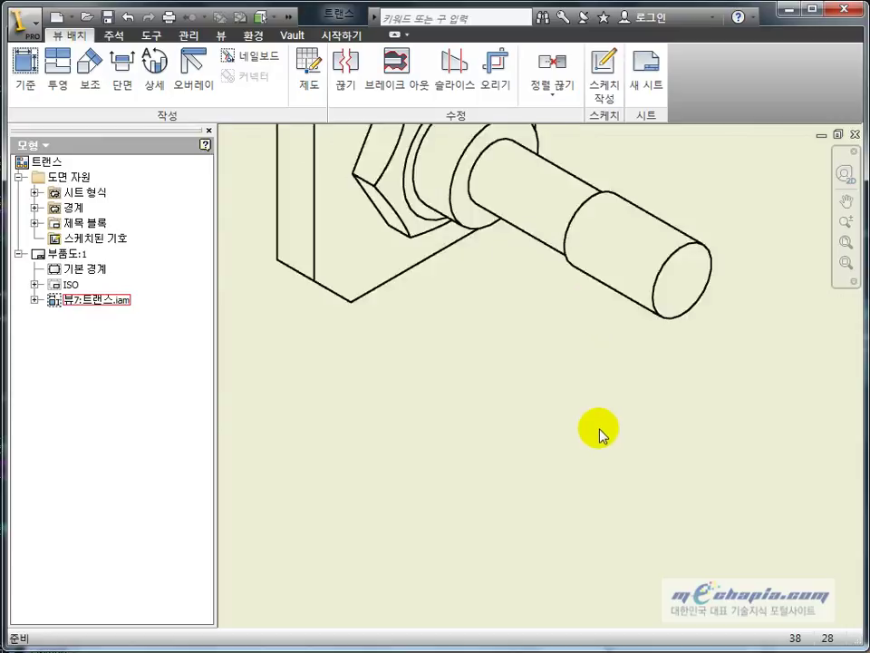
scroll(599, 350, up, 3)
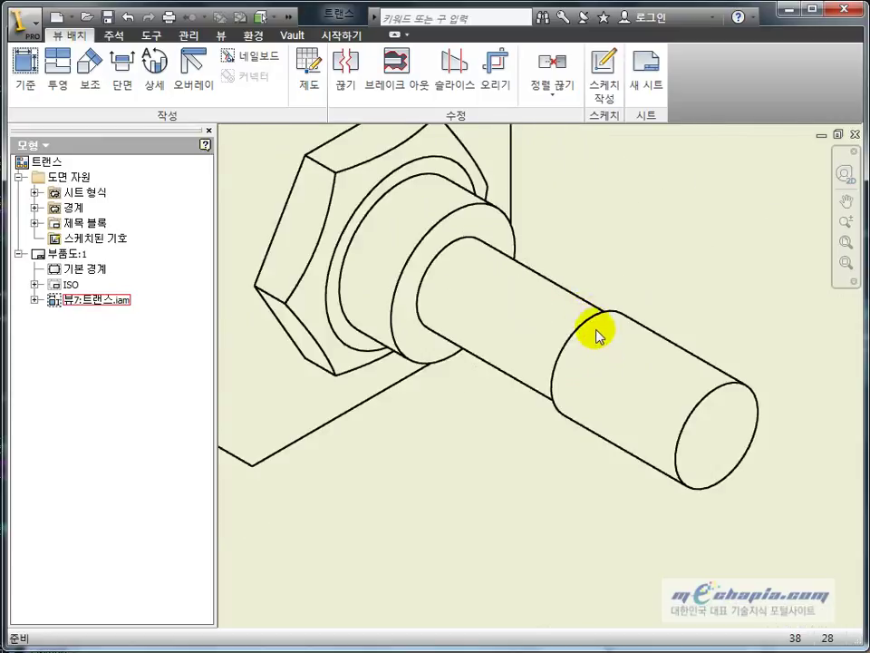
scroll(599, 330, down, 2)
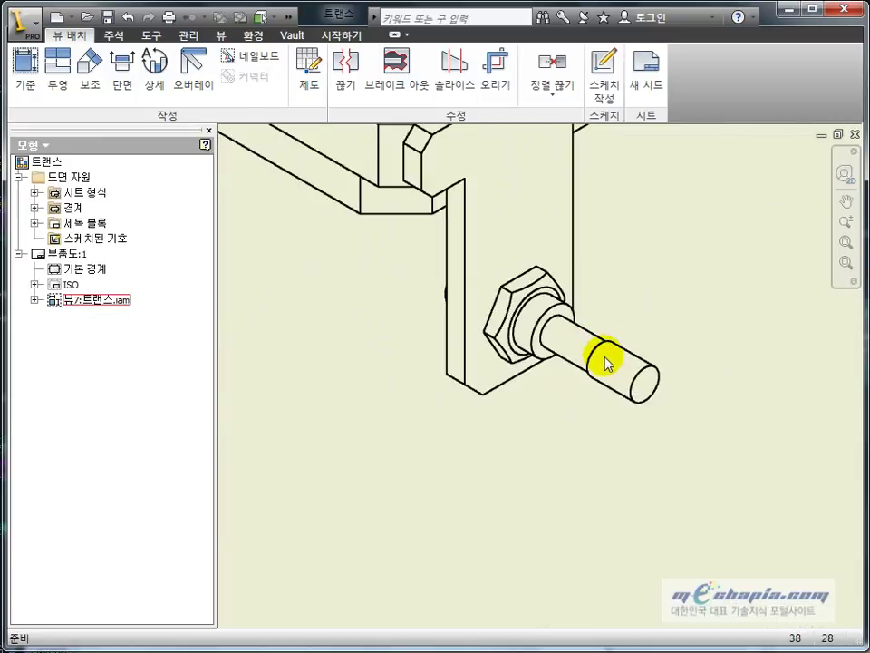
double_click(411, 340)
click(711, 429)
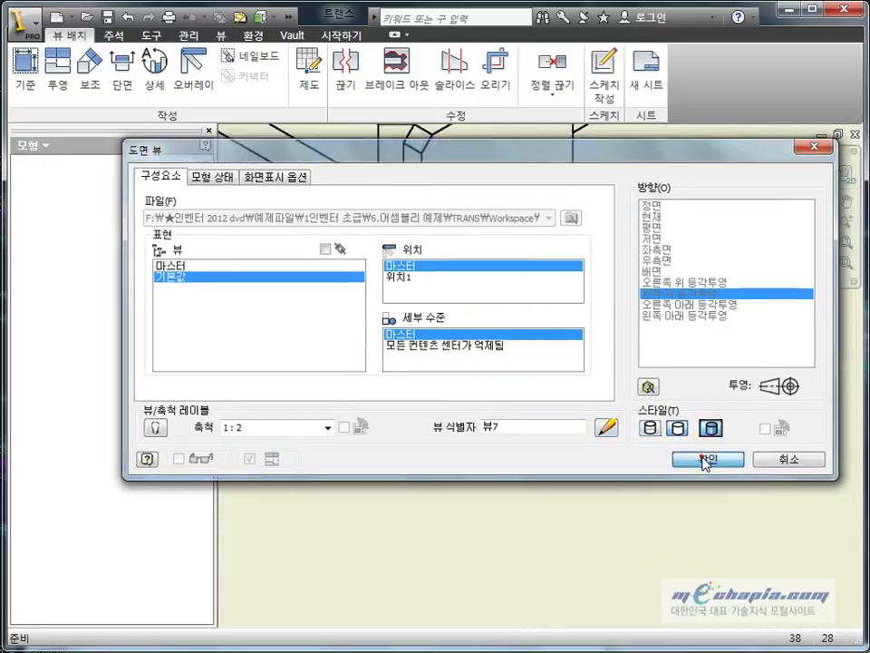
click(687, 460)
scroll(541, 315, up, 2)
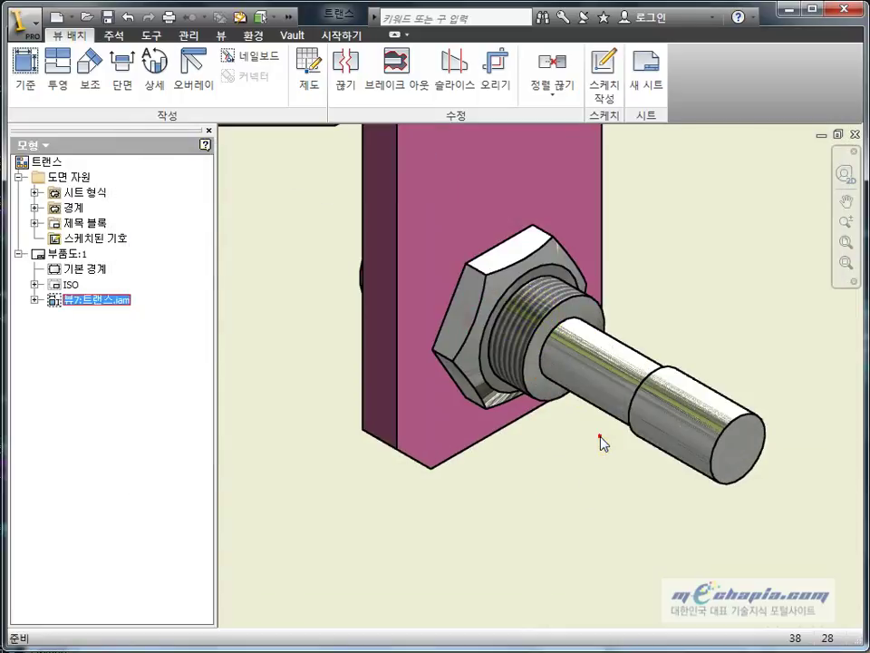
Switch off the 스레드 피쳐 display option of the shaded assembly view and inspect the threaded parts.
double_click(600, 442)
click(262, 174)
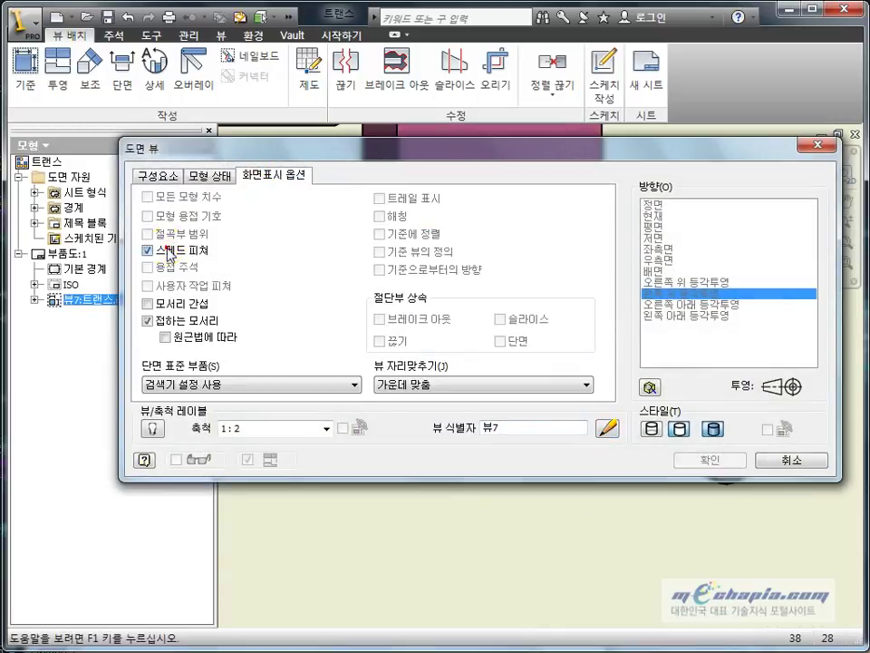
click(699, 460)
scroll(539, 385, down, 2)
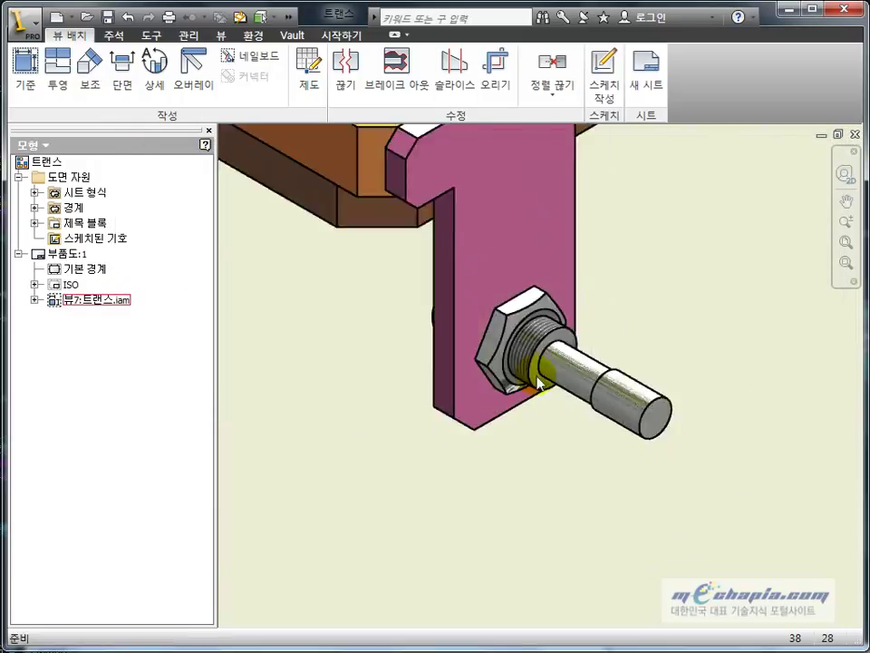
scroll(537, 381, down, 3)
scroll(525, 383, up, 5)
scroll(657, 412, down, 6)
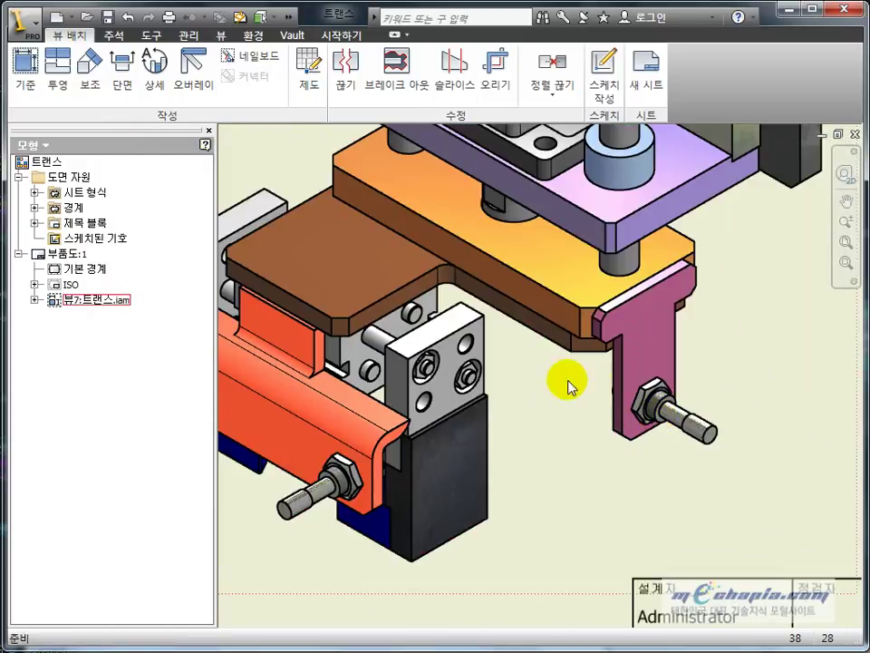
Turn off the 접하는 모서리 display option of the shaded assembly view and apply it.
double_click(528, 416)
click(276, 176)
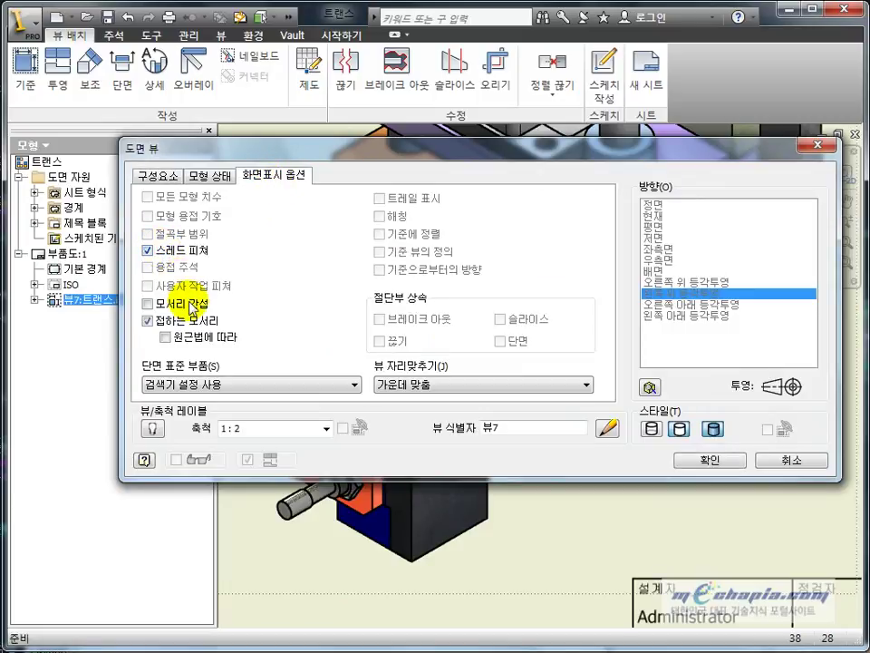
click(149, 321)
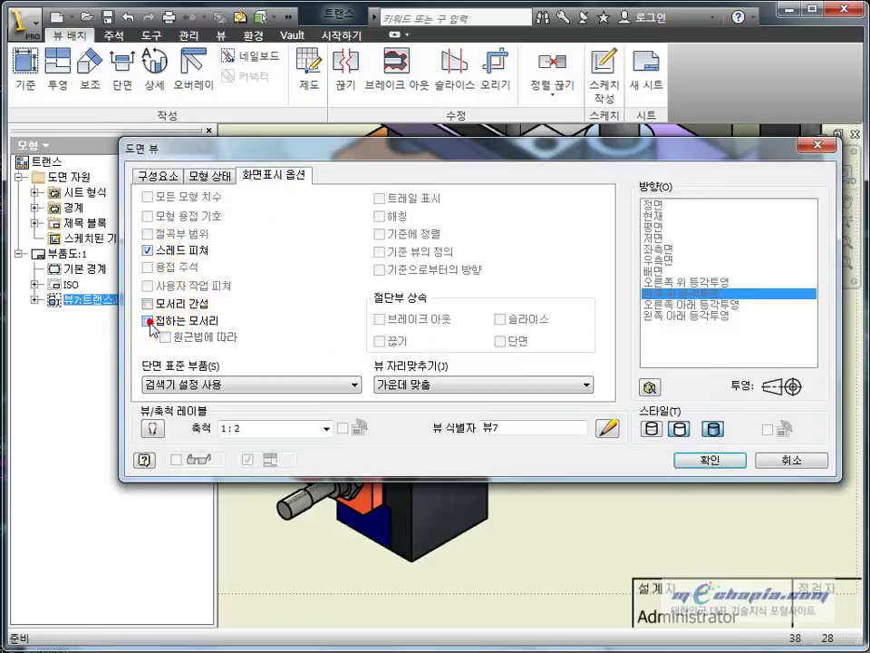
click(710, 461)
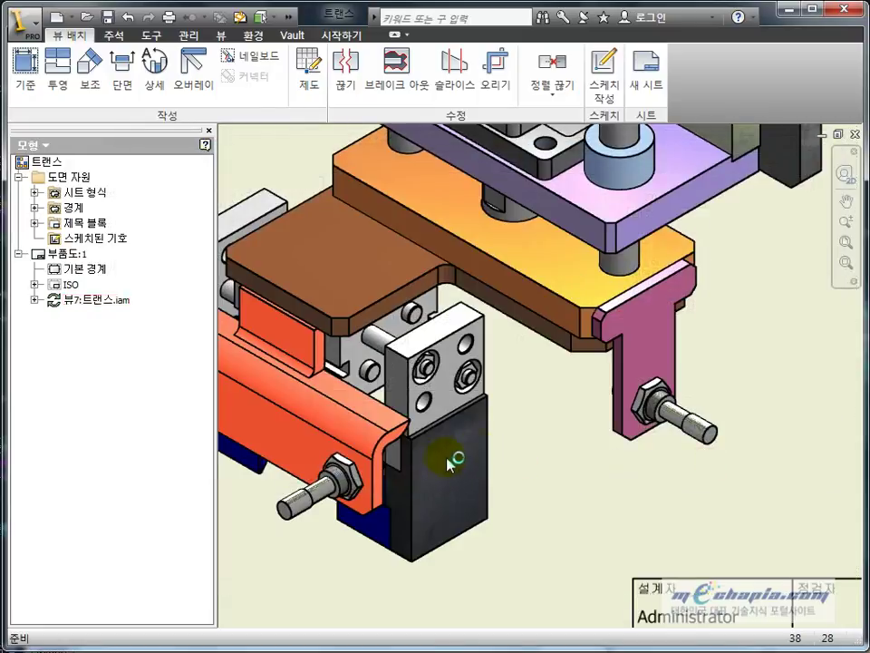
Examine the rounded bends of the orange bracket and the neighbouring plates in the shaded isometric view.
scroll(487, 448, up, 5)
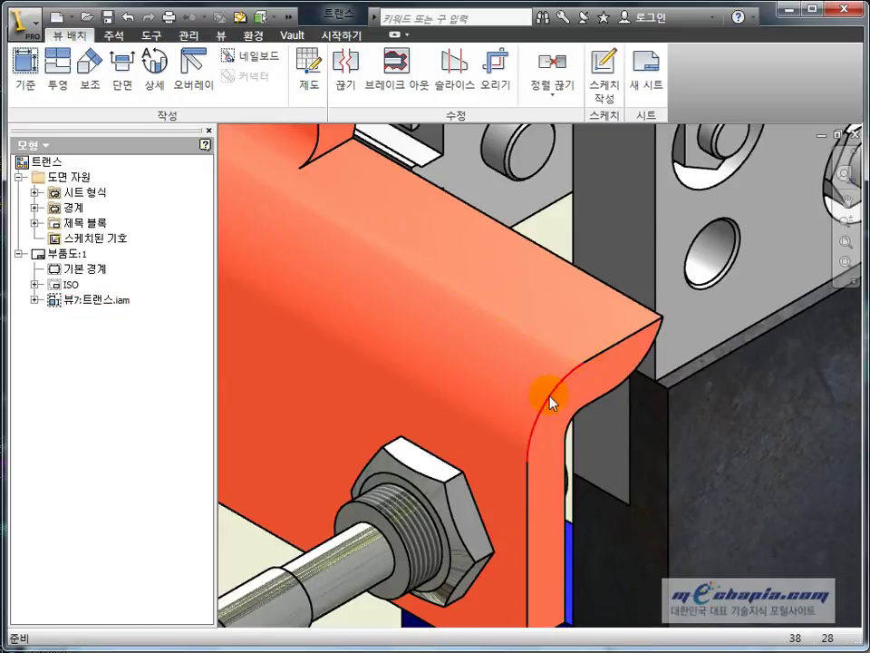
scroll(519, 481, down, 4)
scroll(453, 425, up, 3)
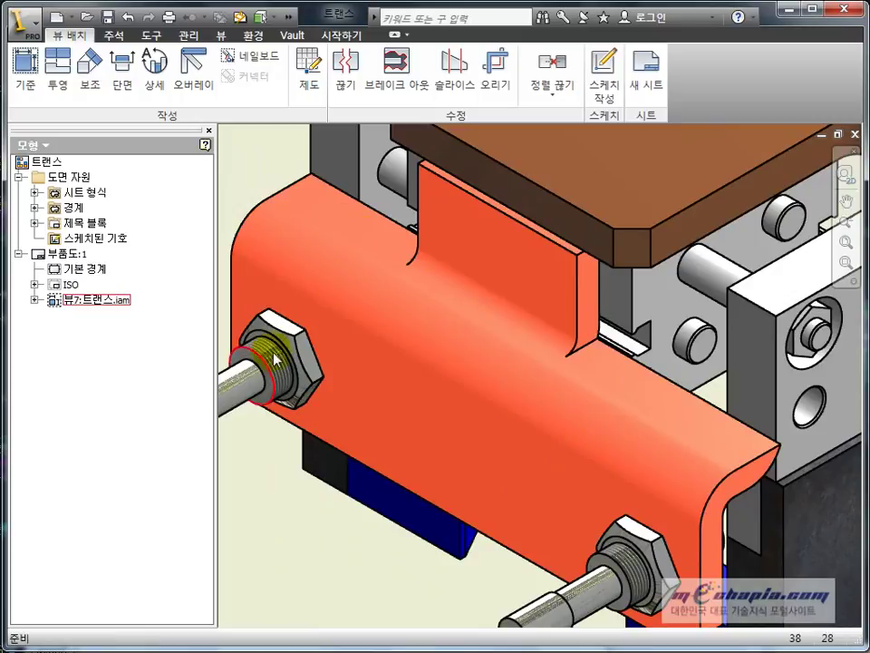
scroll(346, 466, down, 8)
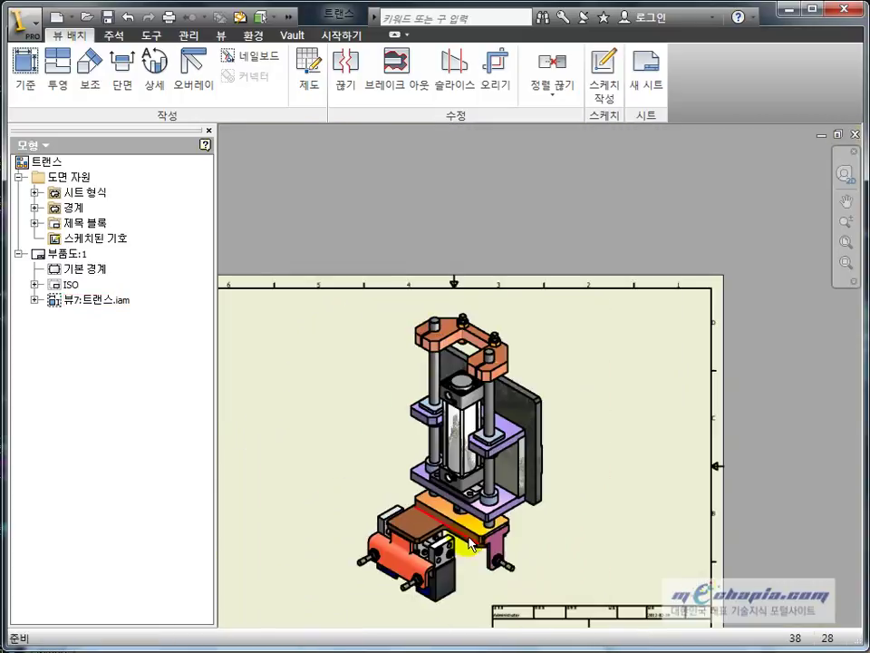
middle_drag(469, 544, 496, 395)
scroll(486, 391, up, 5)
middle_drag(432, 428, 521, 404)
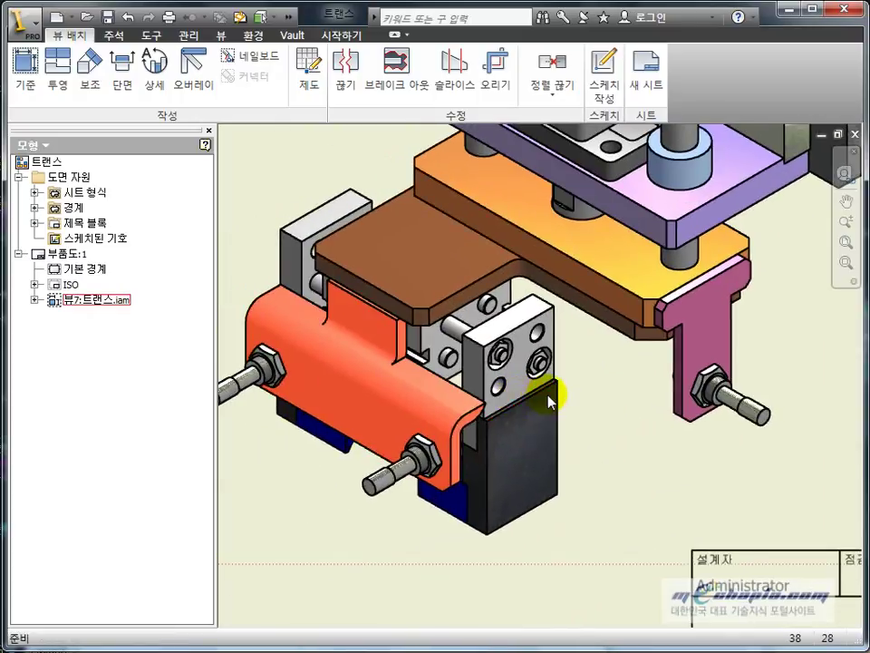
mouse_move(439, 355)
middle_down()
mouse_move(485, 369)
mouse_move(451, 480)
middle_up()
scroll(460, 392, up, 3)
scroll(460, 396, down, 6)
Remove the shaded style from the isometric assembly view and inspect the orange bracket's bends as line work.
double_click(432, 345)
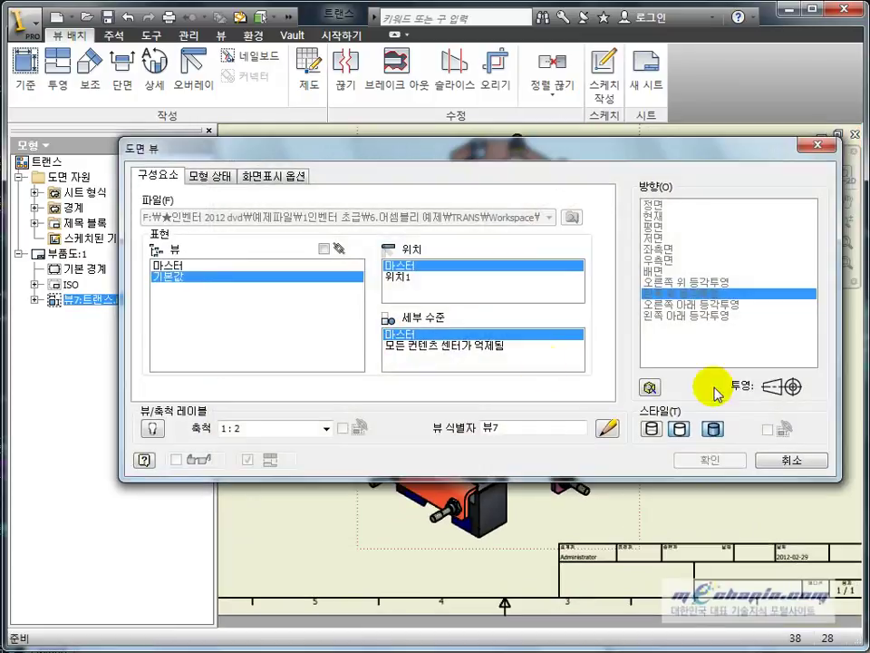
click(711, 464)
scroll(593, 398, up, 6)
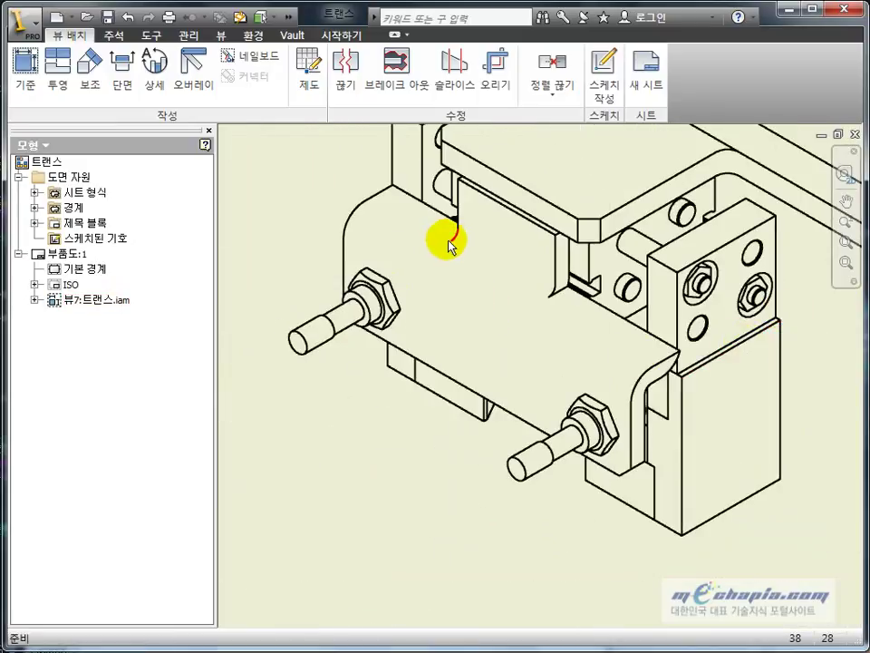
scroll(554, 272, up, 5)
middle_drag(535, 222, 621, 363)
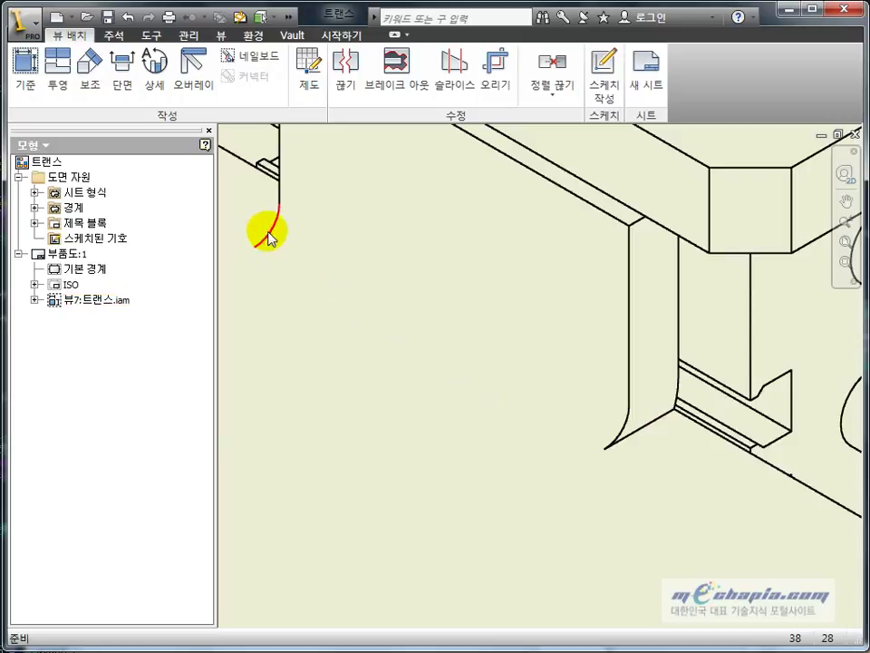
scroll(517, 392, down, 3)
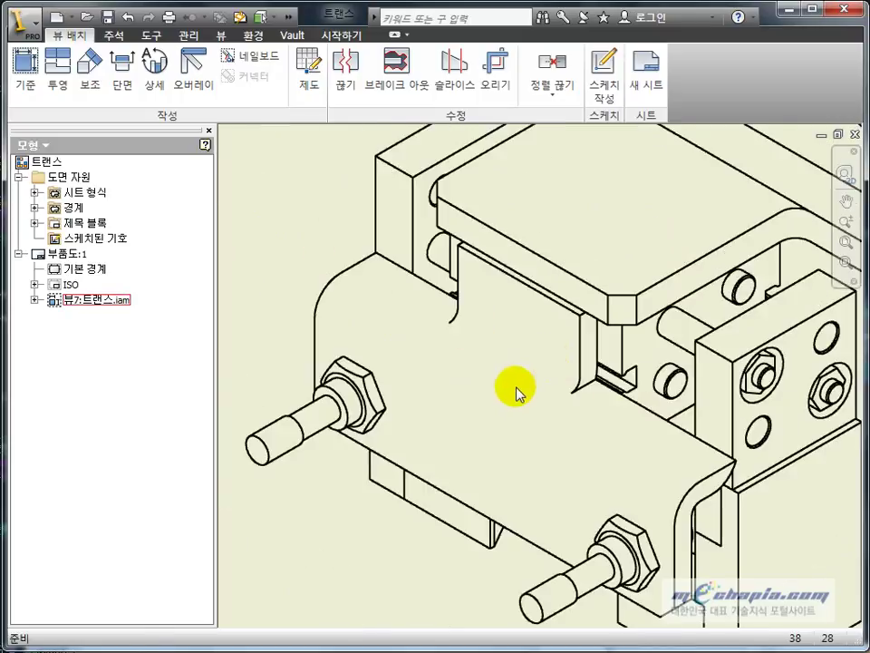
scroll(461, 421, down, 2)
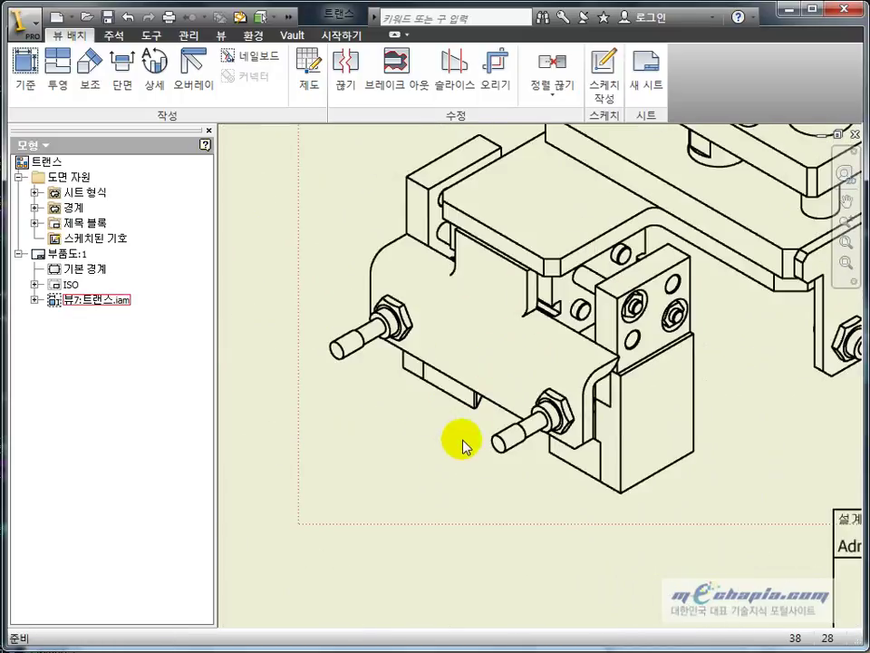
Turn on the 접하는 모서리 display option of the line-style assembly view and apply it.
double_click(476, 436)
click(293, 180)
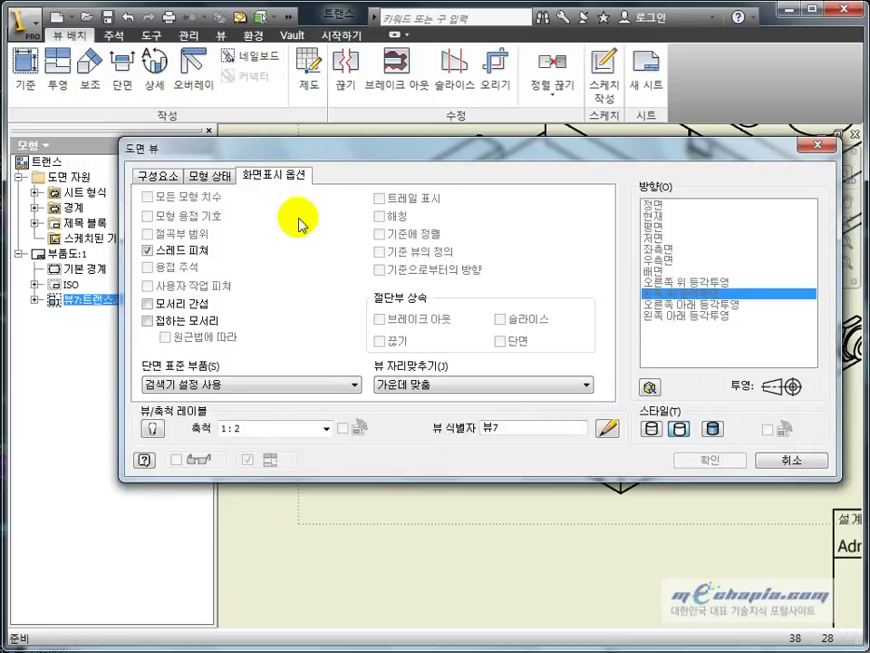
click(179, 308)
click(709, 459)
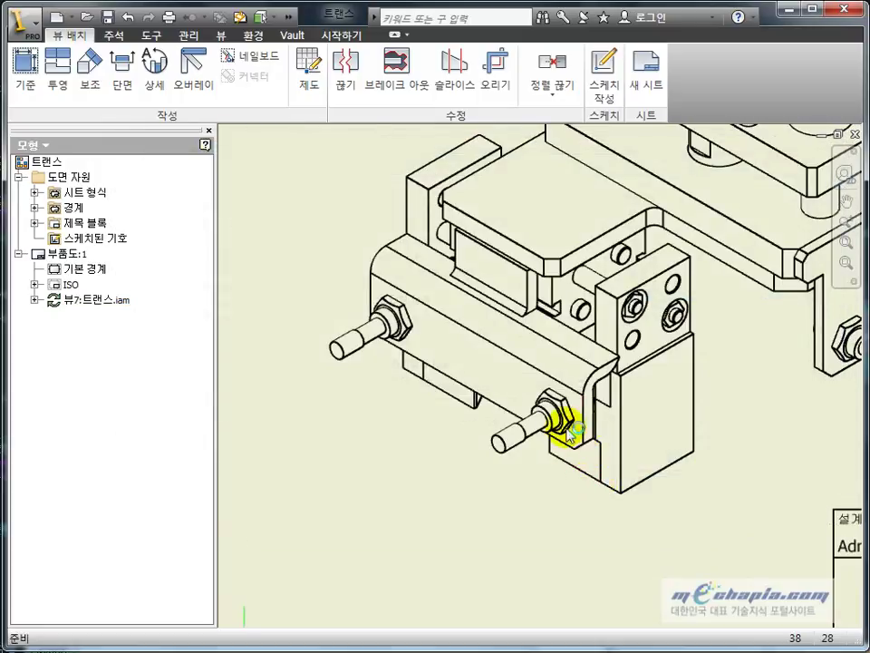
Examine the tangent edges on the bent bracket, the cylinder and the guide rods of the isometric view.
scroll(583, 369, up, 6)
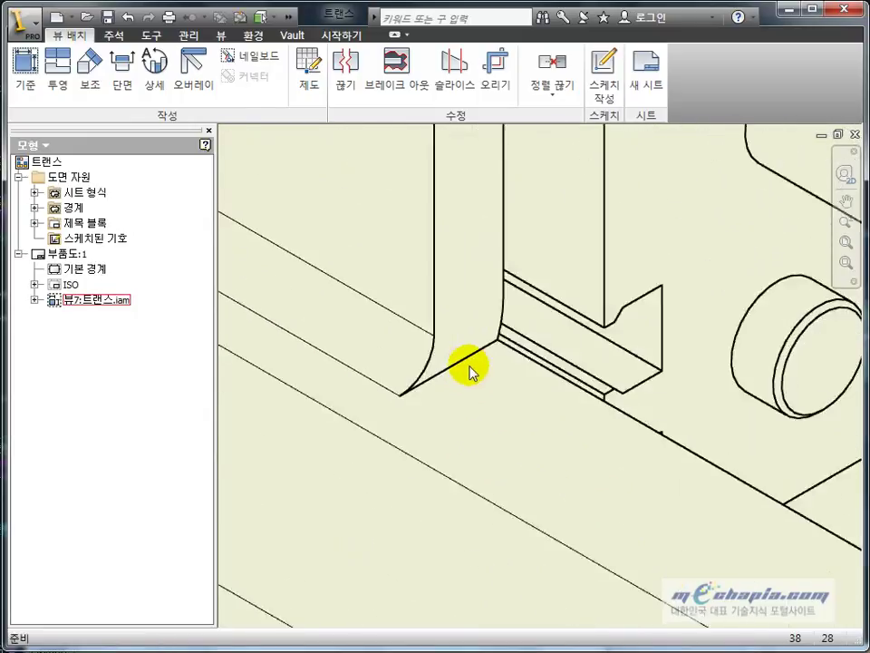
scroll(435, 317, up, 1)
scroll(439, 367, down, 5)
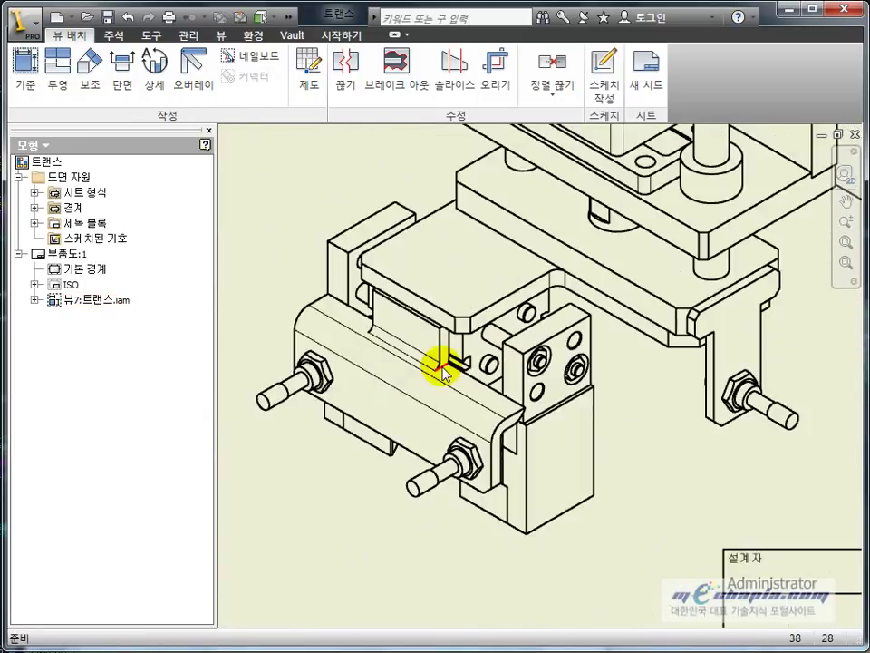
scroll(489, 474, down, 5)
scroll(539, 369, up, 6)
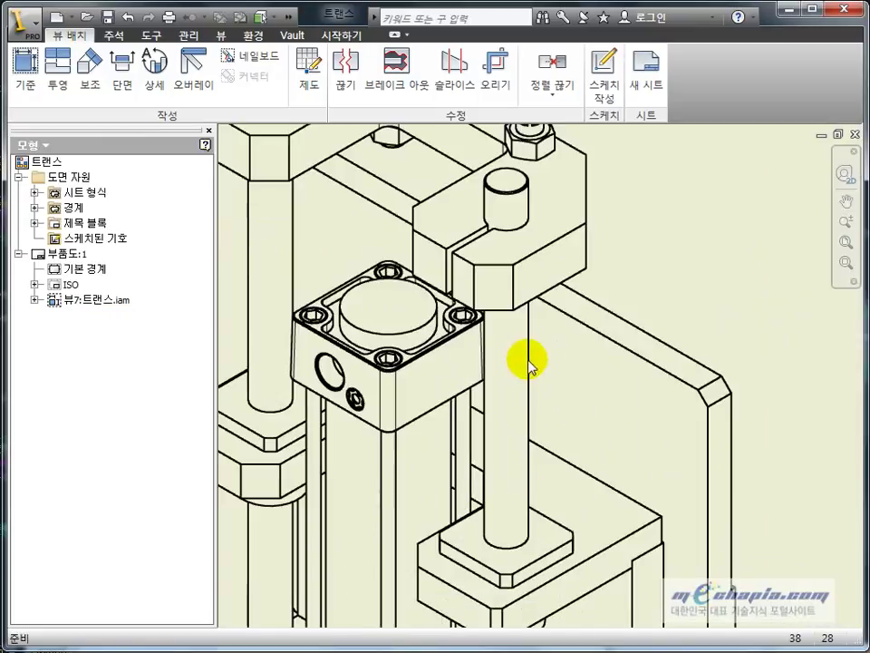
scroll(575, 356, up, 2)
scroll(626, 214, up, 2)
scroll(587, 356, up, 1)
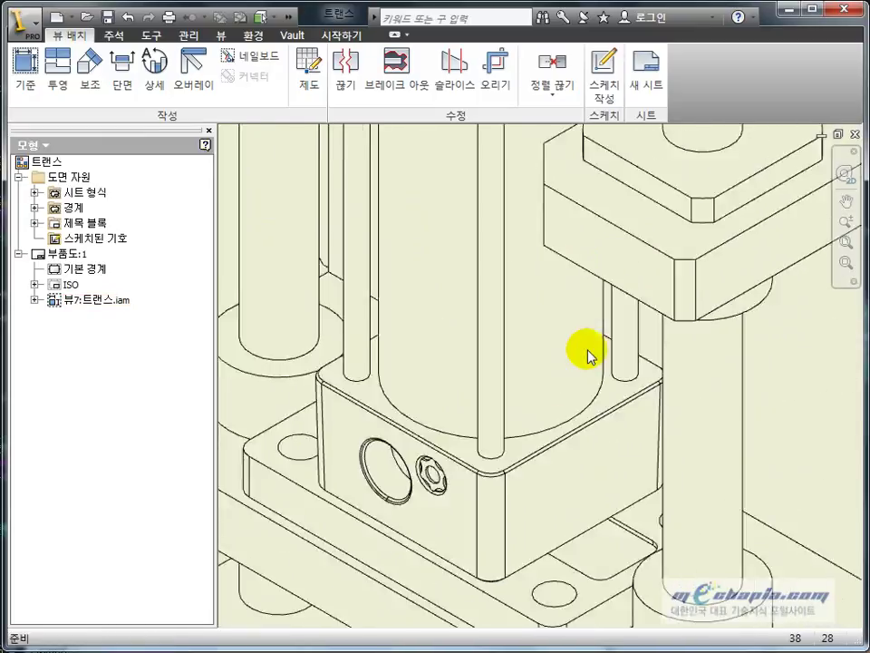
scroll(588, 355, down, 5)
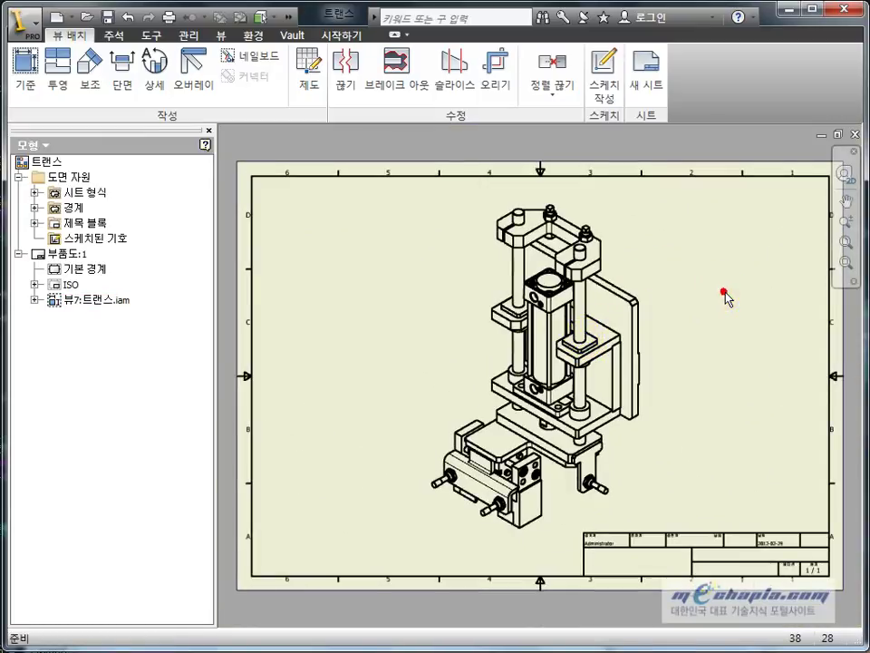
double_click(472, 291)
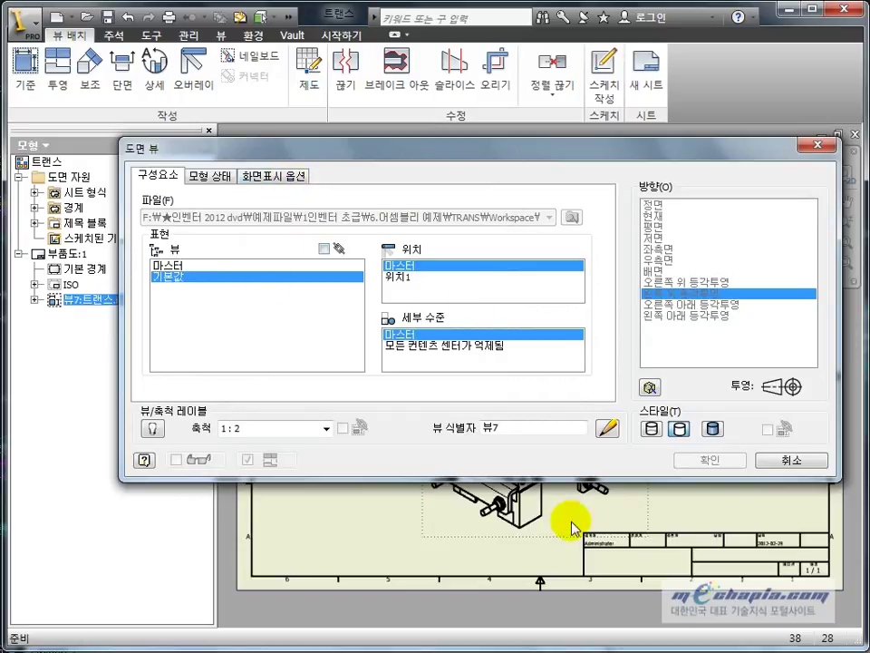
click(770, 460)
click(290, 306)
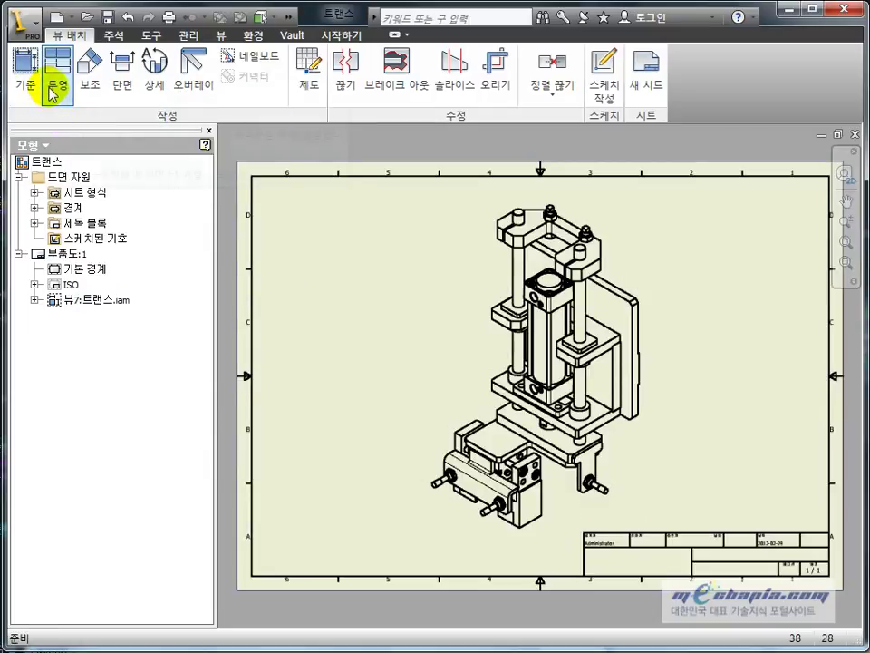
click(364, 272)
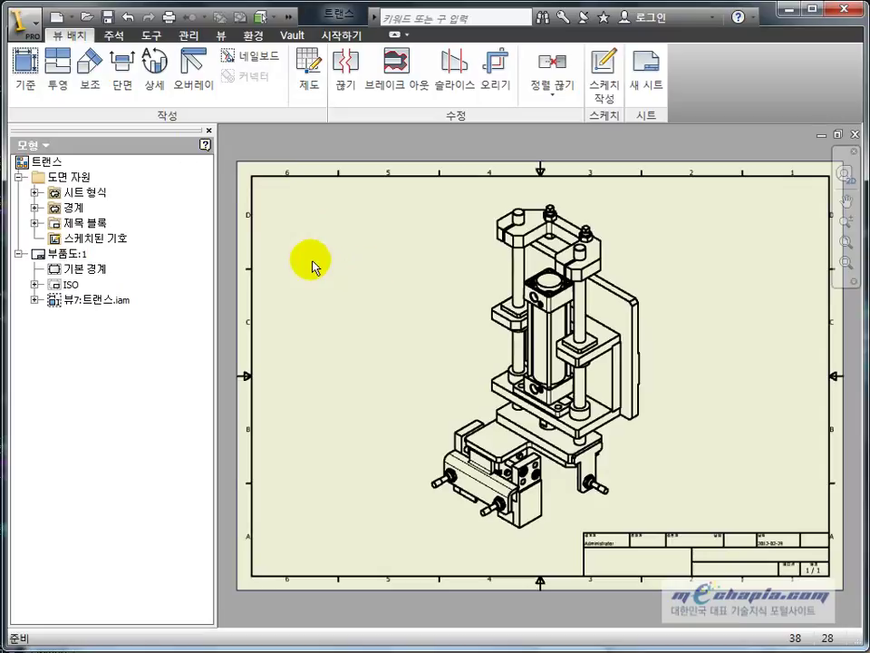